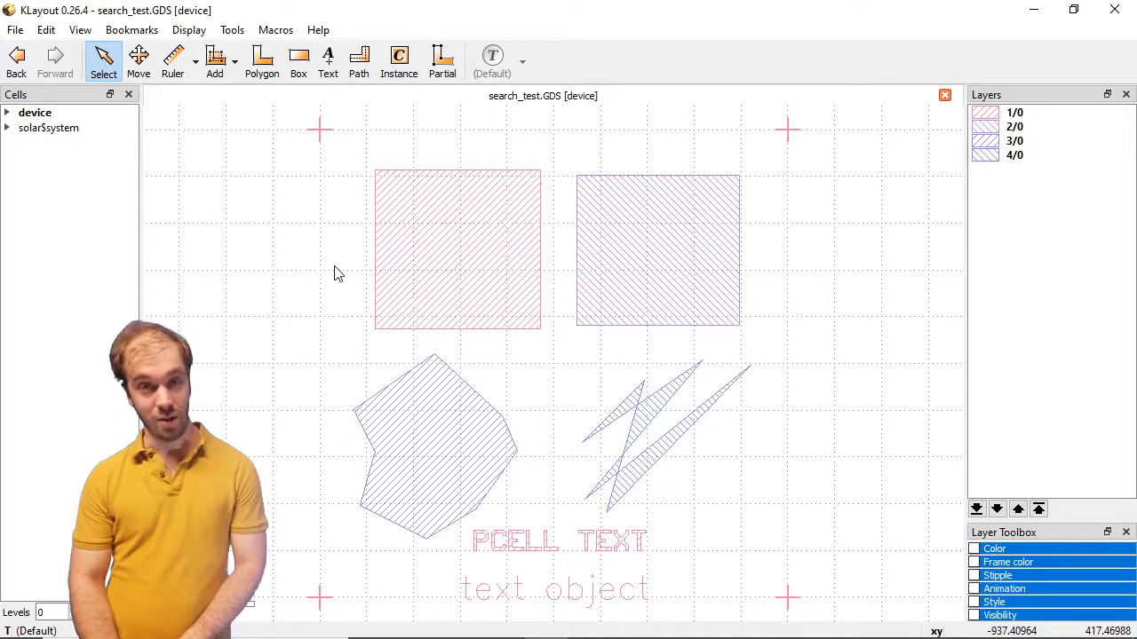
# Open the Search and Replace dialog for the search_test.GDS layout.
pyautogui.click(46, 29)
pyautogui.click(15, 29)
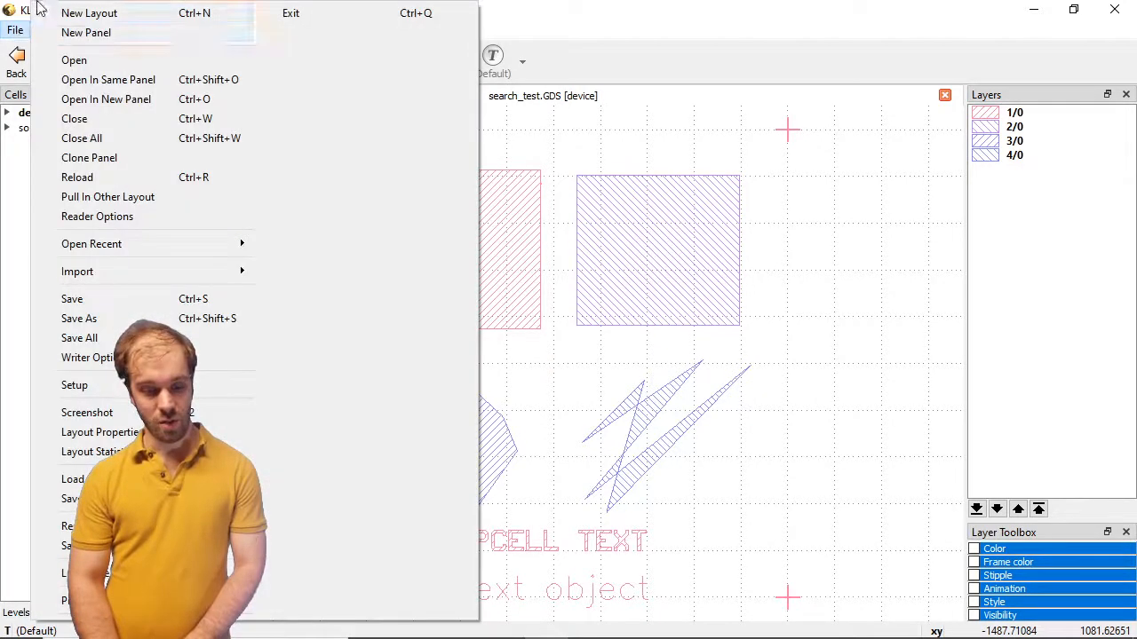
pyautogui.click(20, 4)
pyautogui.click(44, 28)
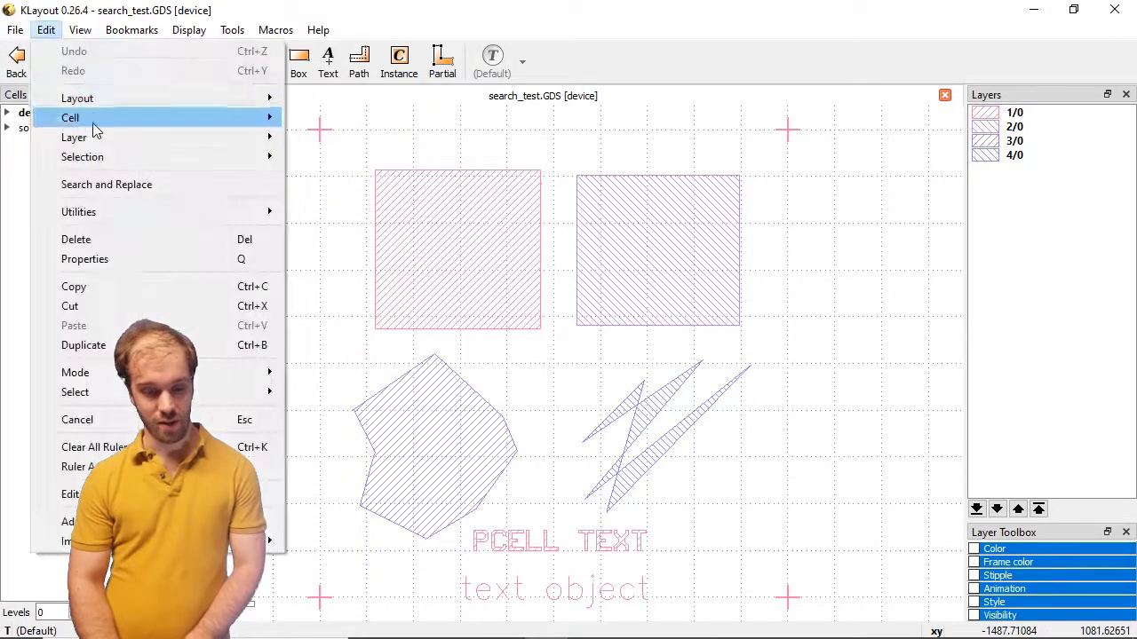
pyautogui.click(105, 184)
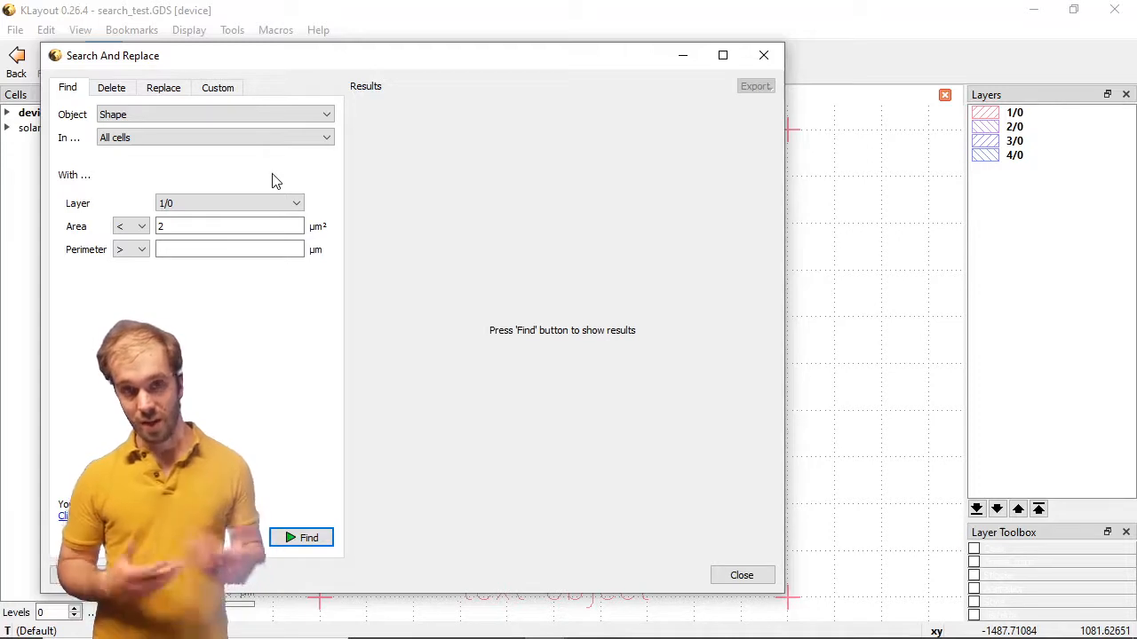
# Find shapes in all cells on layer 1/0 with an area less than 2 µm².
pyautogui.click(293, 118)
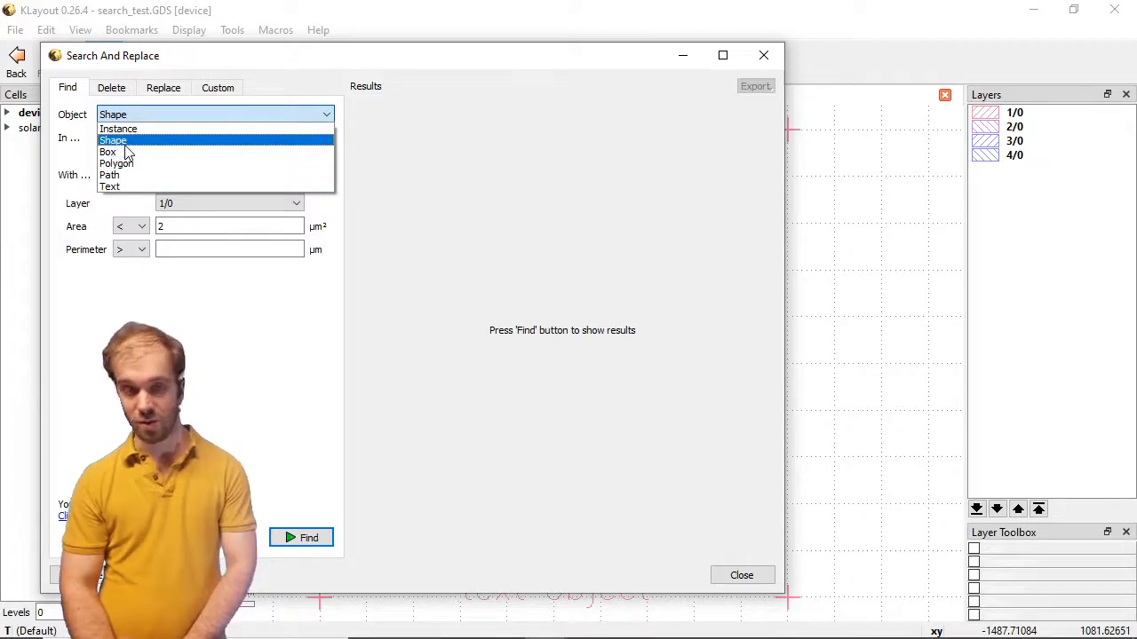
pyautogui.click(125, 145)
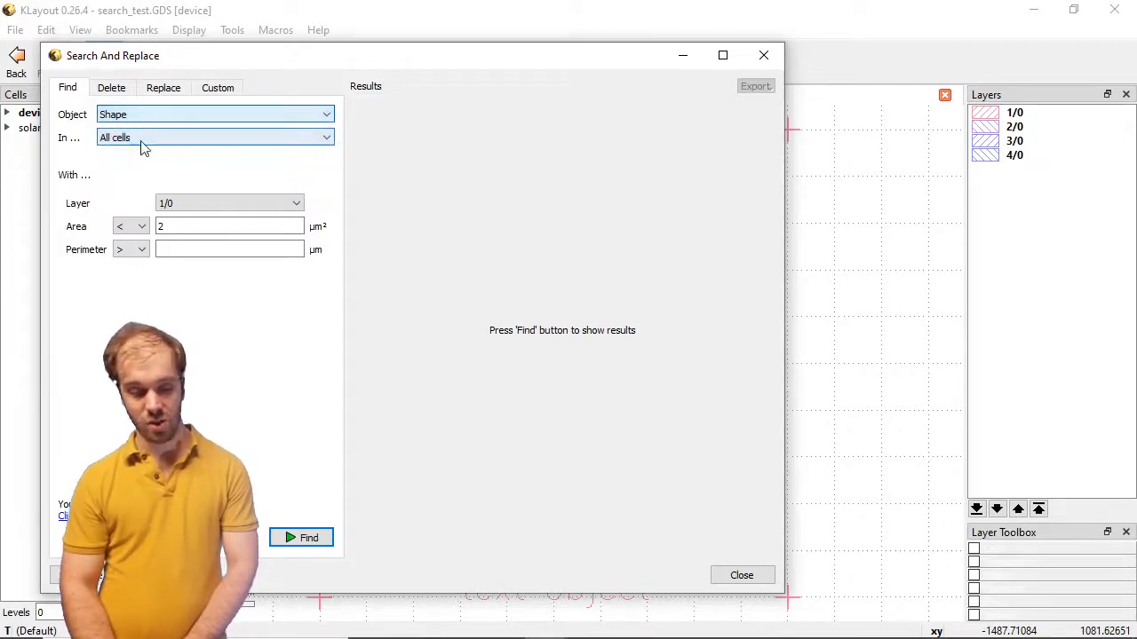
pyautogui.click(144, 146)
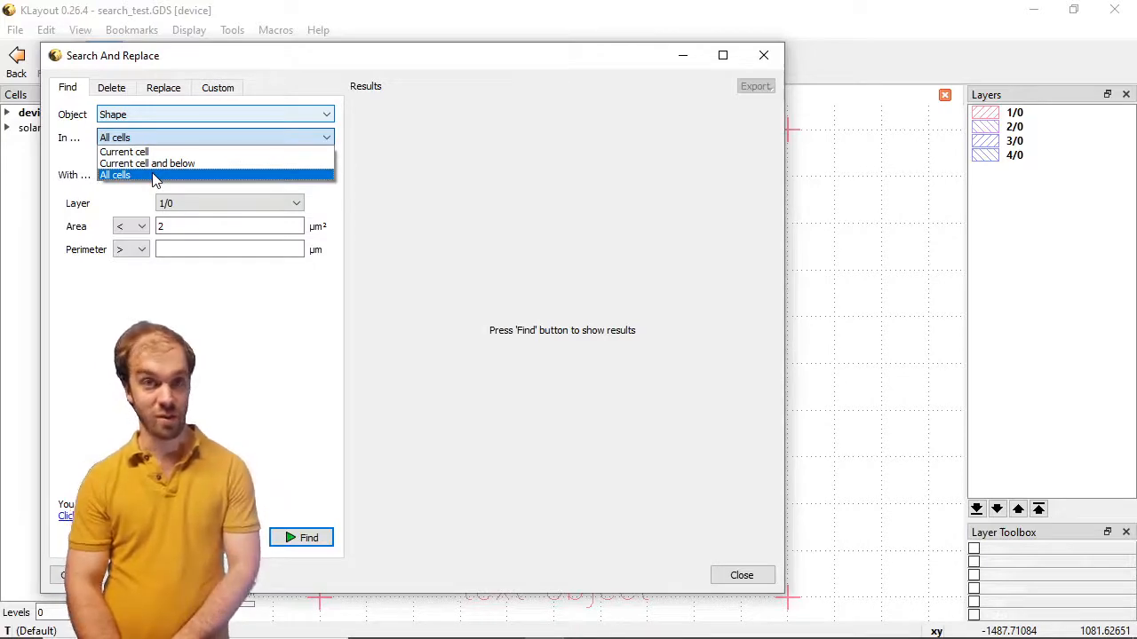
pyautogui.click(154, 177)
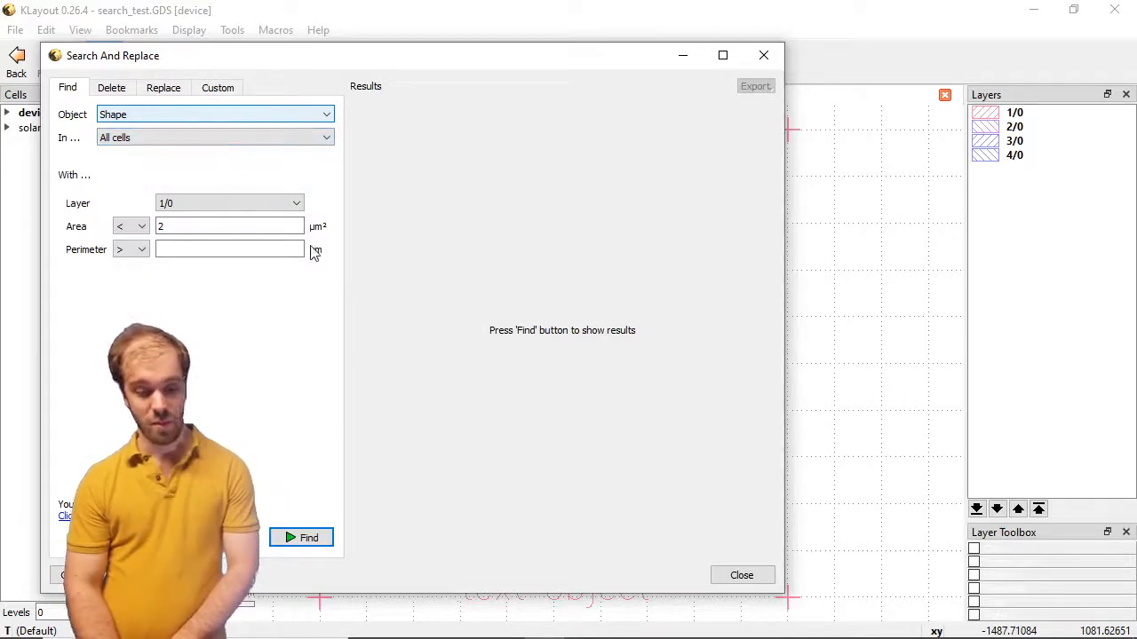
pyautogui.click(144, 227)
pyautogui.click(144, 226)
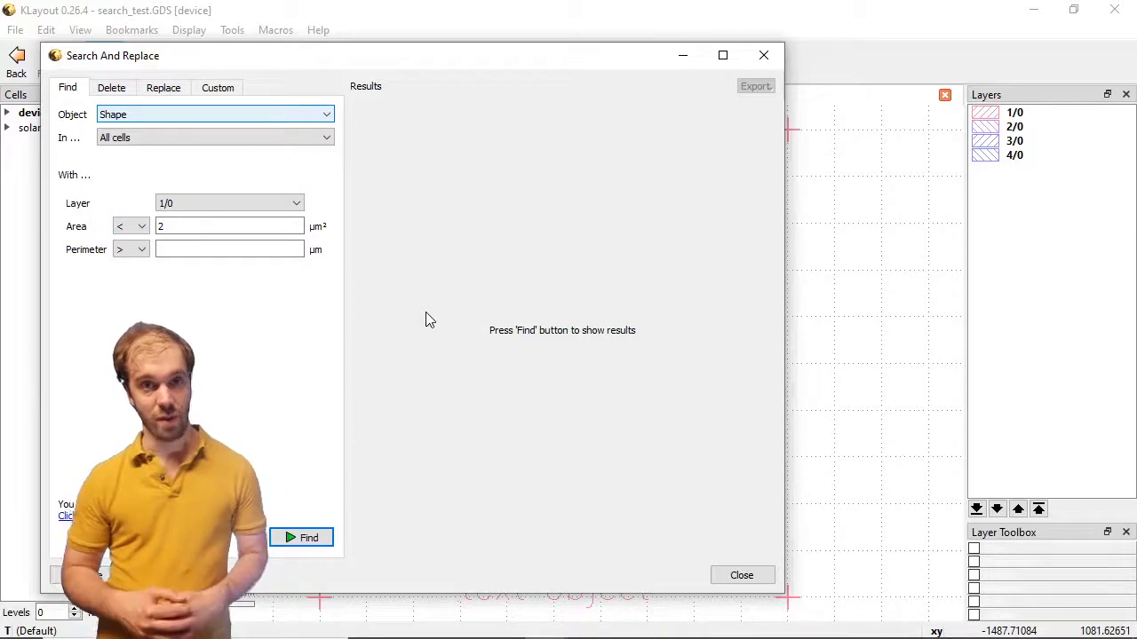
pyautogui.click(306, 539)
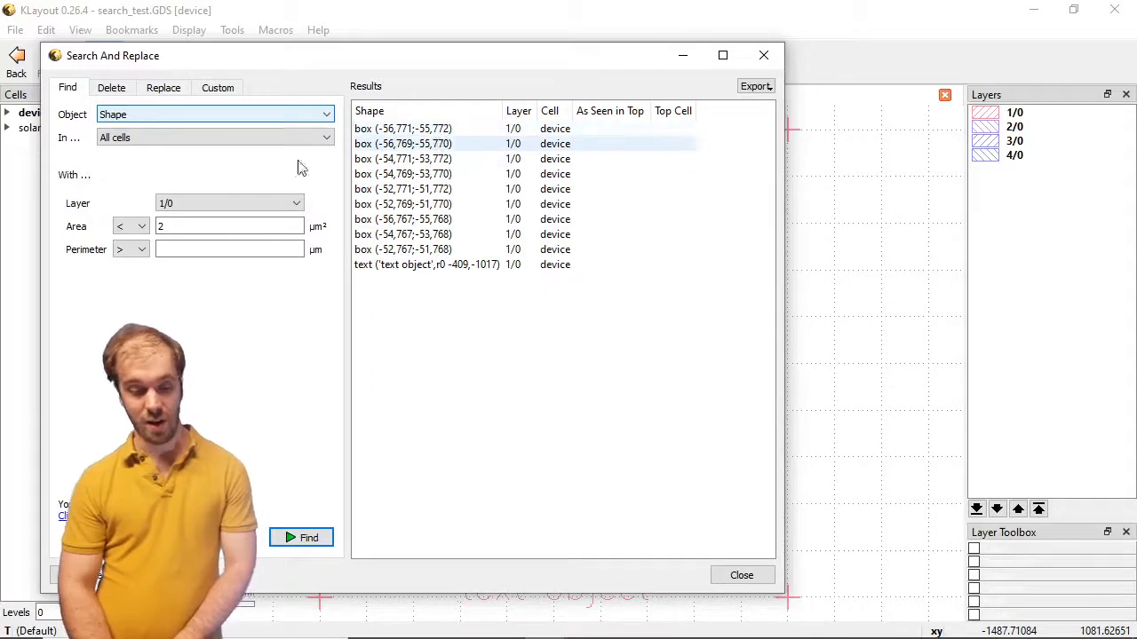
# Show the found box (-56,771;-55,772) in the layout and examine it with its neighbouring boxes.
pyautogui.click(435, 130)
pyautogui.moveTo(516, 66); pyautogui.dragTo(388, 538)
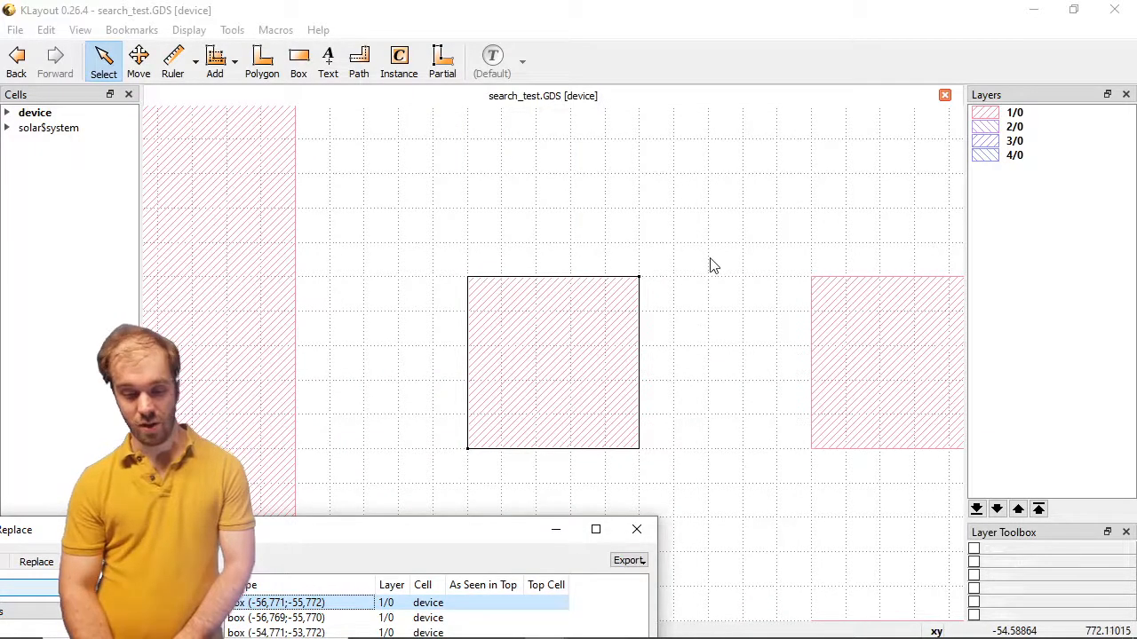
pyautogui.scroll(-2, 711, 265)
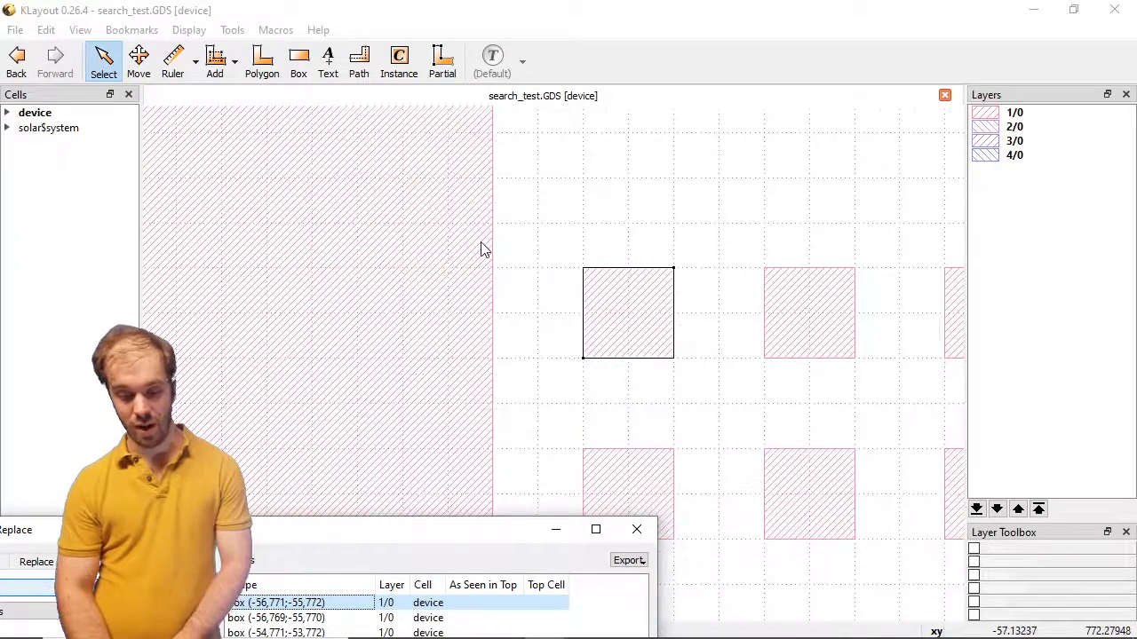
pyautogui.scroll(-4, 481, 249)
pyautogui.moveTo(449, 519); pyautogui.dragTo(417, 204)
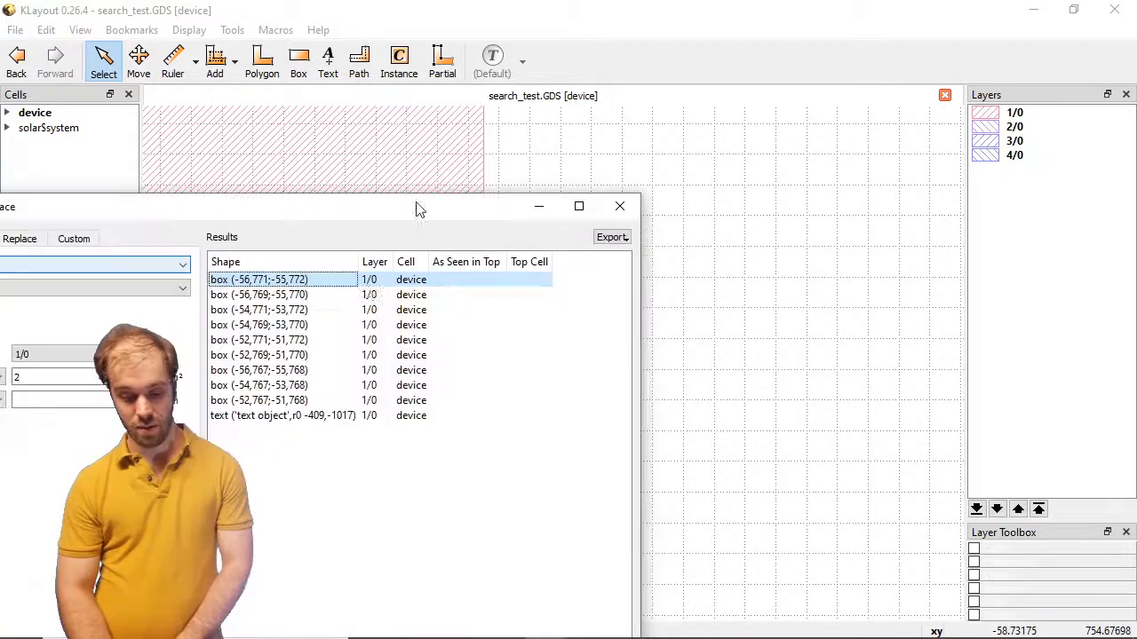
# Show the found text object in the layout, and examine the tiny boxes beside the large layer 1/0 square.
pyautogui.click(302, 416)
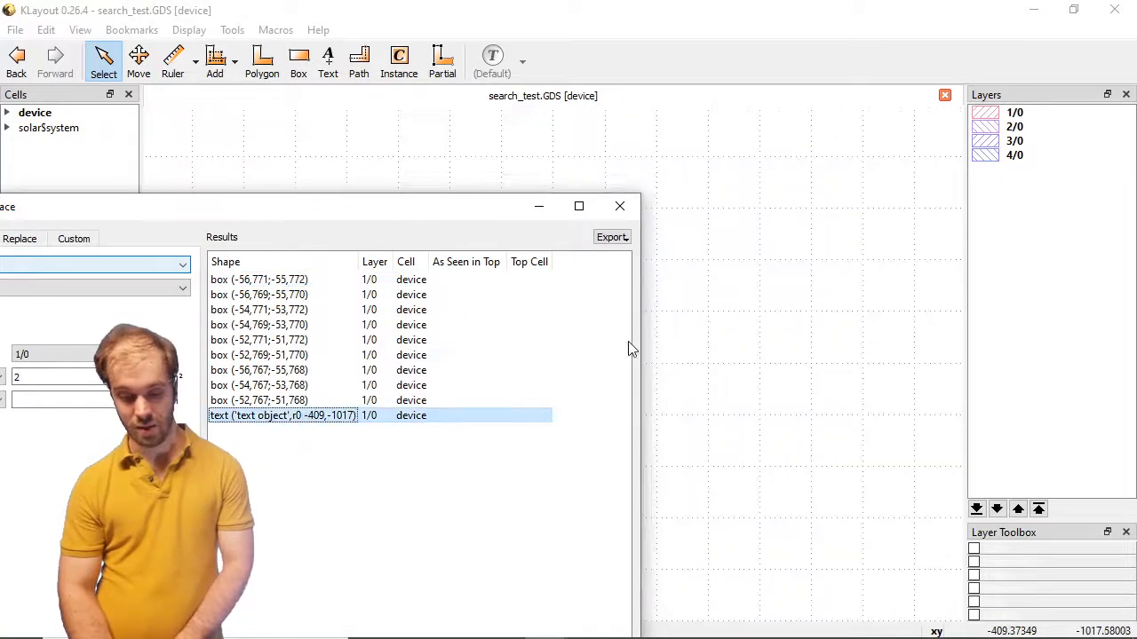
pyautogui.press('Escape')
pyautogui.scroll(5, 480, 299)
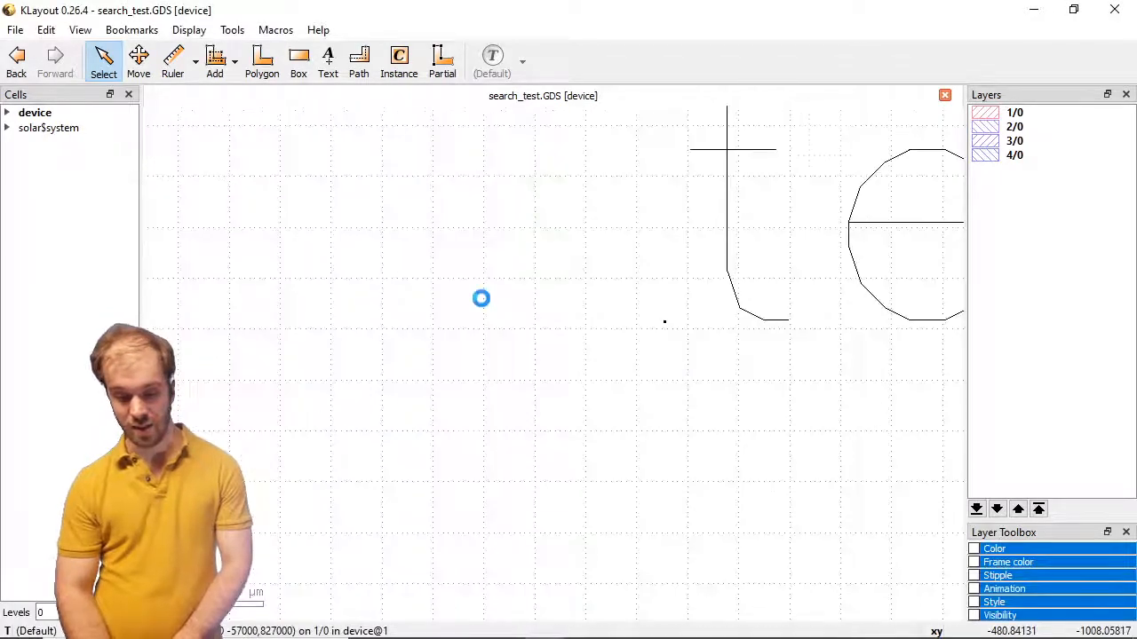
pyautogui.scroll(-6, 481, 307)
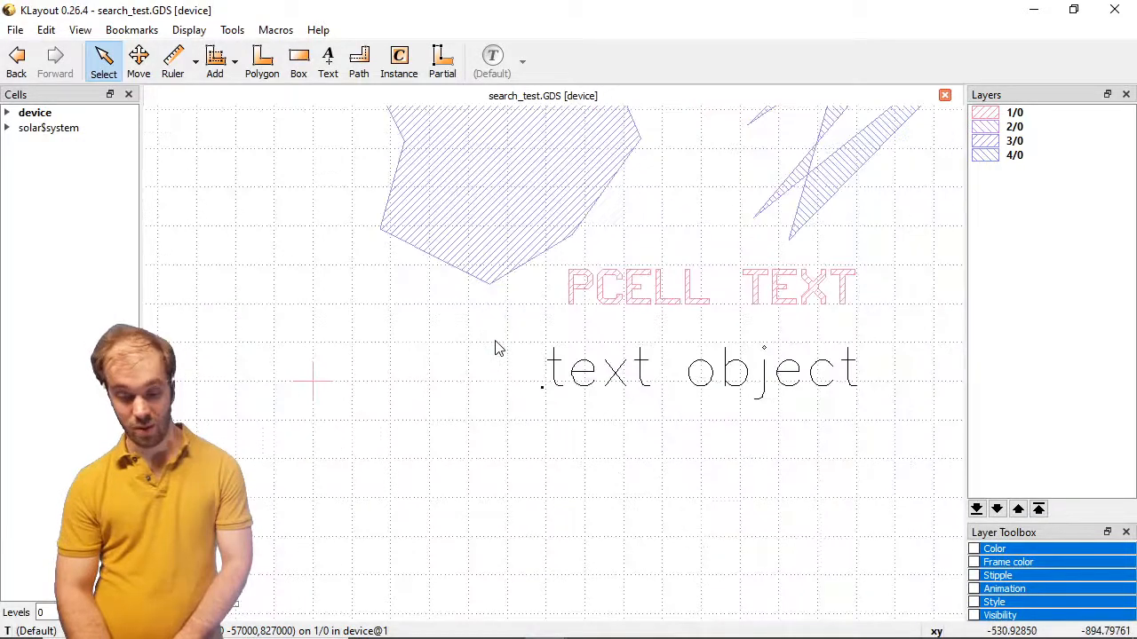
pyautogui.scroll(2, 545, 156)
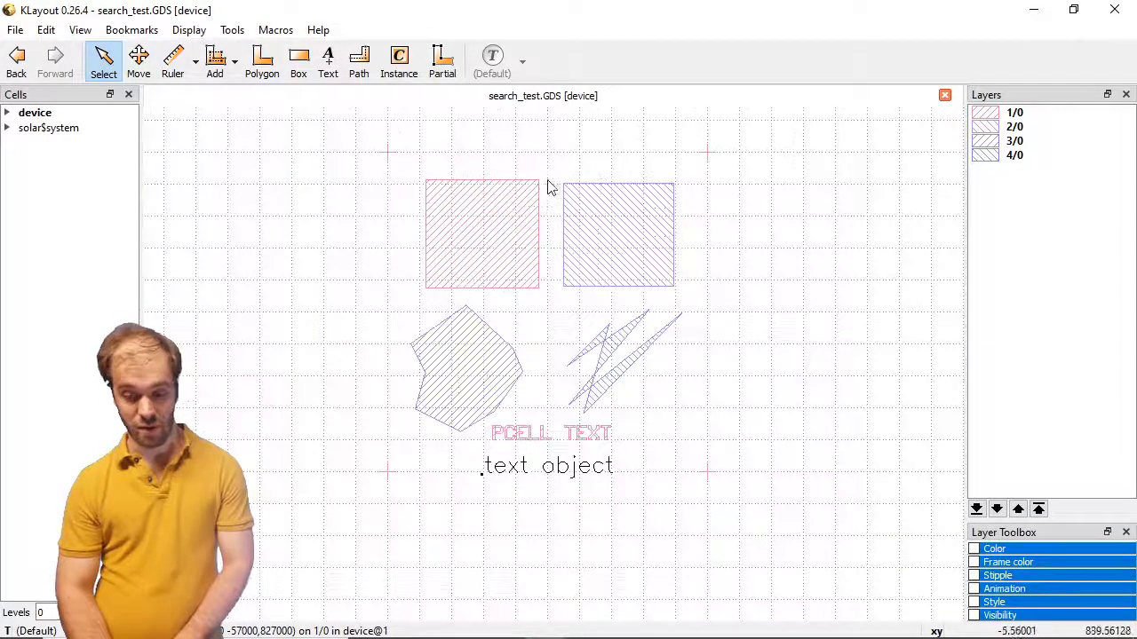
pyautogui.scroll(6, 546, 191)
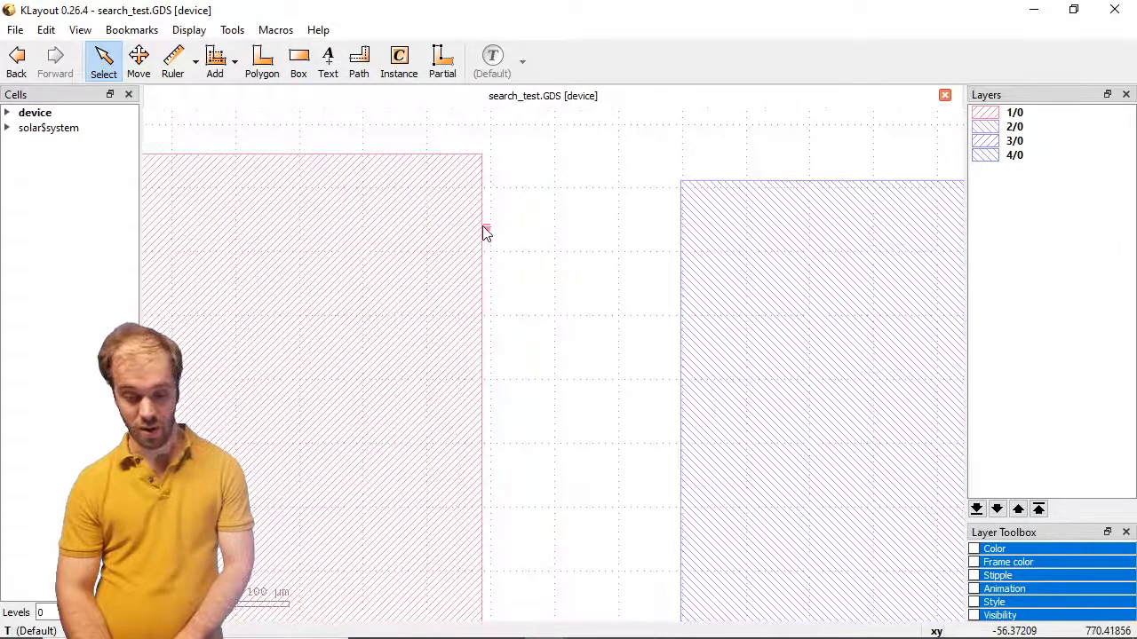
pyautogui.scroll(4, 483, 226)
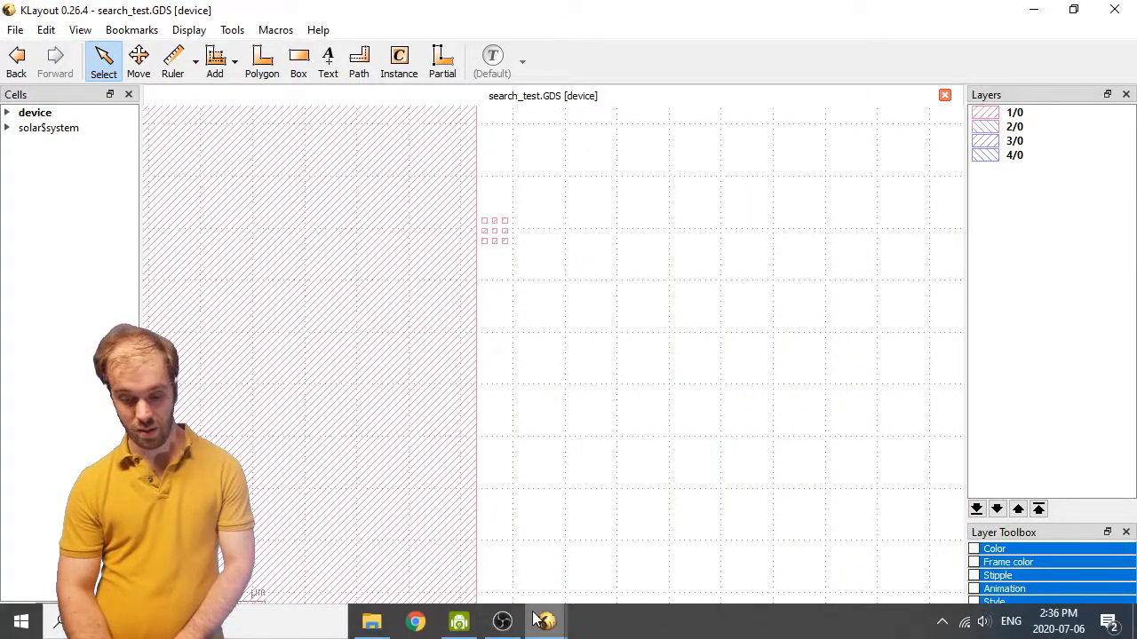
# Show the found box (-56,769;-55,770) in the layout and return to the search results.
pyautogui.moveTo(544, 619)
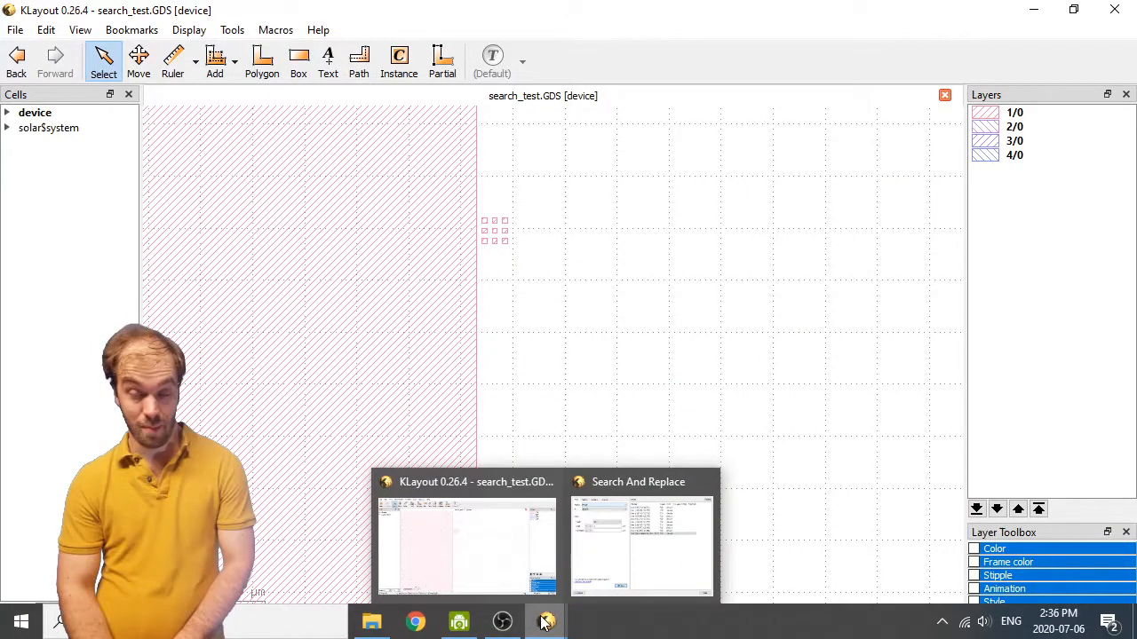
pyautogui.click(641, 543)
pyautogui.click(325, 297)
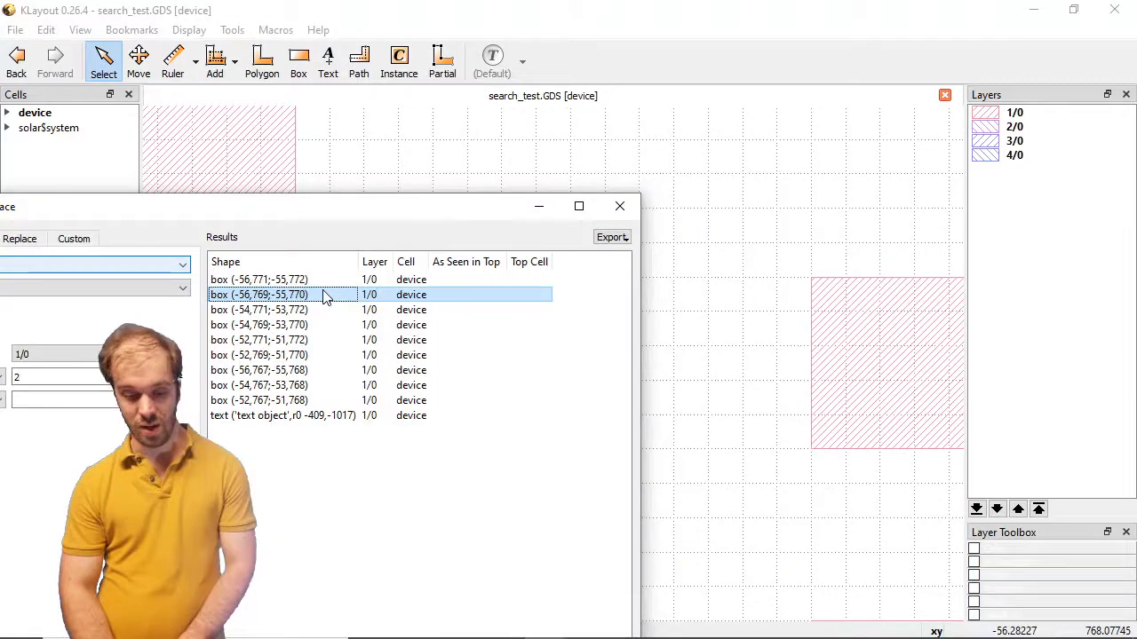
pyautogui.click(538, 206)
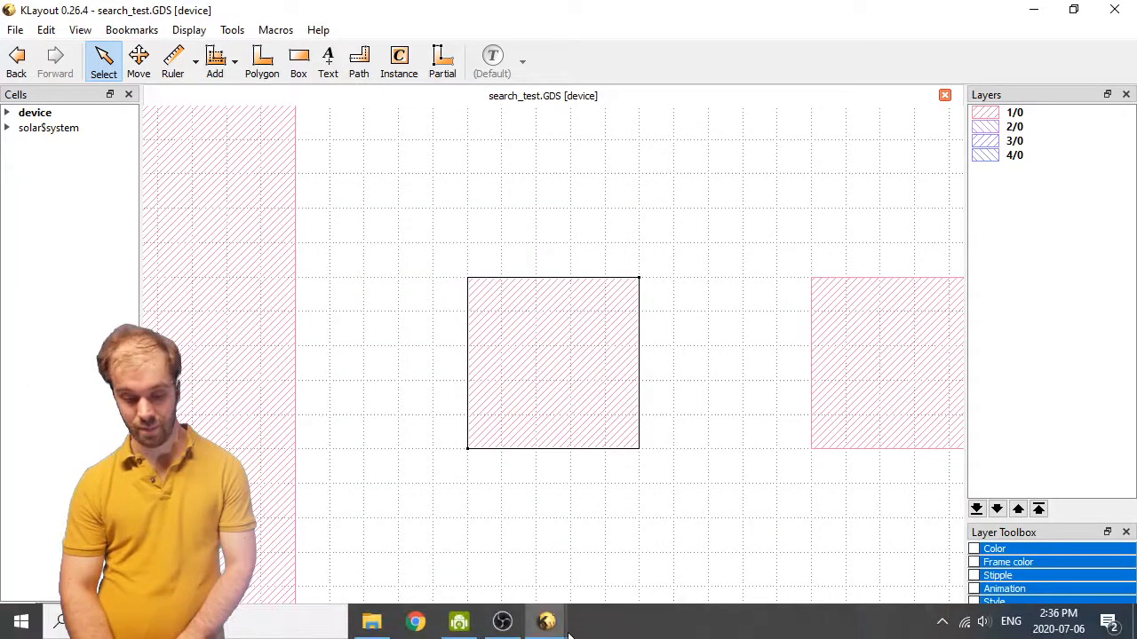
pyautogui.moveTo(546, 622)
pyautogui.click(596, 551)
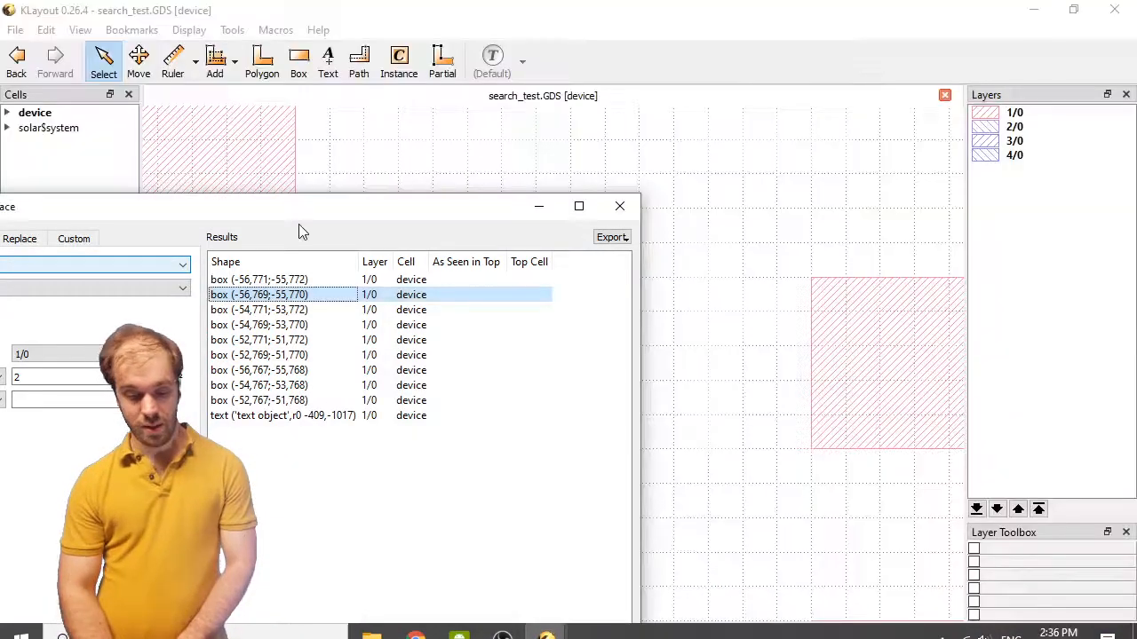
# Set up a deletion search for Text objects in all cells and list the matches for selective deletion.
pyautogui.moveTo(356, 208); pyautogui.dragTo(635, 160)
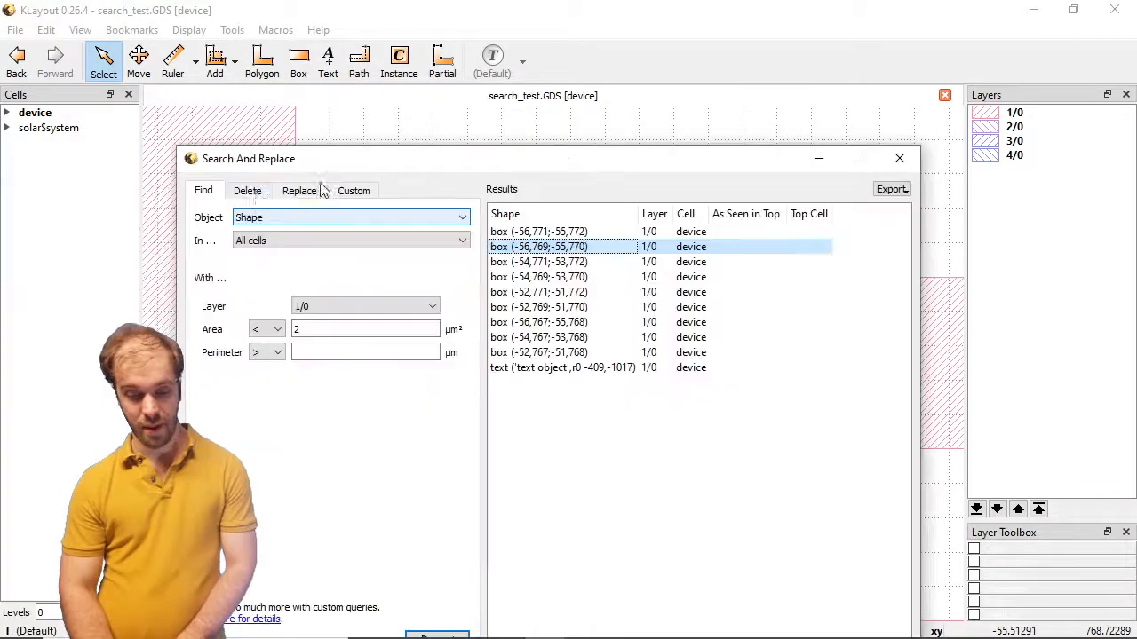
pyautogui.click(252, 191)
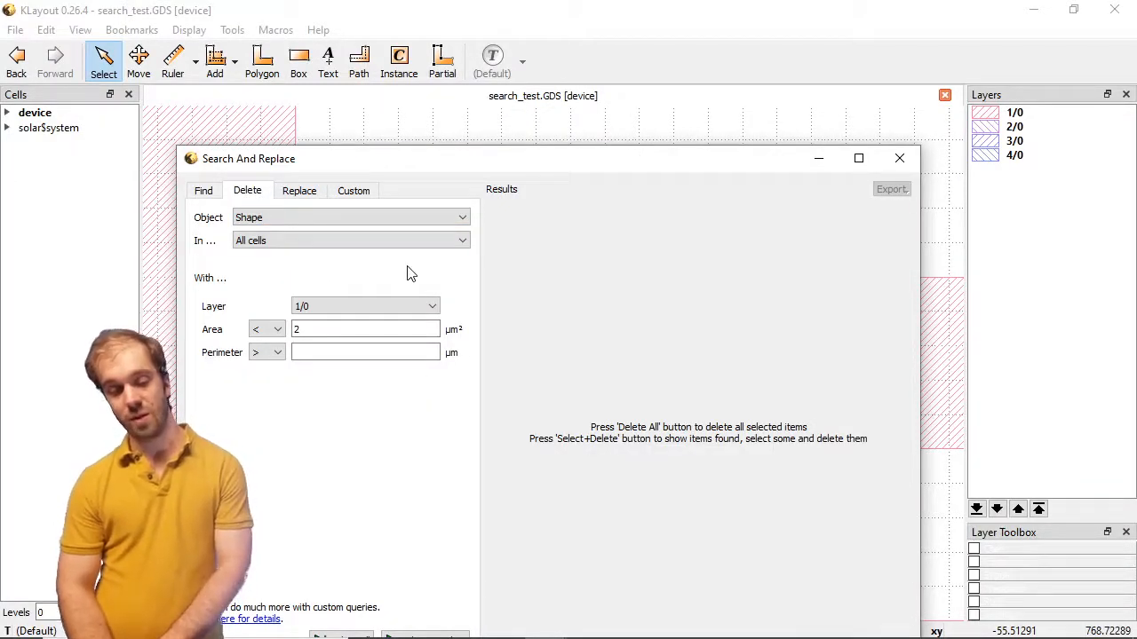
pyautogui.moveTo(426, 158); pyautogui.dragTo(413, 54)
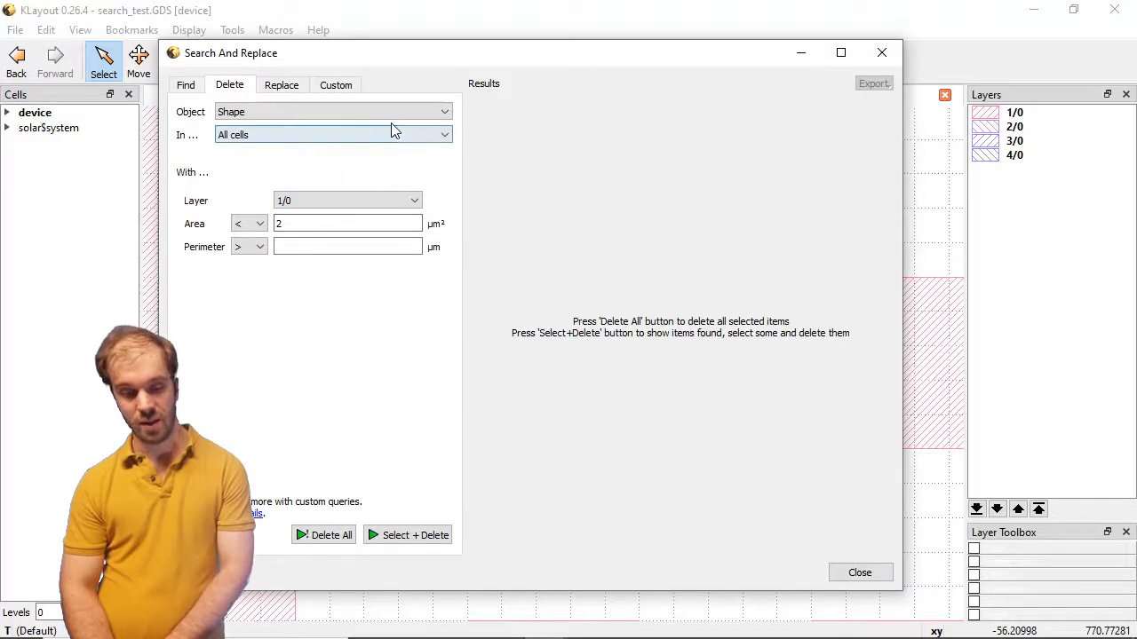
pyautogui.click(431, 112)
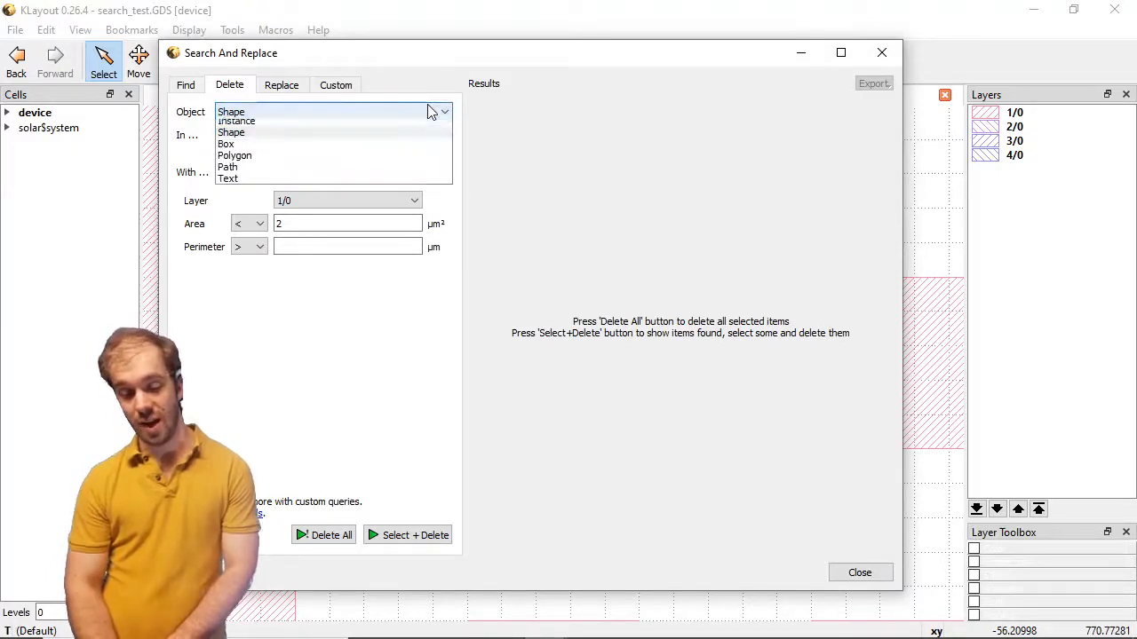
pyautogui.click(335, 184)
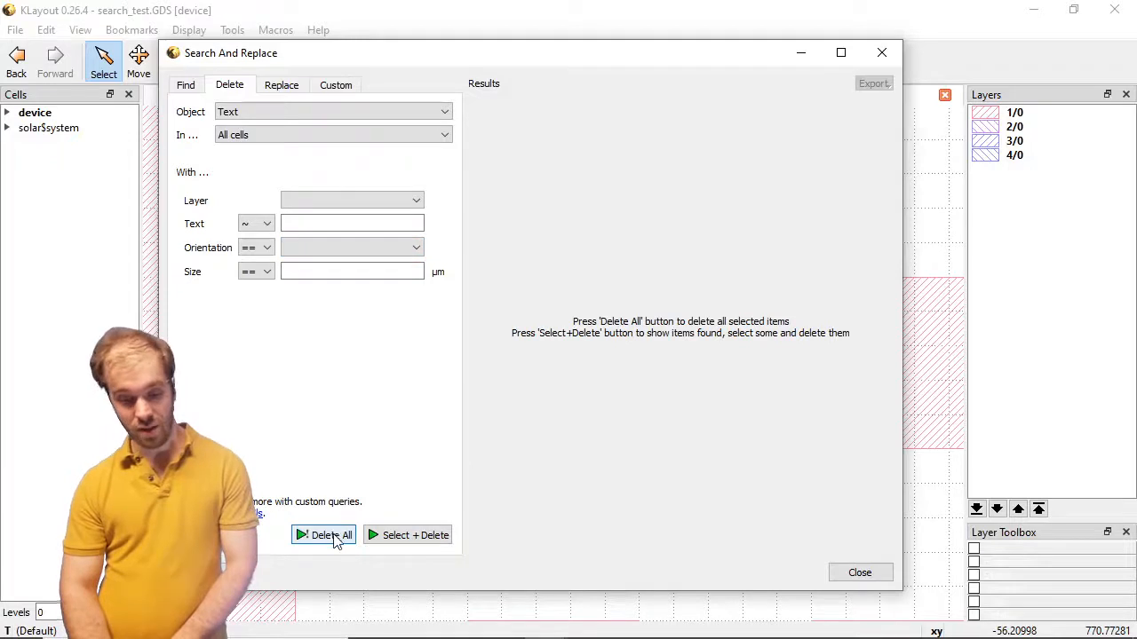
pyautogui.click(388, 537)
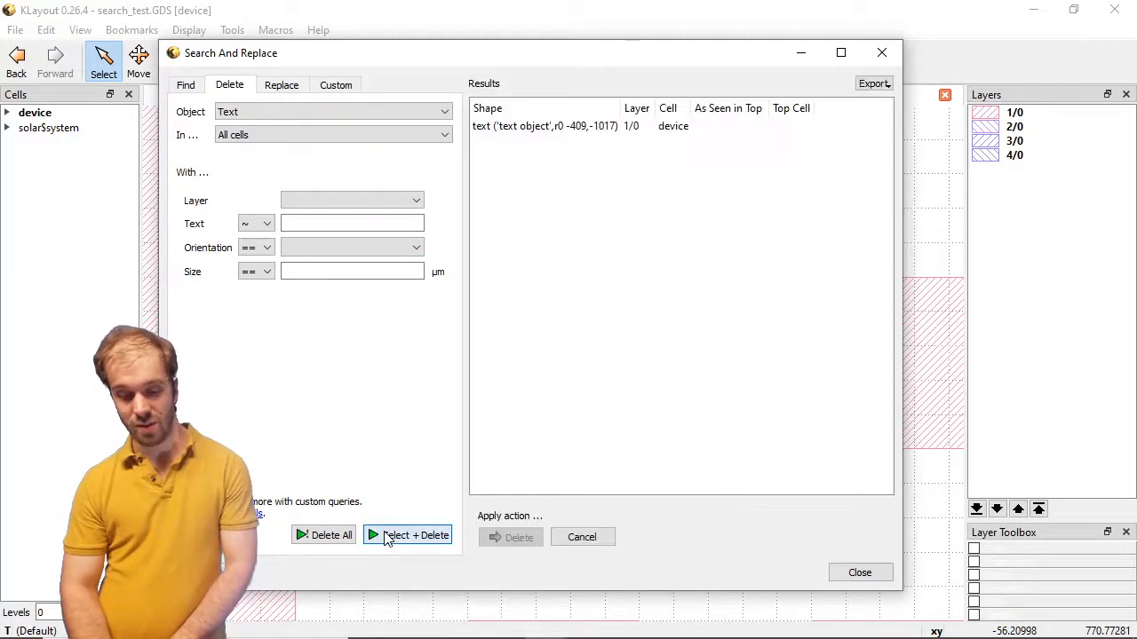
# Check the listed 'text object' match on layer 1/0 in the layout and delete it.
pyautogui.click(527, 126)
pyautogui.moveTo(571, 64); pyautogui.dragTo(449, 413)
pyautogui.scroll(8, 413, 309)
pyautogui.scroll(-4, 417, 307)
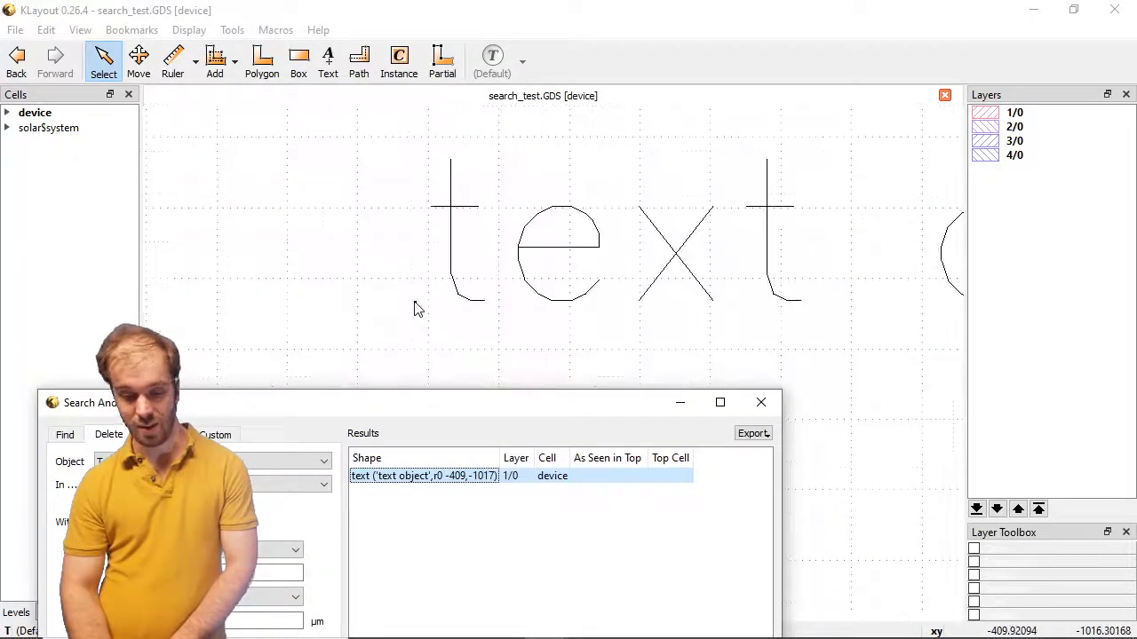
pyautogui.moveTo(439, 406); pyautogui.dragTo(439, 106)
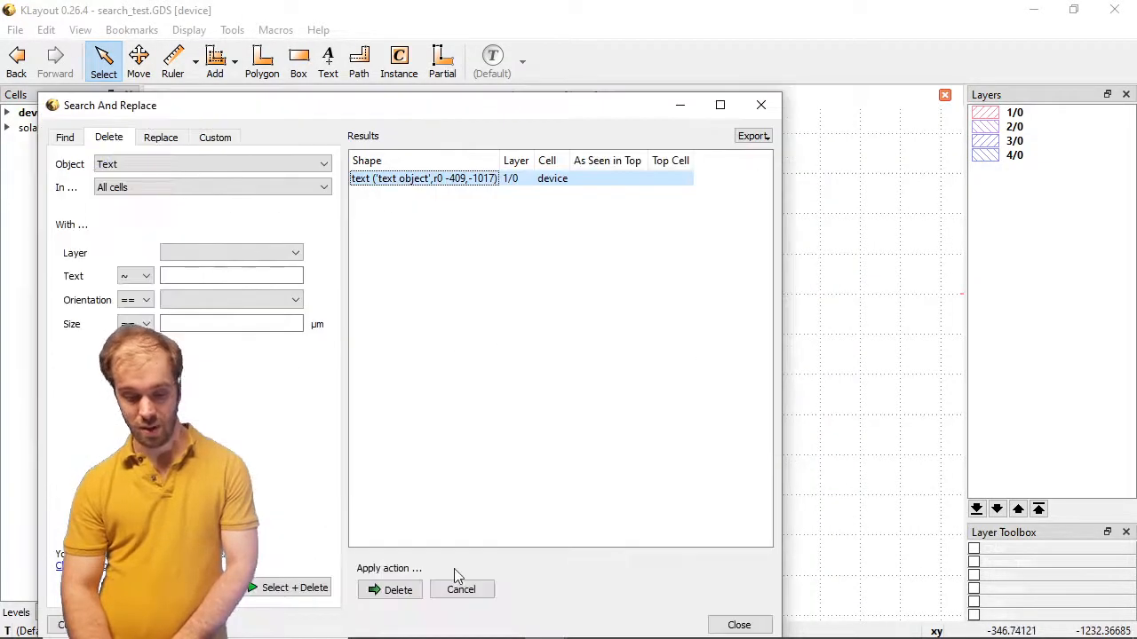
pyautogui.click(411, 597)
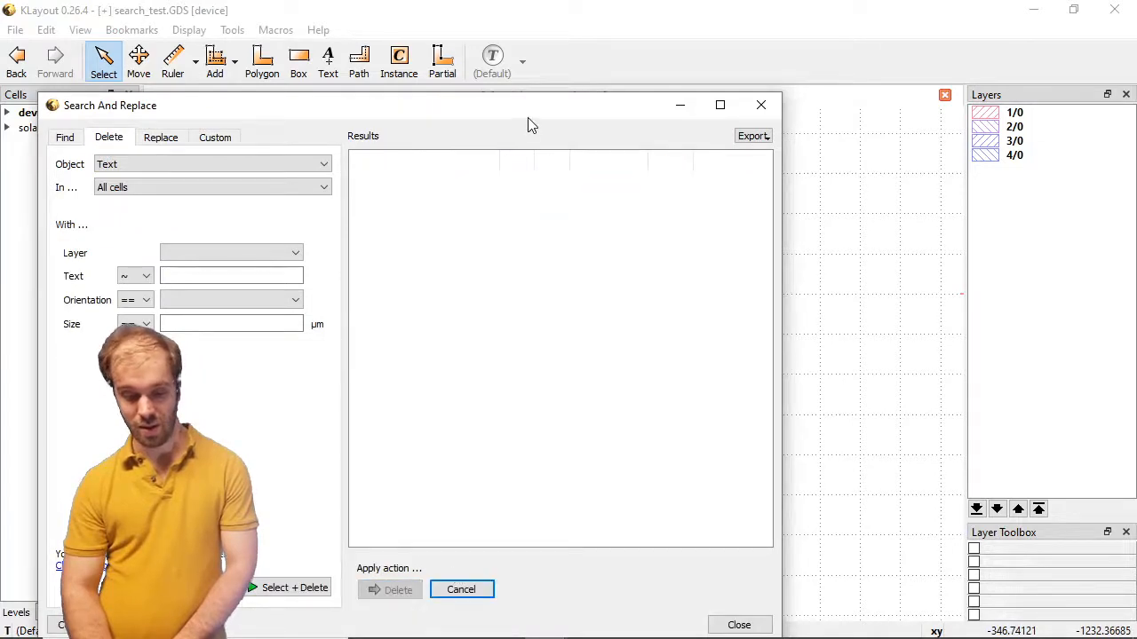
# Set up a replacement search for Shape objects in all cells.
pyautogui.moveTo(528, 118); pyautogui.dragTo(640, 188)
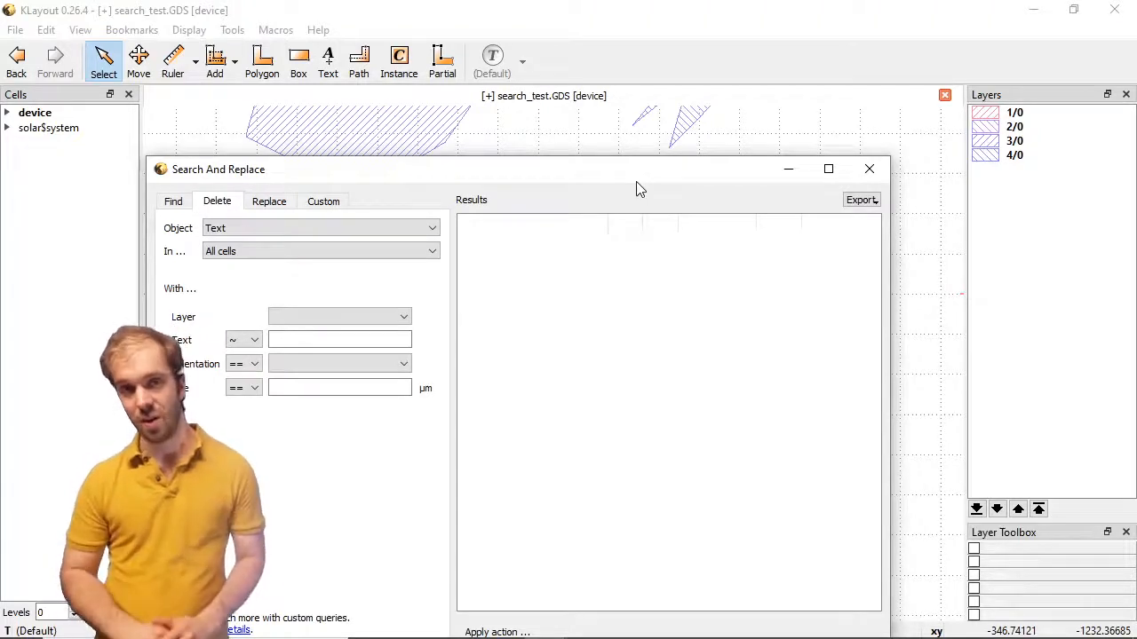
pyautogui.click(269, 201)
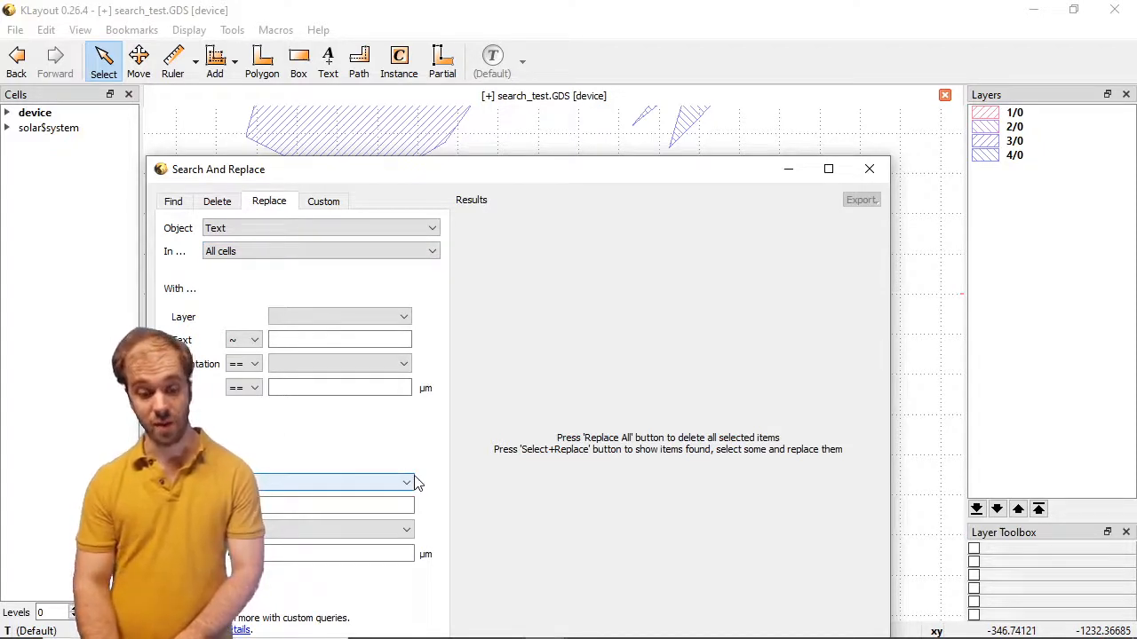
pyautogui.moveTo(378, 176); pyautogui.dragTo(373, 119)
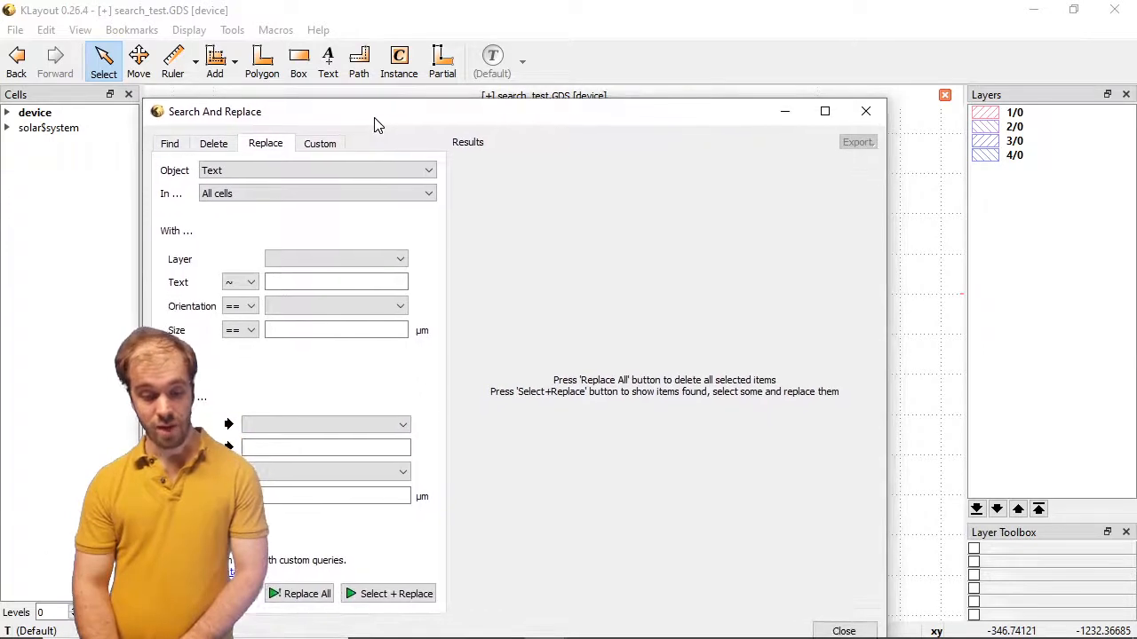
pyautogui.click(317, 171)
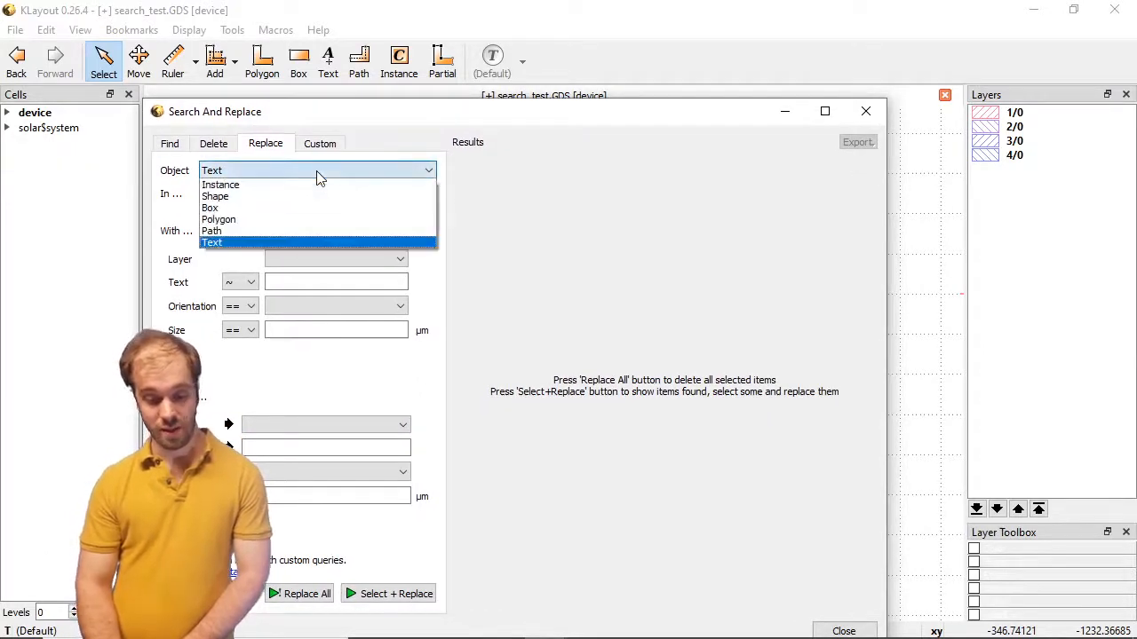
pyautogui.click(317, 173)
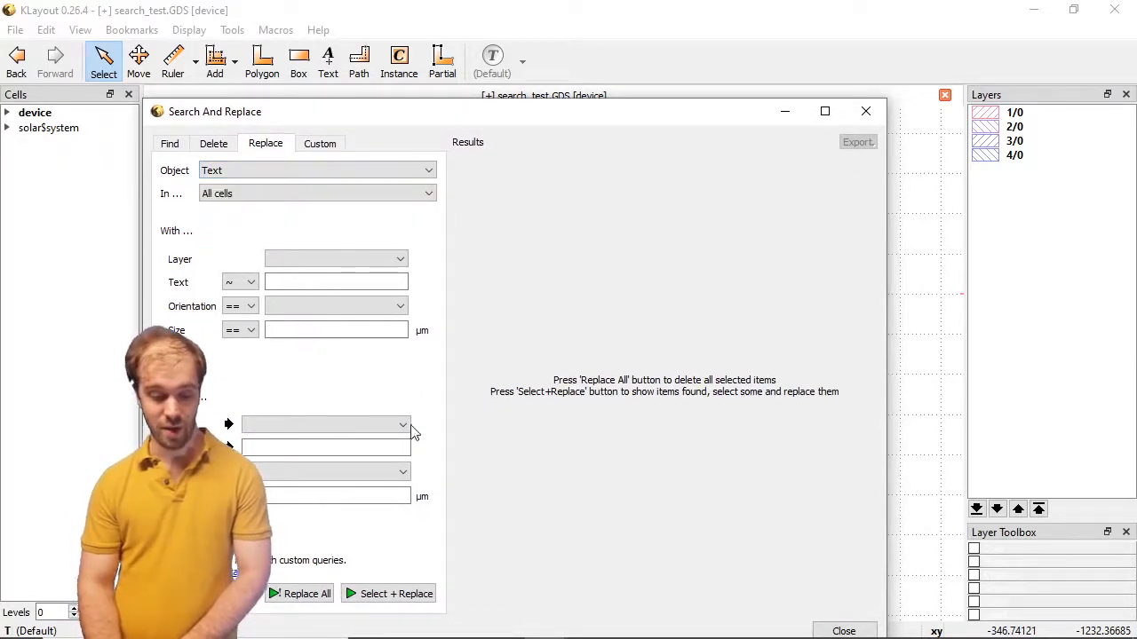
pyautogui.click(277, 448)
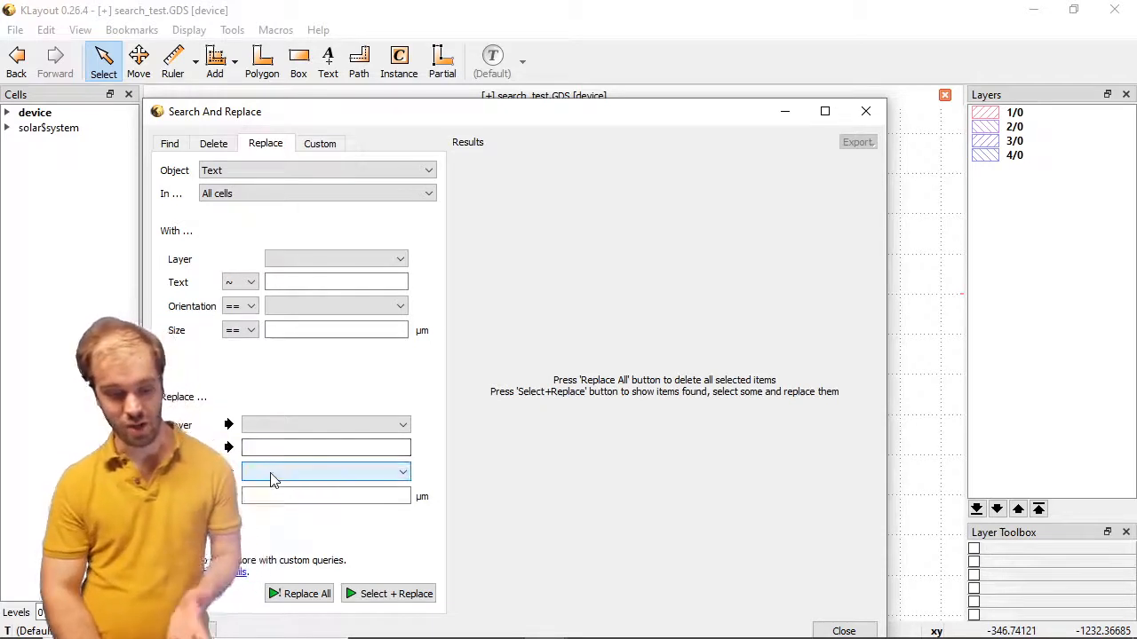
pyautogui.click(272, 170)
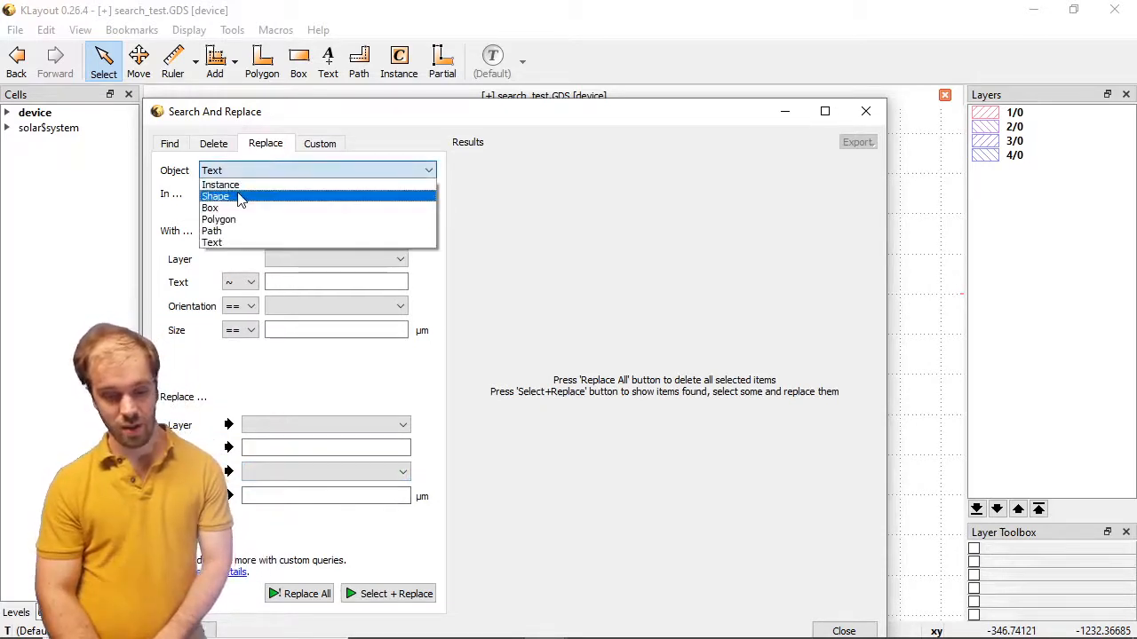
pyautogui.click(239, 197)
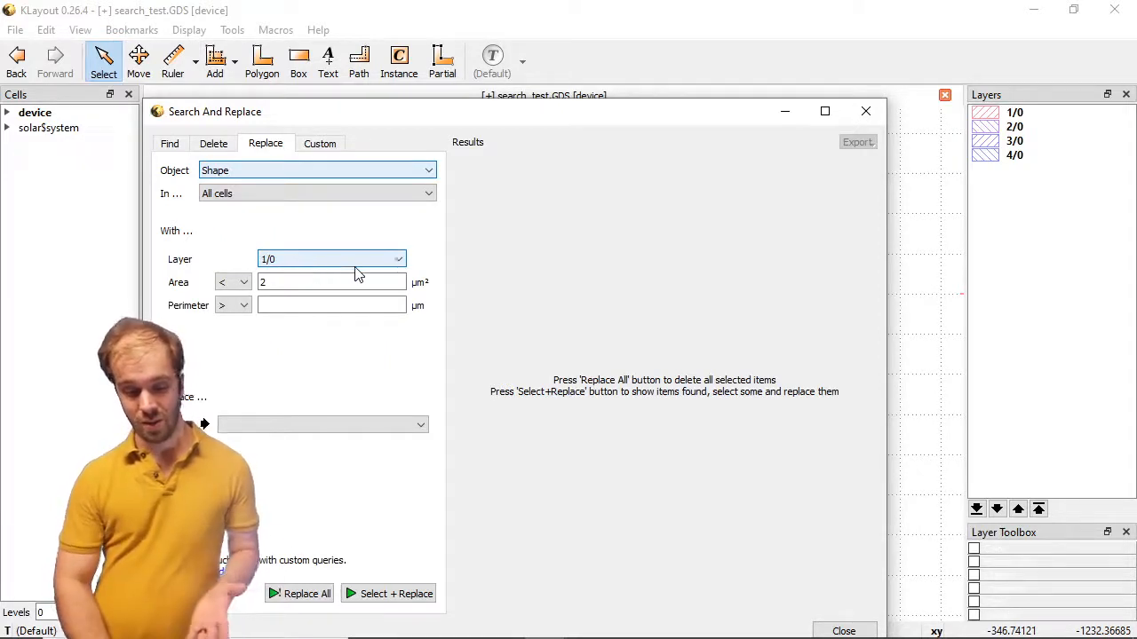
# Create a new layer with layer number 5 and datatype 0 as the replacement layer for the matching shapes.
pyautogui.click(310, 424)
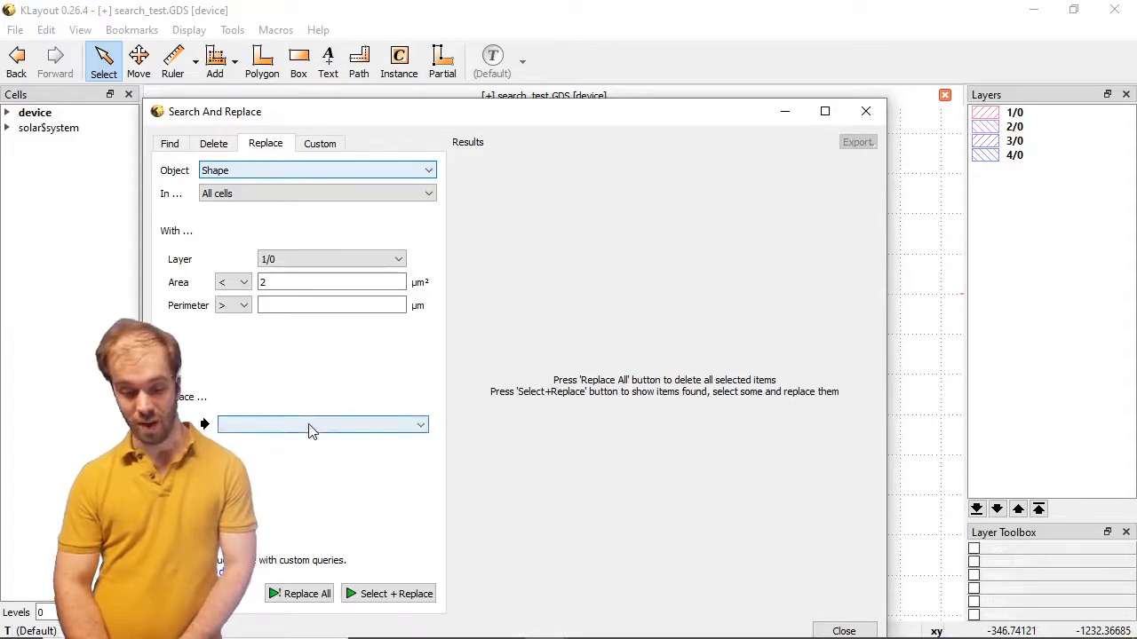
pyautogui.click(307, 385)
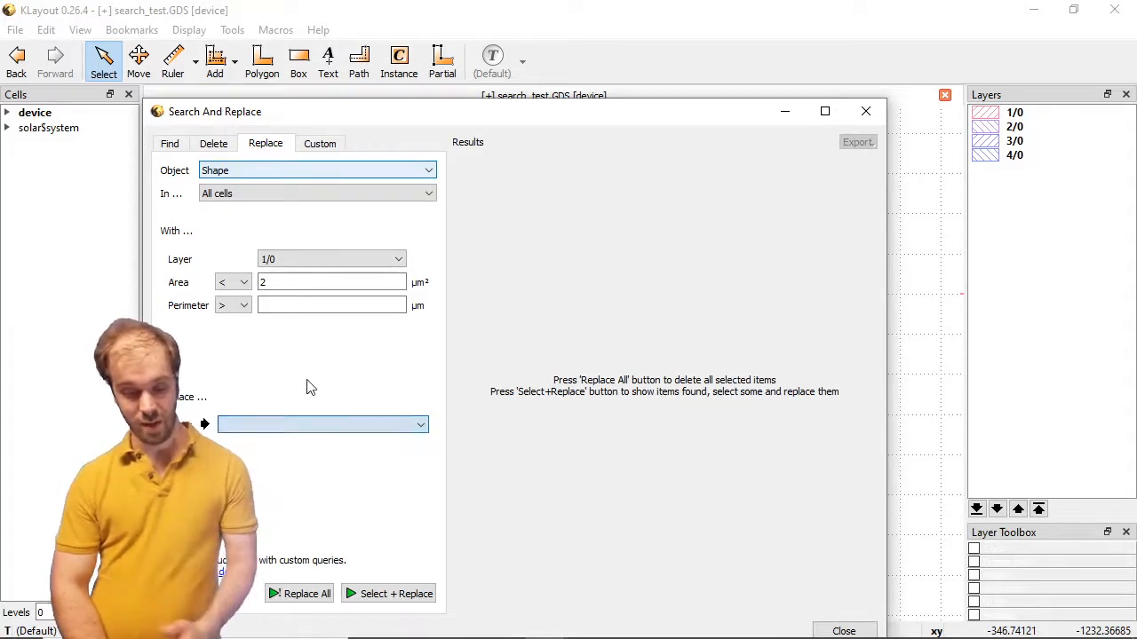
pyautogui.click(317, 425)
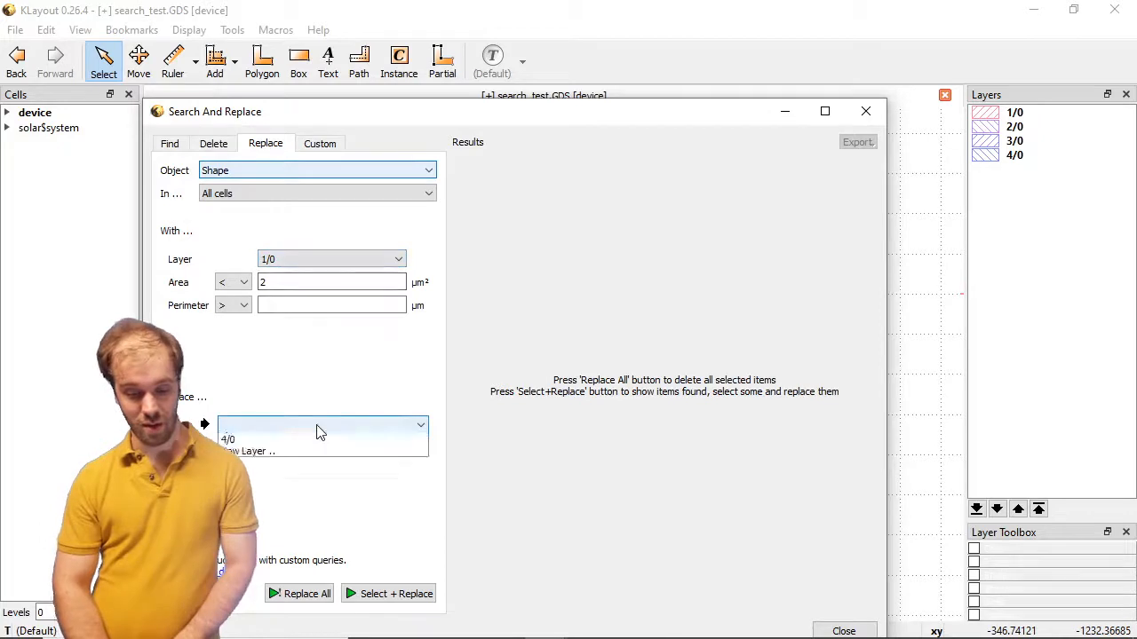
pyautogui.click(267, 513)
pyautogui.click(341, 427)
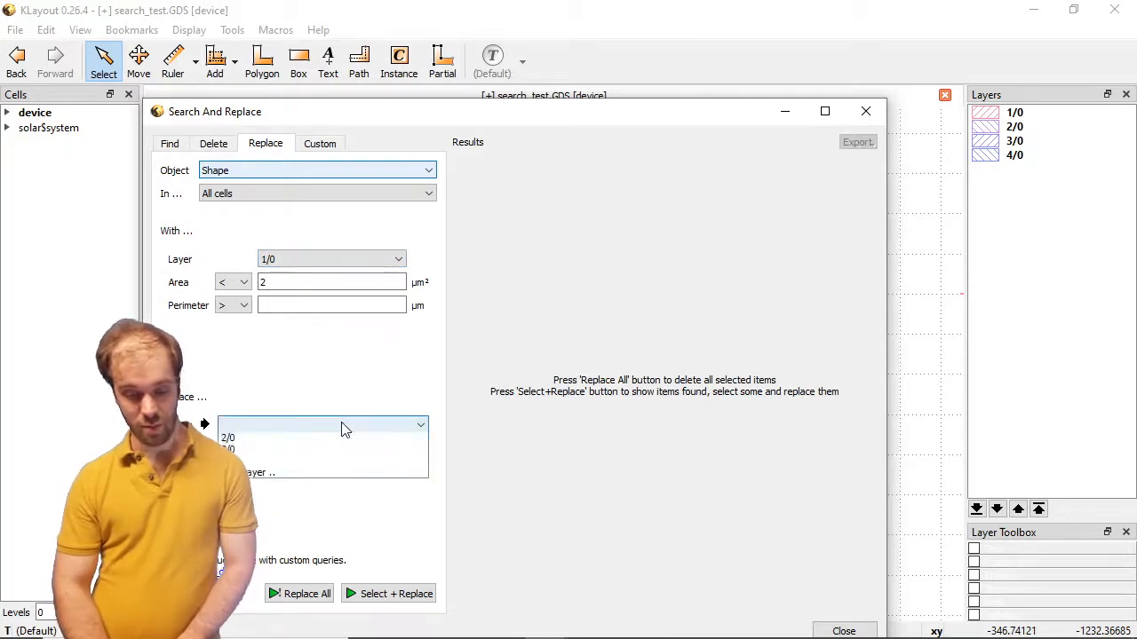
pyautogui.click(271, 502)
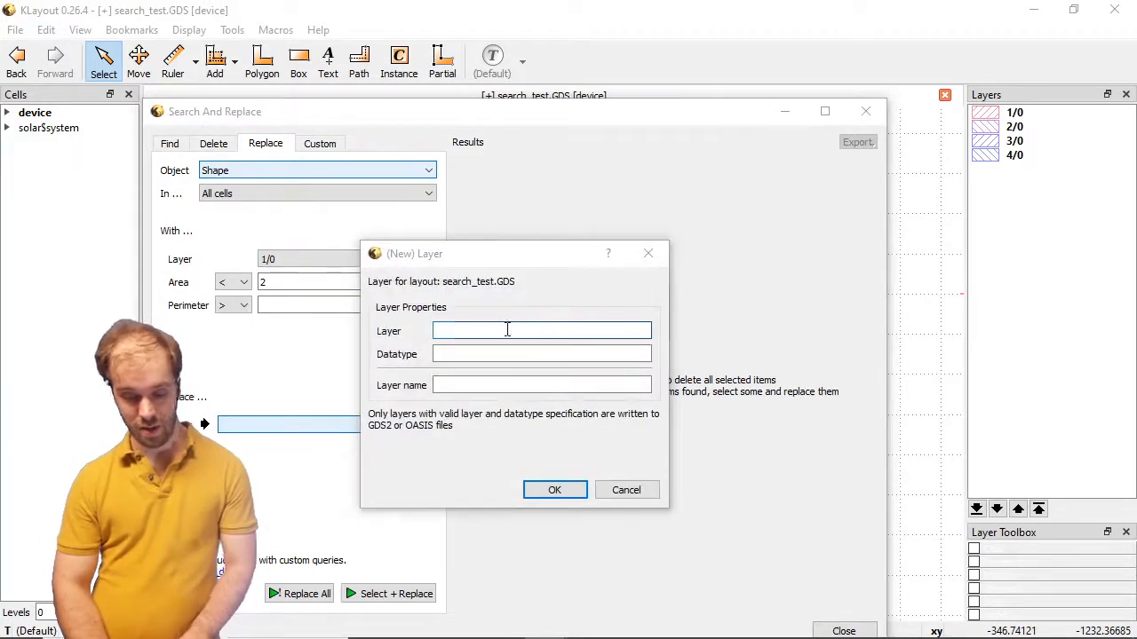
pyautogui.write('5')
pyautogui.click(487, 353)
pyautogui.write('0')
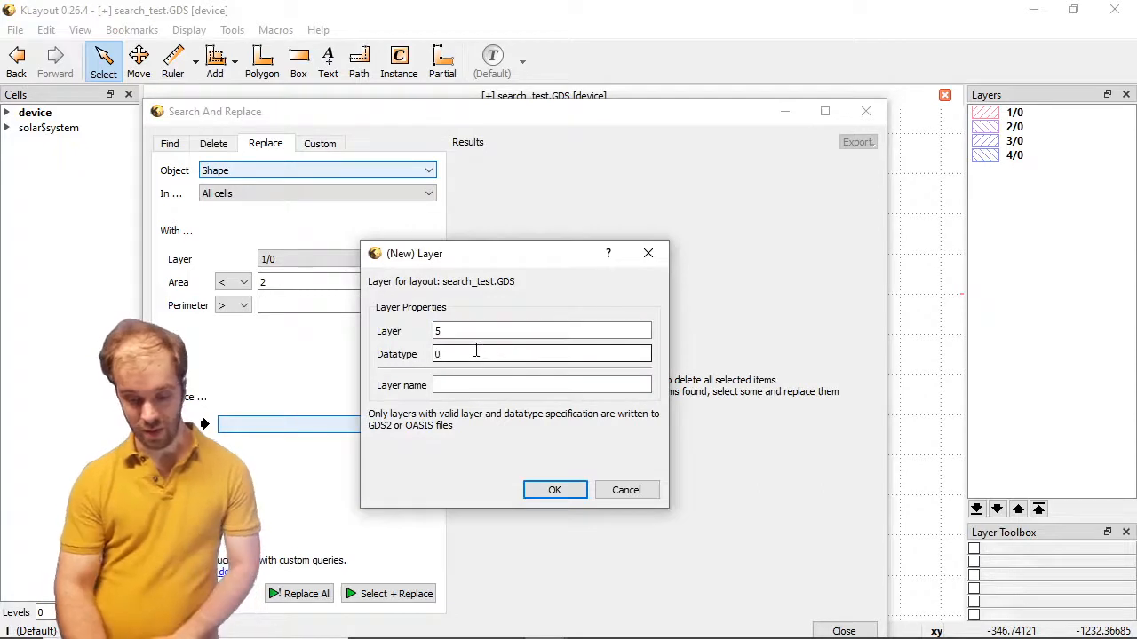
pyautogui.click(551, 490)
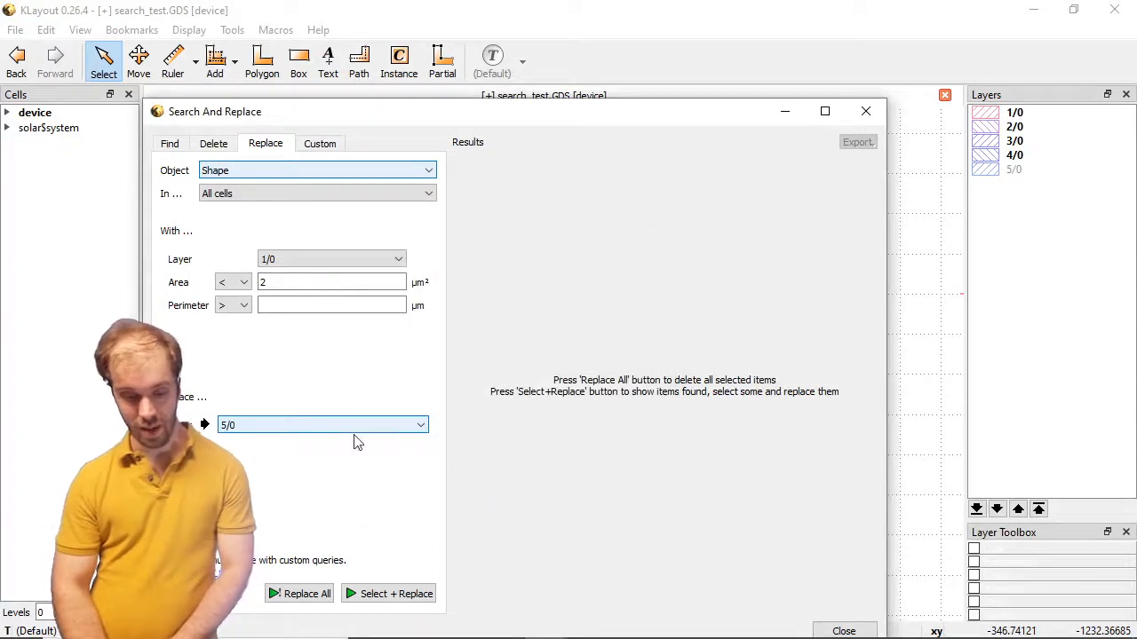
# Check the listed layer 1/0 shapes with an area below 2 µm² in the layout and move them all to layer 5/0.
pyautogui.click(396, 594)
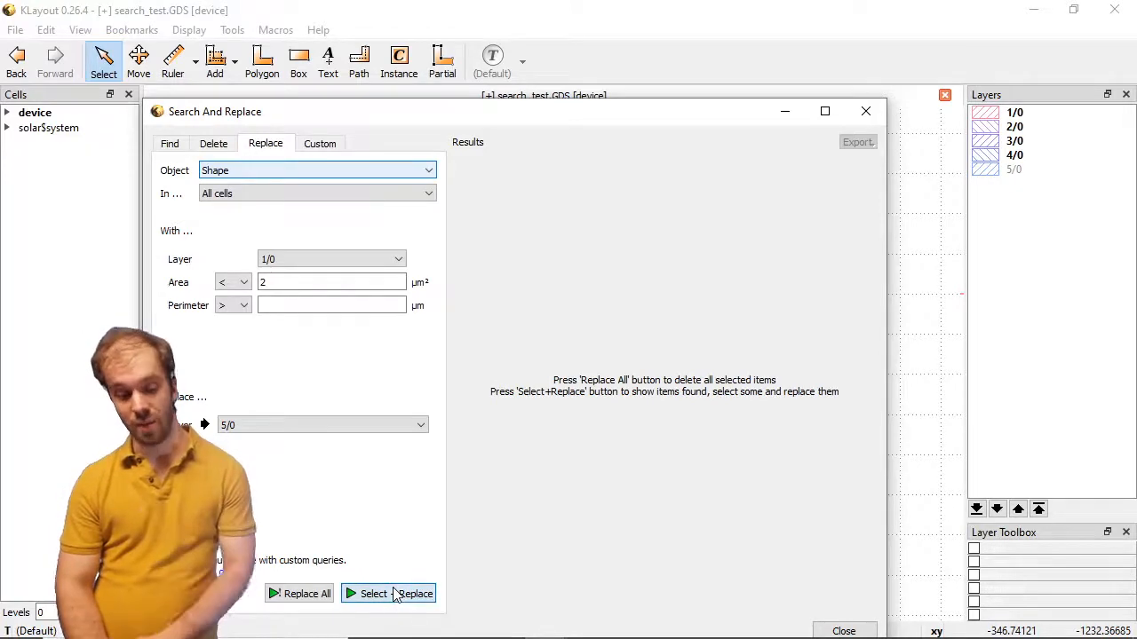
pyautogui.click(517, 185)
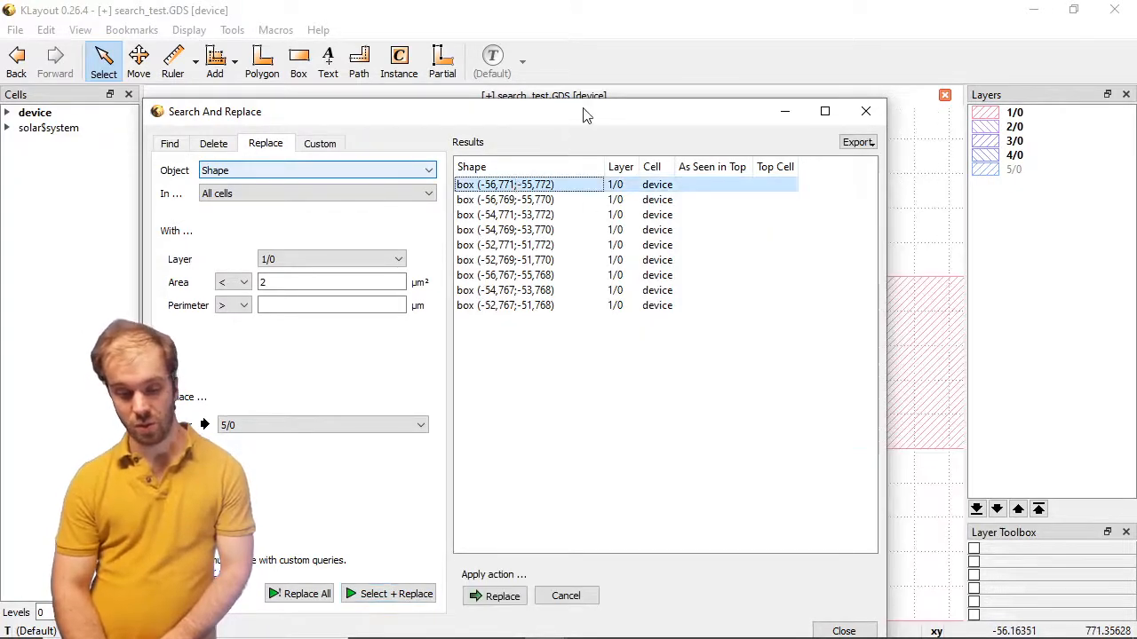
pyautogui.moveTo(571, 119); pyautogui.dragTo(282, 119)
pyautogui.scroll(-5, 733, 296)
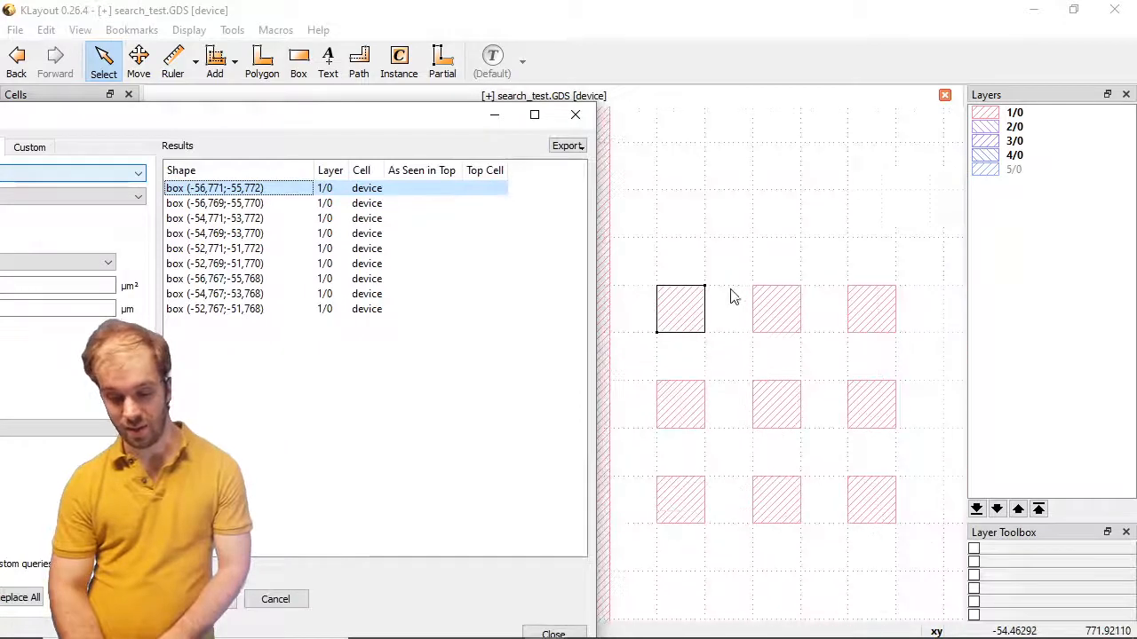
pyautogui.scroll(5, 769, 384)
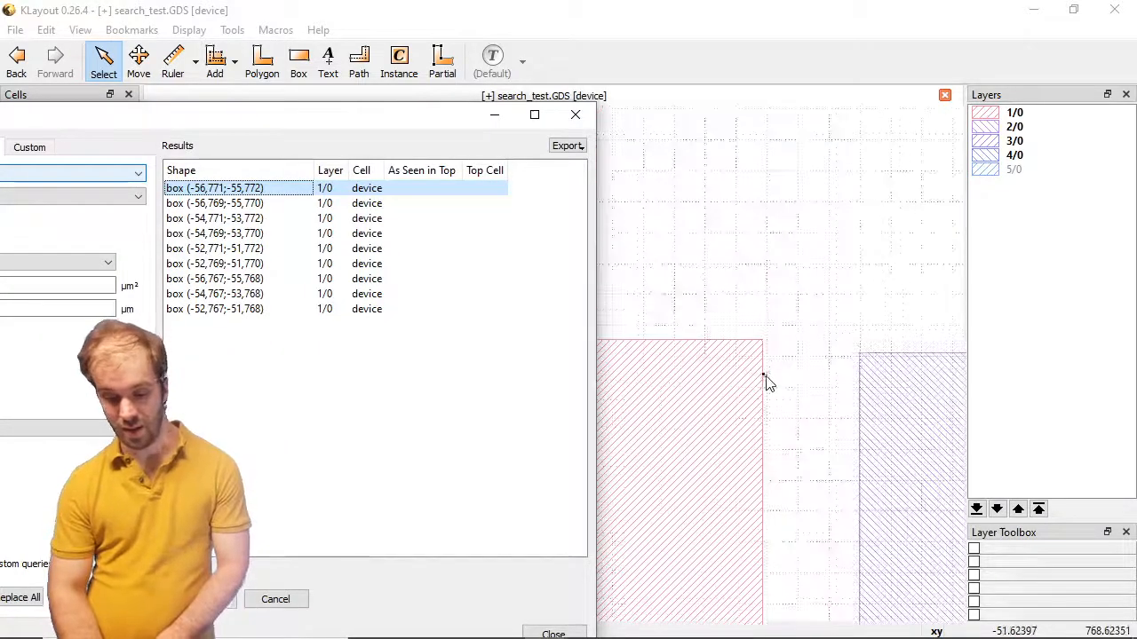
pyautogui.scroll(-5, 769, 384)
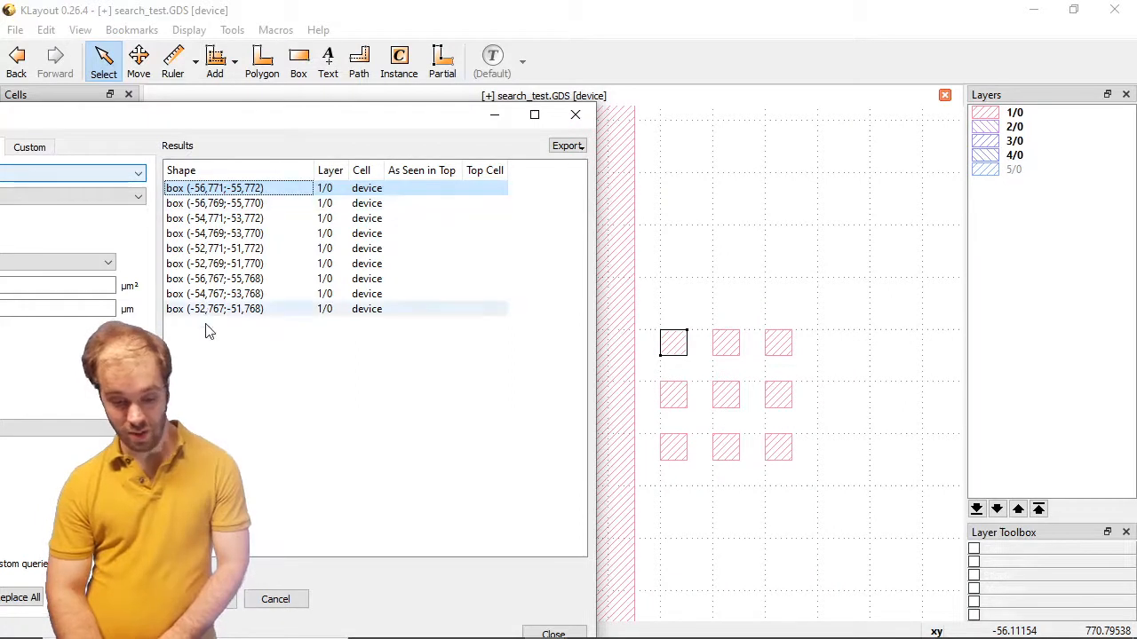
pyautogui.click(23, 599)
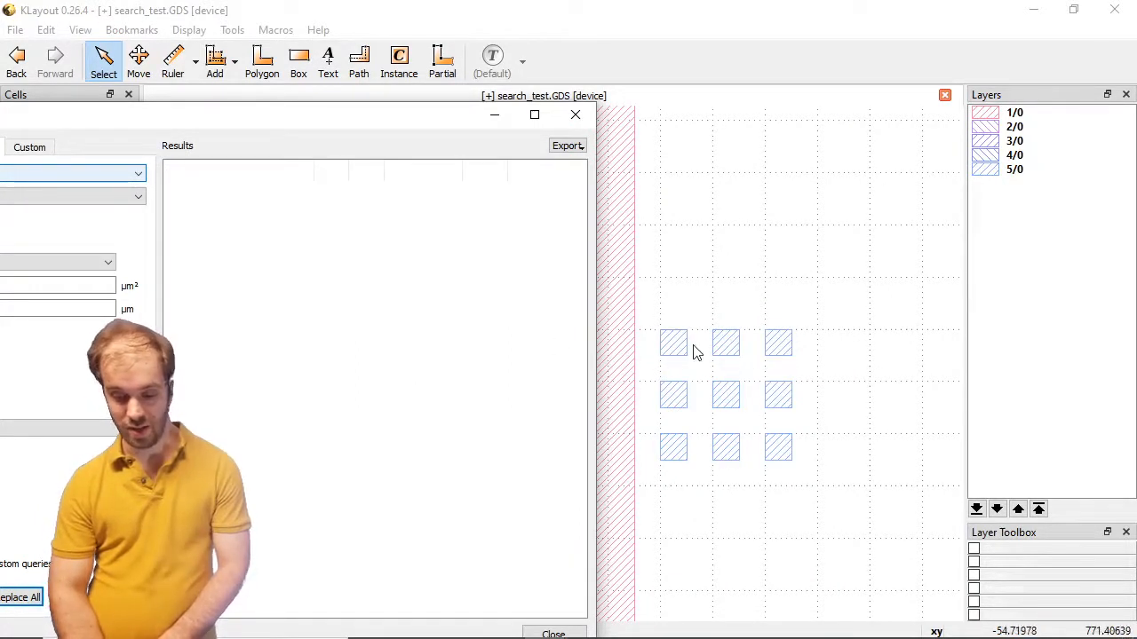
# Show the custom query generated from the shape replacement and compare it with the replacement criteria.
pyautogui.moveTo(377, 131); pyautogui.dragTo(593, 112)
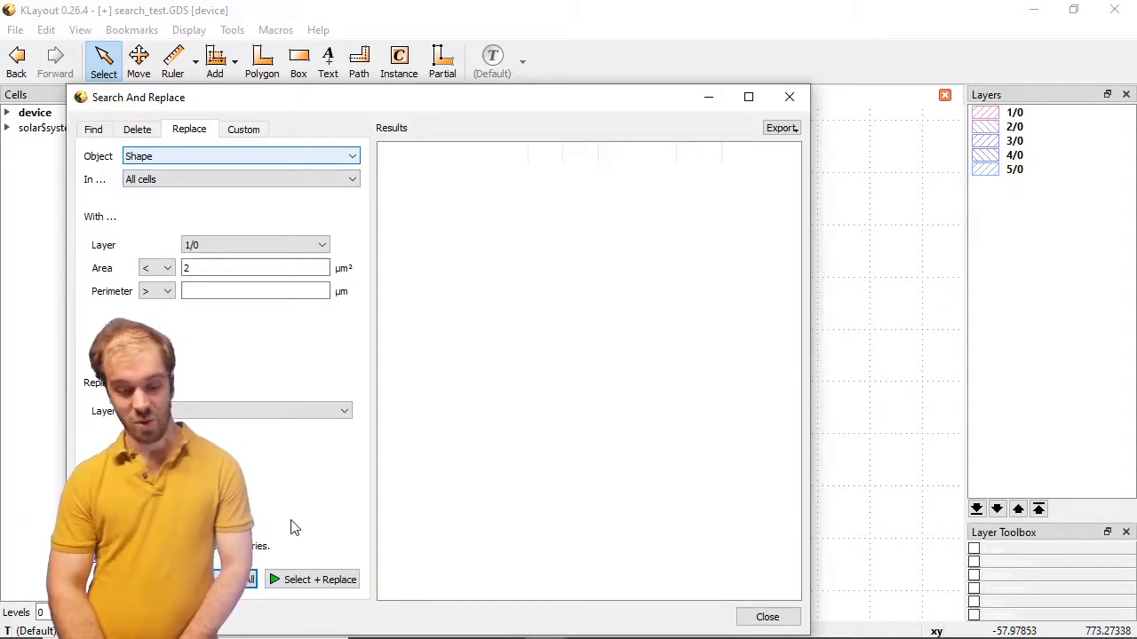
pyautogui.click(251, 138)
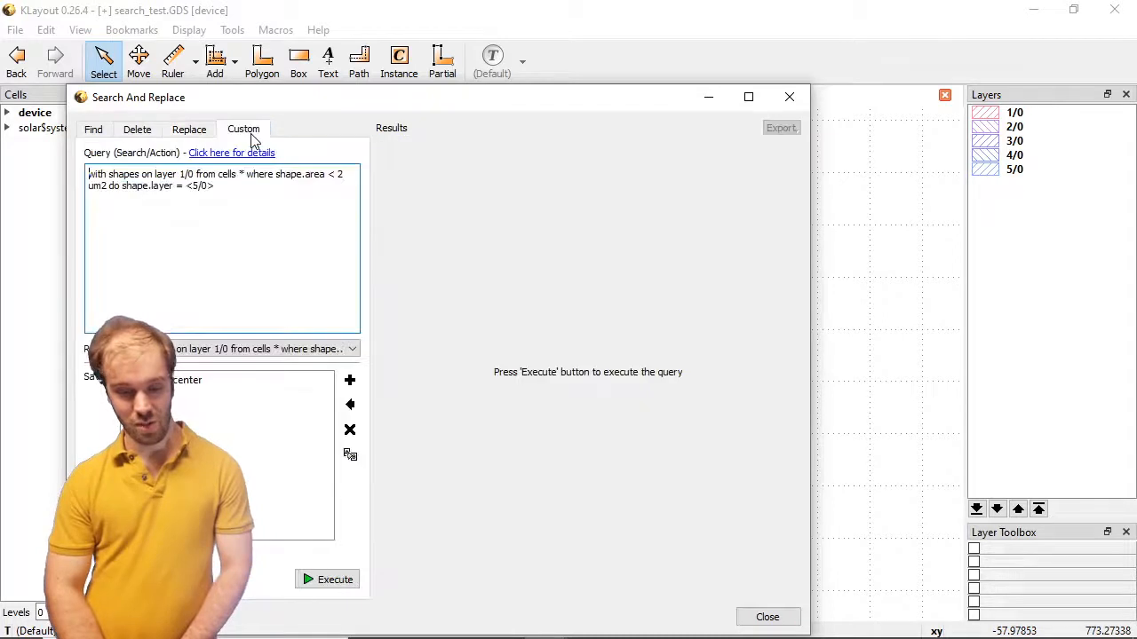
pyautogui.click(189, 130)
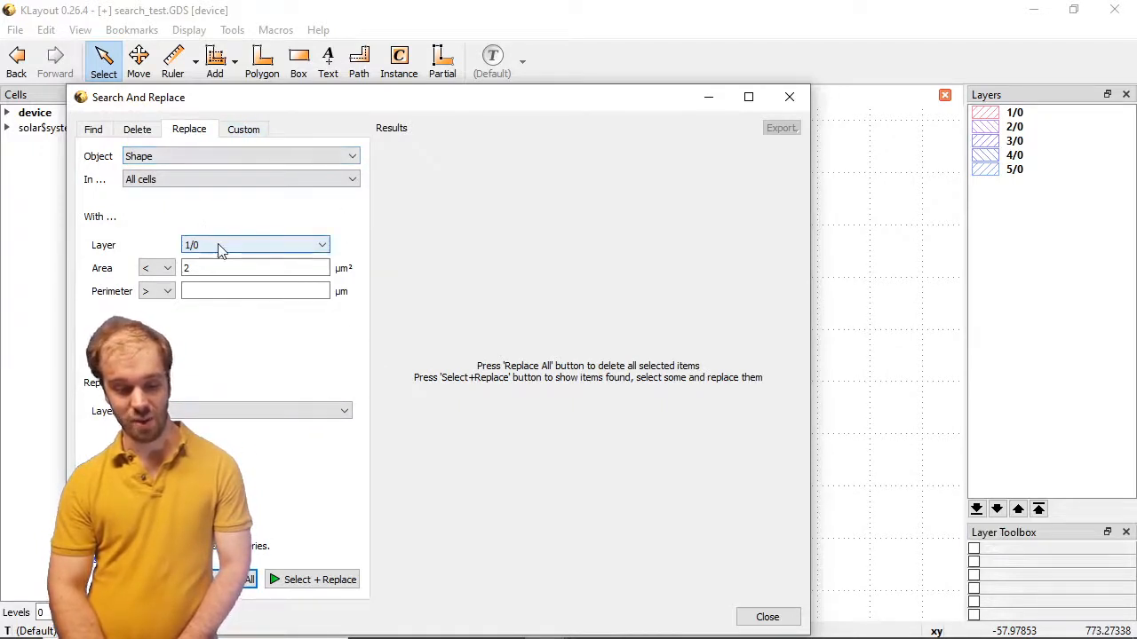
pyautogui.click(252, 131)
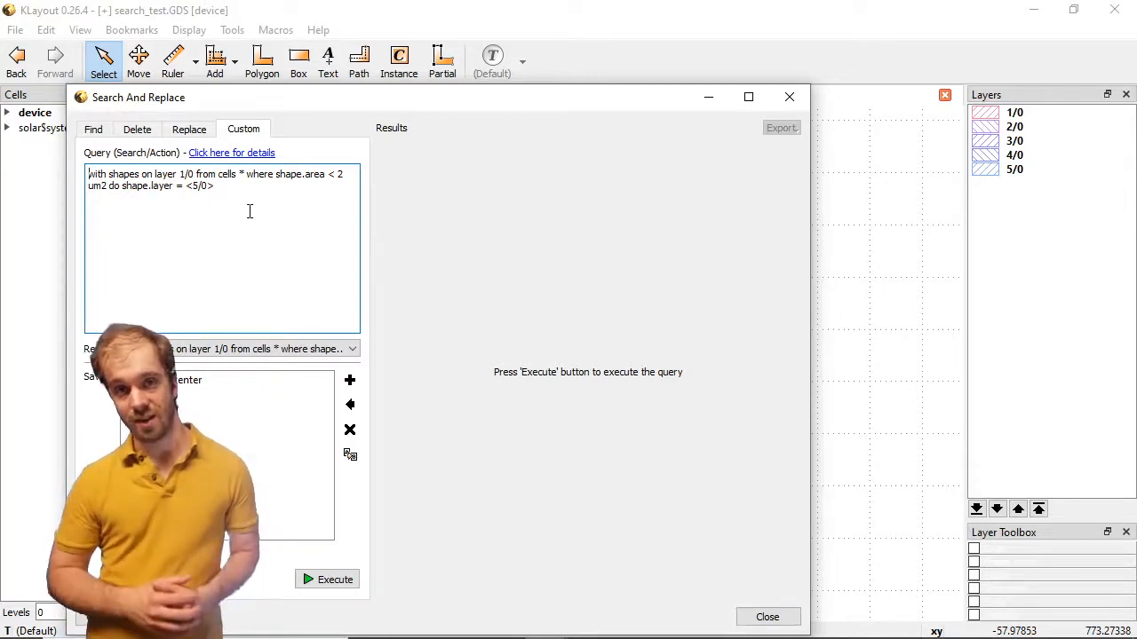
# Split the custom query into separate lines starting at 'shapes', 'cells', 'where' and 'do'.
pyautogui.click(109, 175)
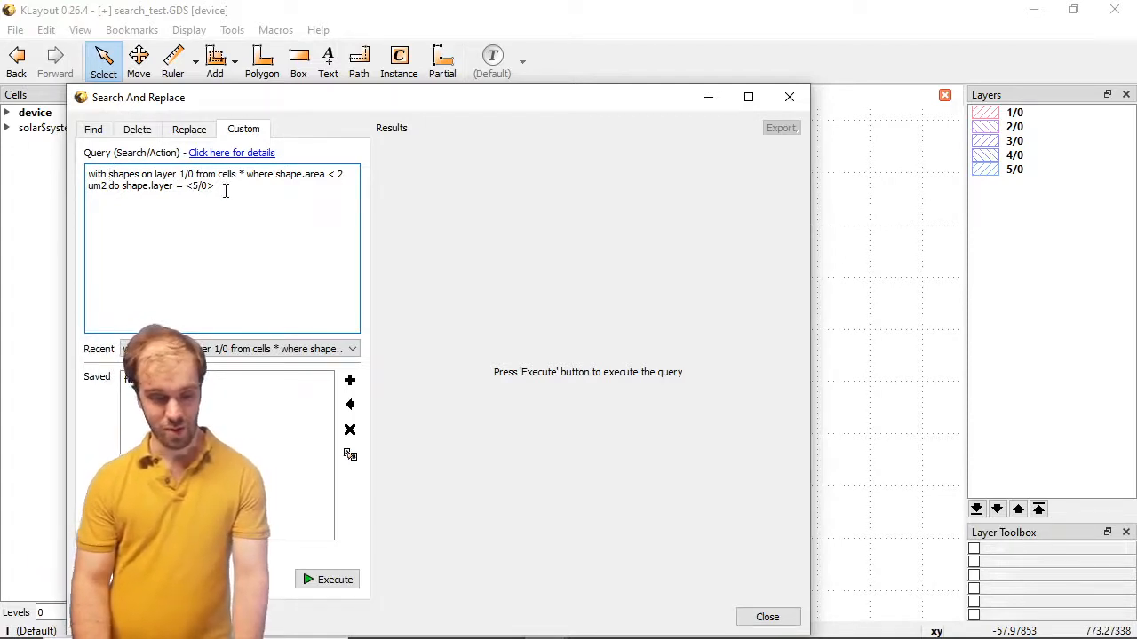
pyautogui.press('Return')
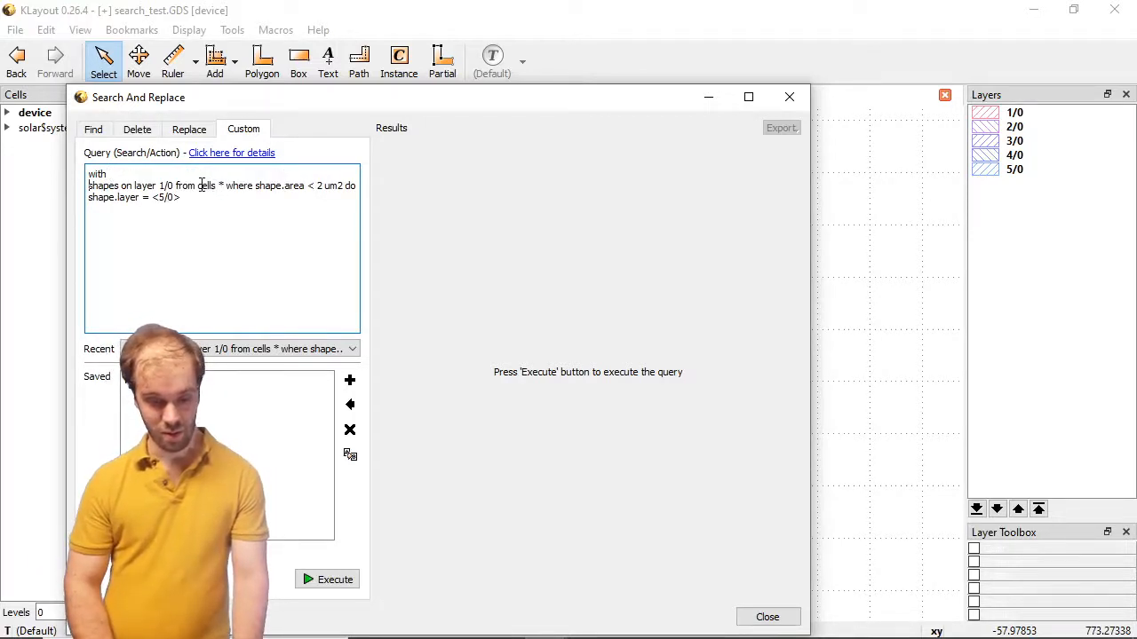
pyautogui.click(201, 186)
pyautogui.press('Return')
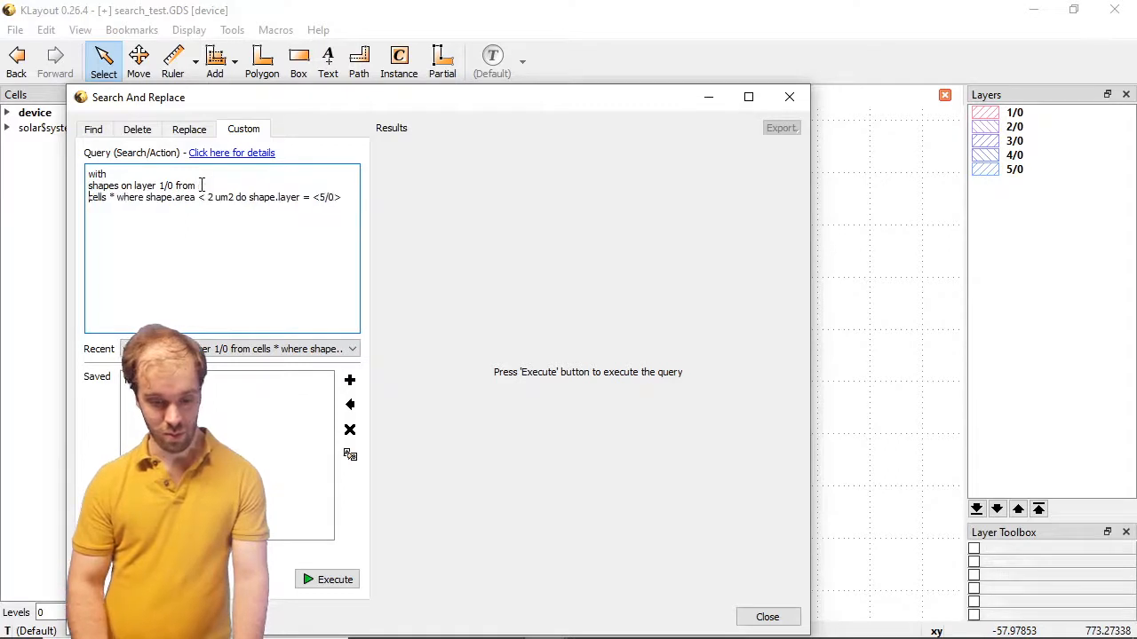
pyautogui.click(118, 197)
pyautogui.press('Return')
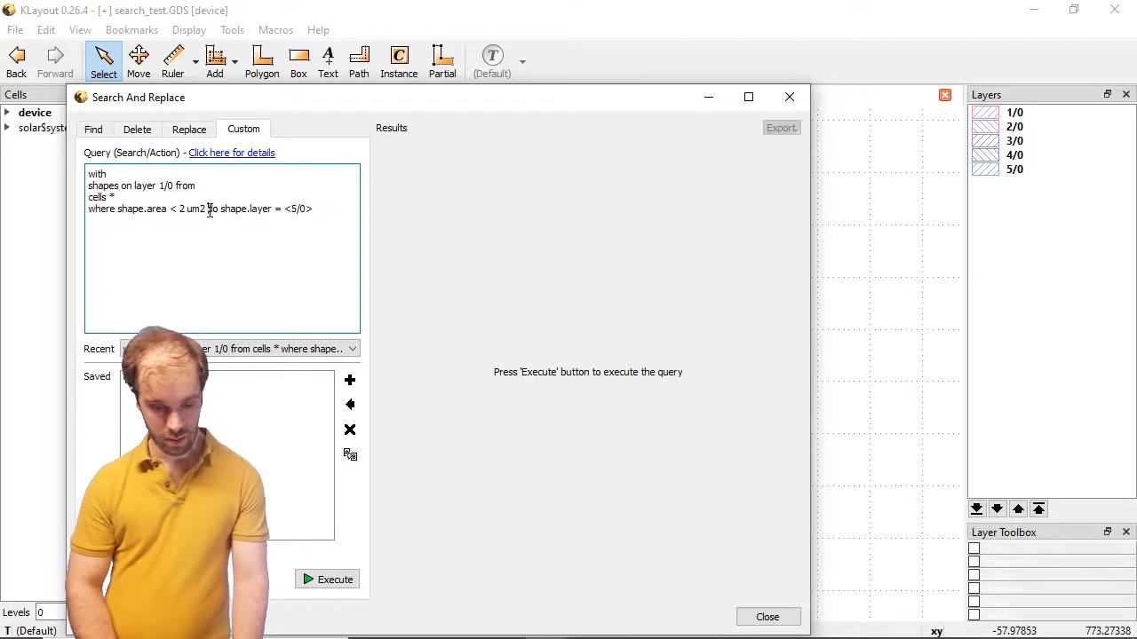
pyautogui.click(209, 209)
pyautogui.press('Return')
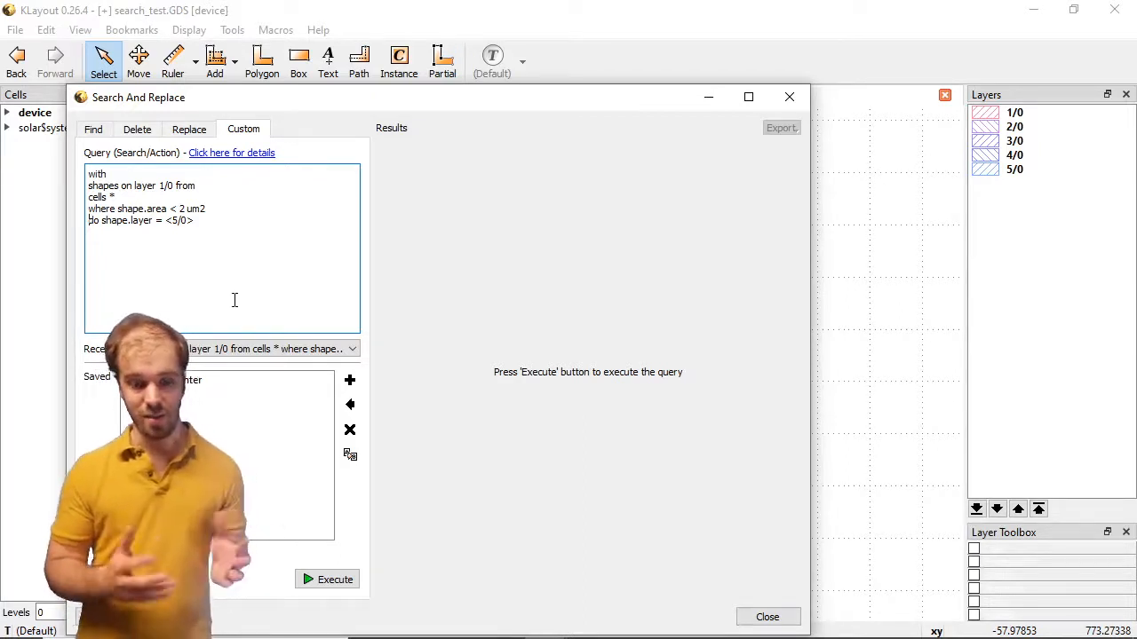
# Examine the query's parts one by one: the cells, shapes and where lines, and the 'with' and 'do' keywords.
pyautogui.moveTo(88, 197); pyautogui.dragTo(138, 197)
pyautogui.click(138, 197)
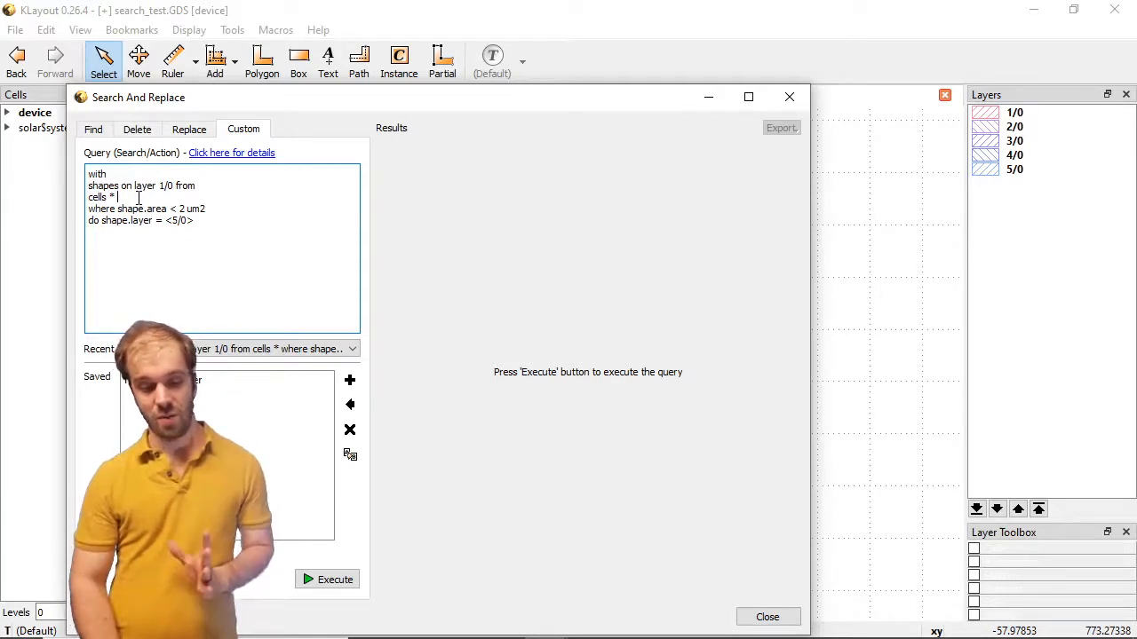
pyautogui.moveTo(88, 186); pyautogui.dragTo(150, 188)
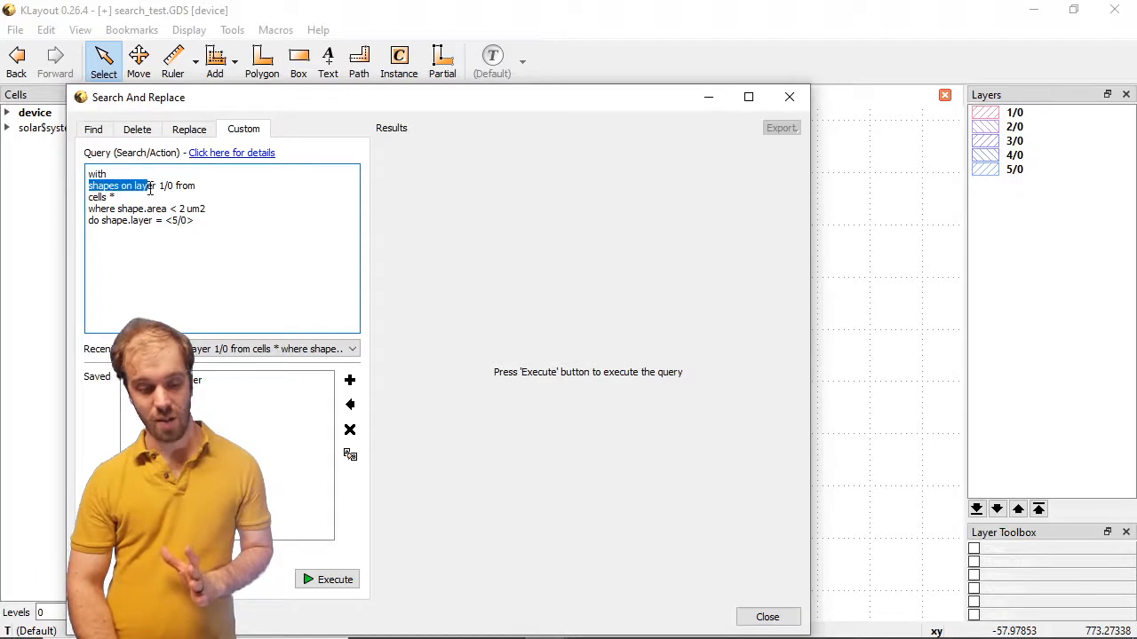
pyautogui.moveTo(89, 209); pyautogui.dragTo(134, 214)
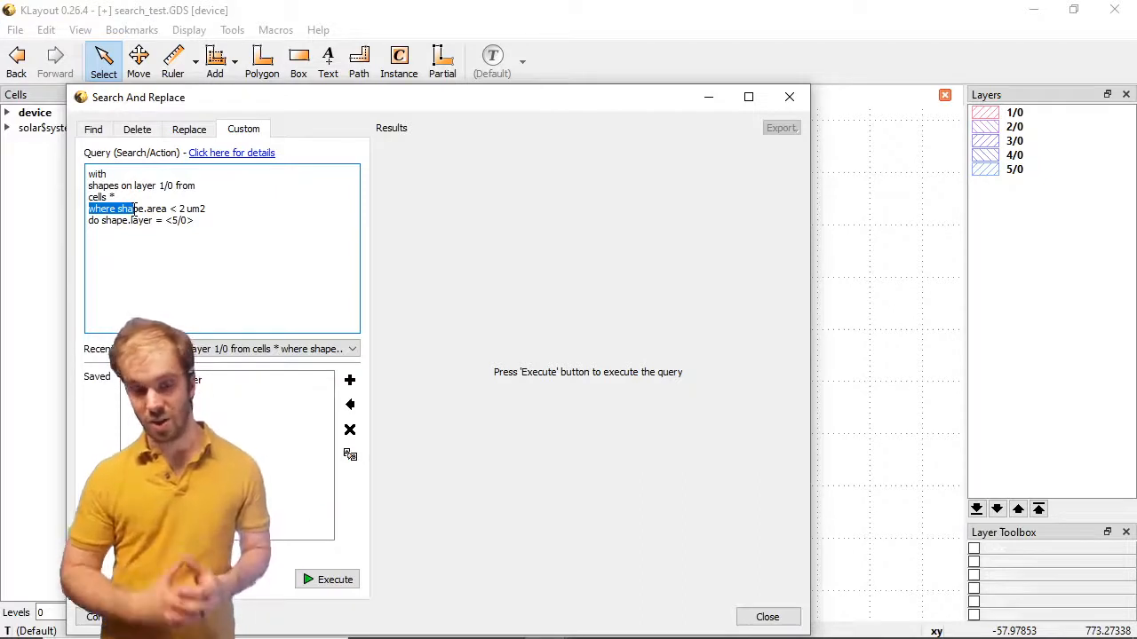
pyautogui.moveTo(88, 174); pyautogui.dragTo(135, 171)
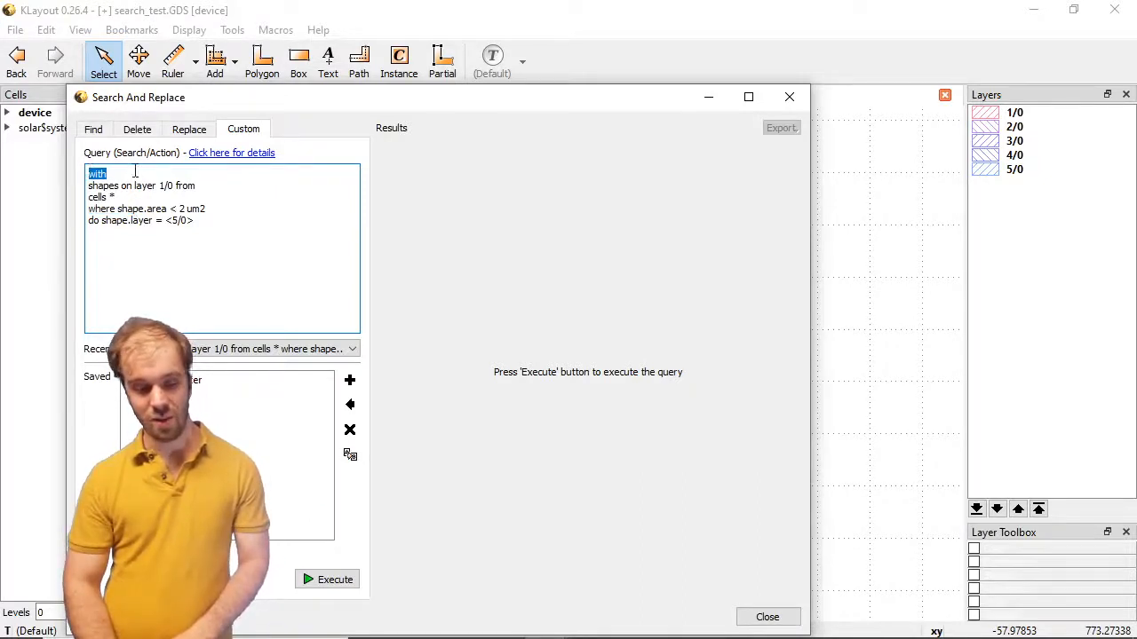
pyautogui.doubleClick(93, 221)
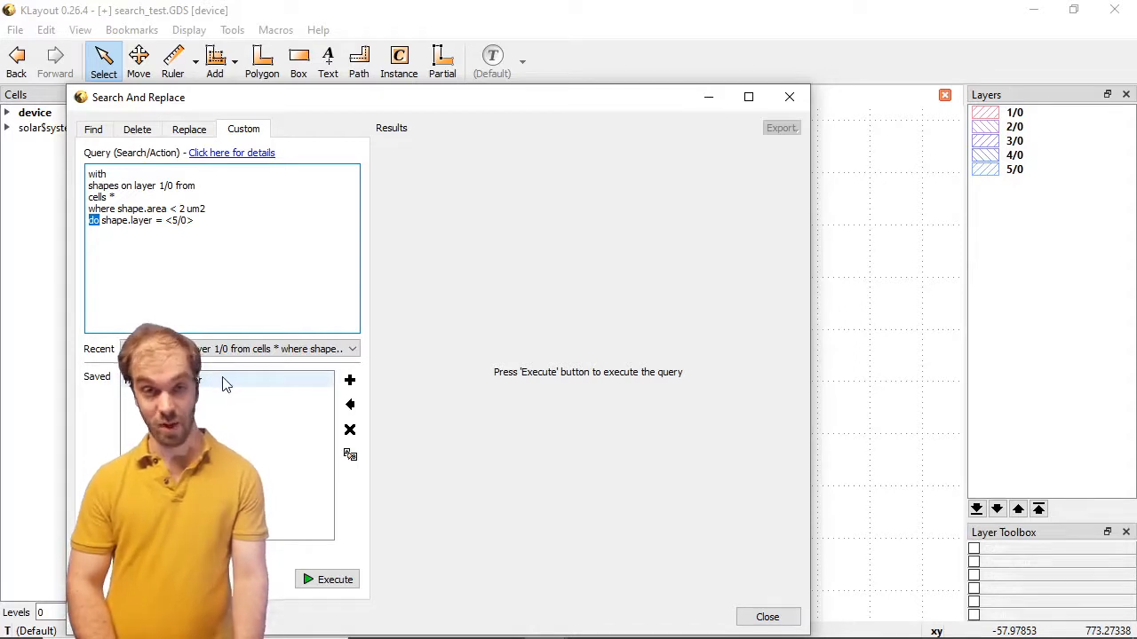
# Save the current custom query under the description "replace small with layer 5" and select it among the saved queries.
pyautogui.click(255, 223)
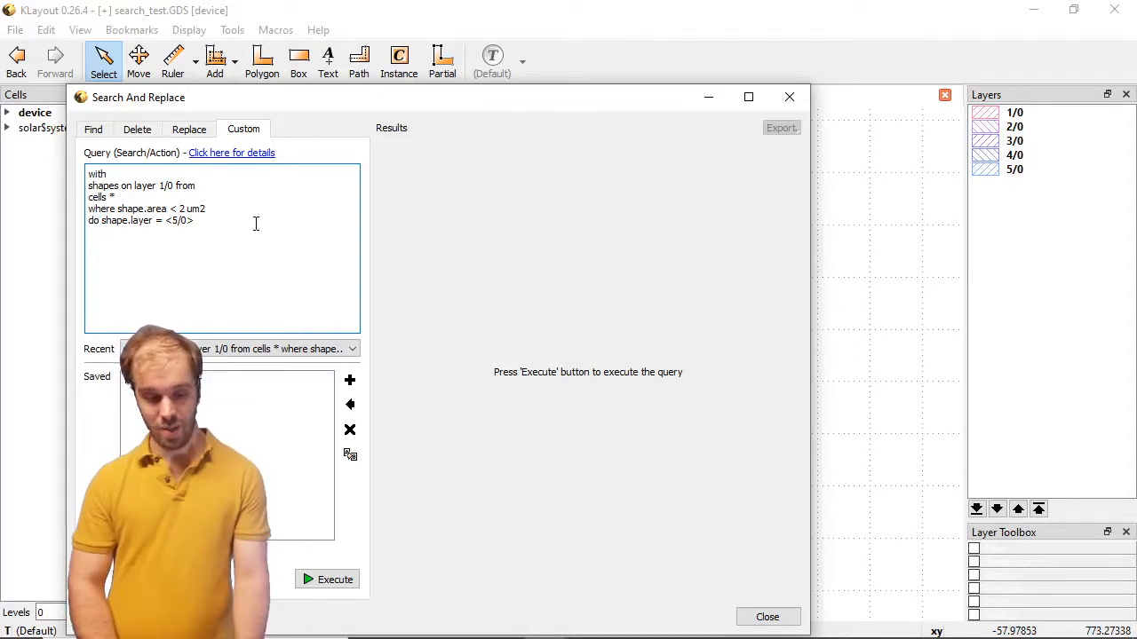
pyautogui.click(351, 385)
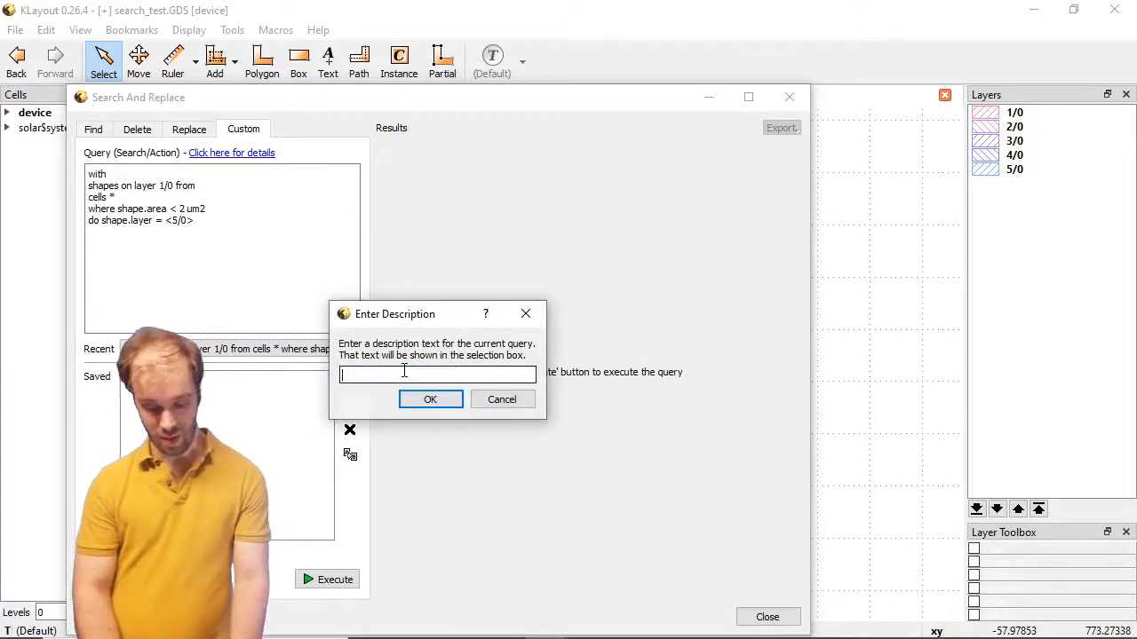
pyautogui.write('replac')
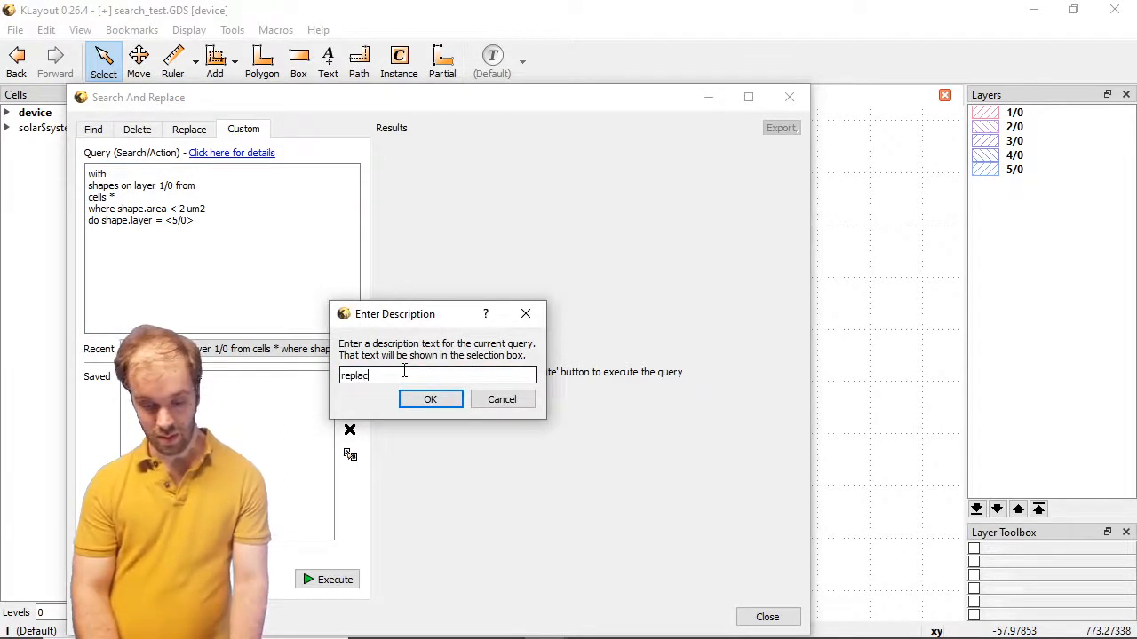
pyautogui.write('e small with ')
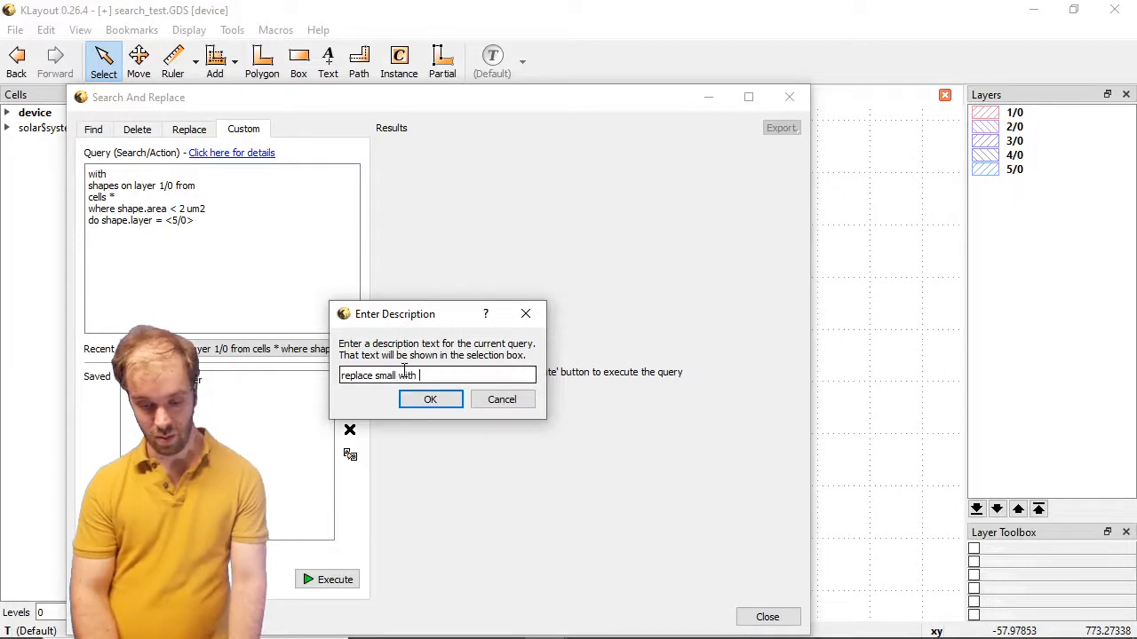
pyautogui.write('layer 5')
pyautogui.press('Return')
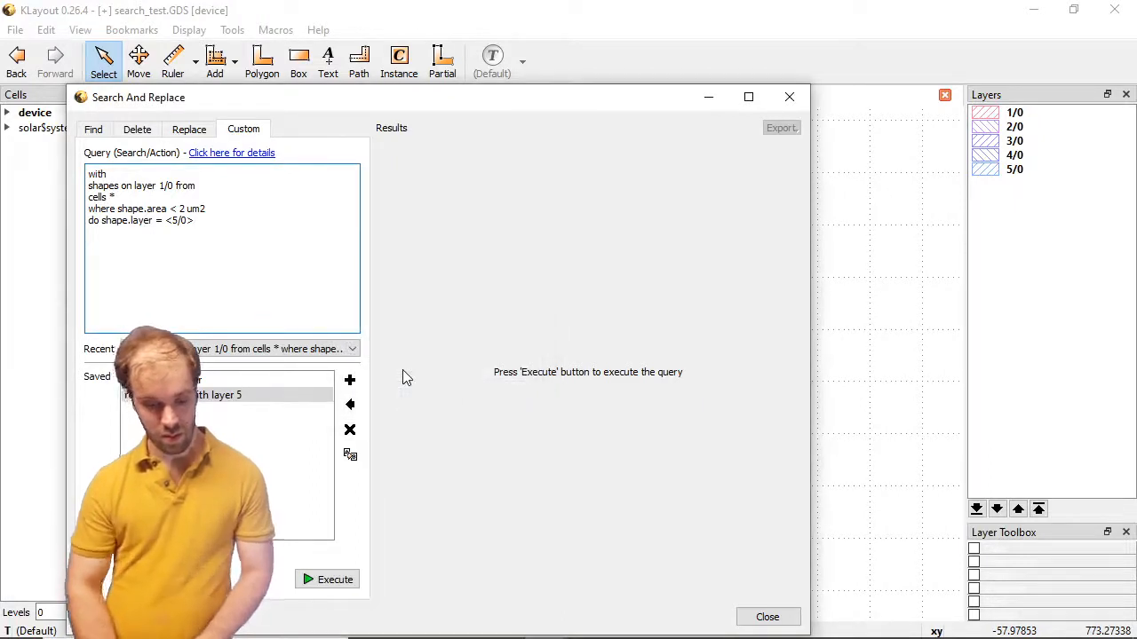
pyautogui.click(287, 395)
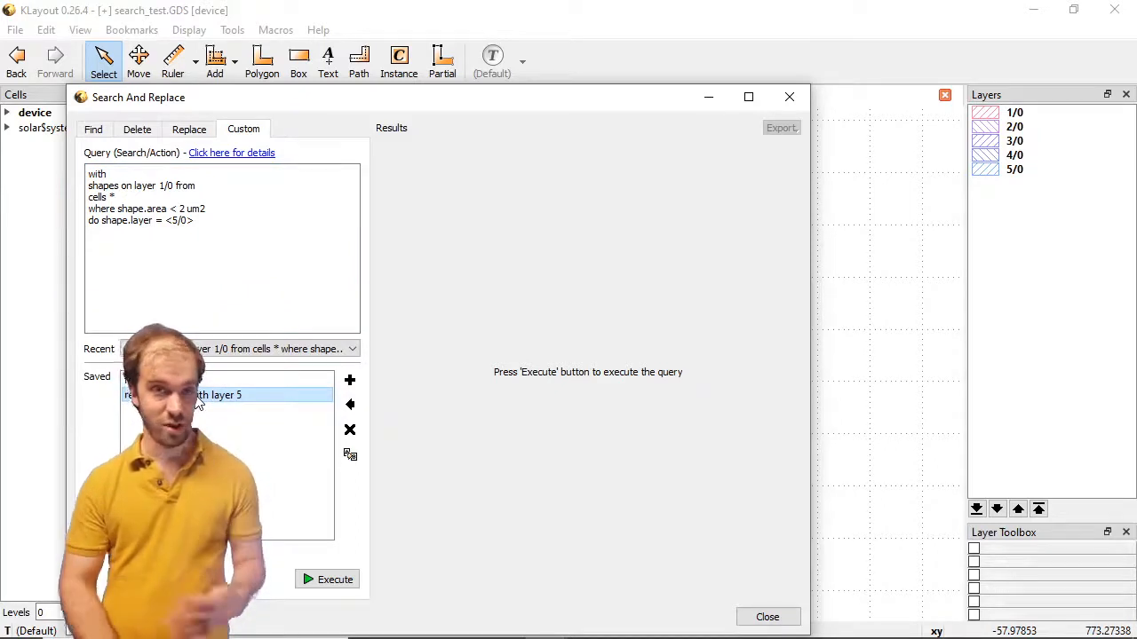
# Remove the 'with', 'shapes', 'where' and 'do' lines so the query reads 'cells *', and execute it.
pyautogui.click(204, 186)
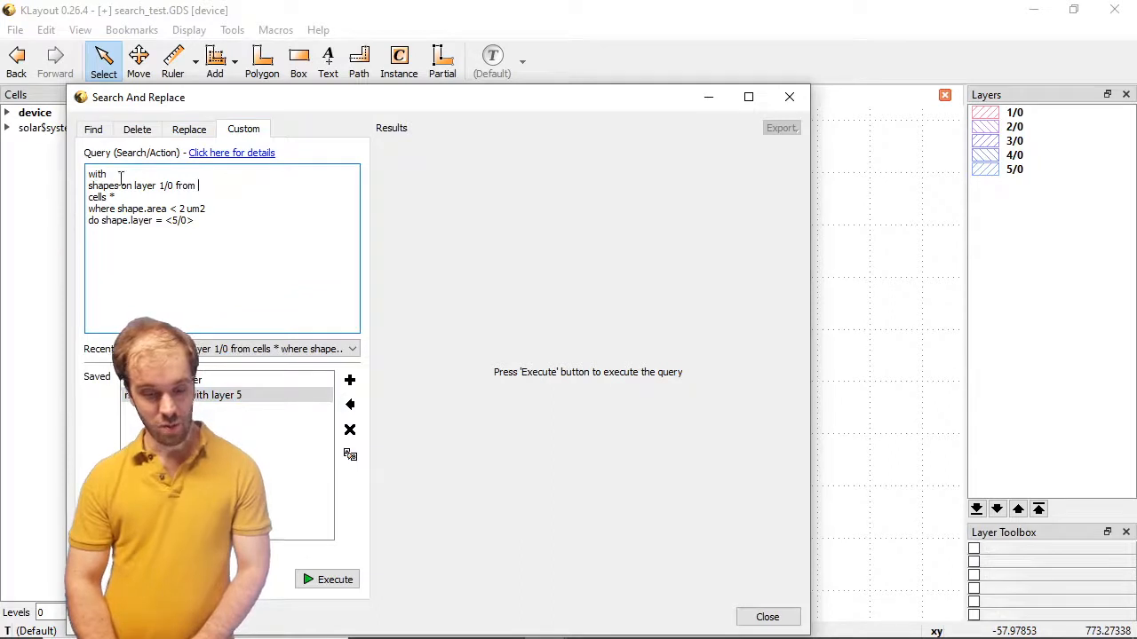
pyautogui.moveTo(205, 191); pyautogui.dragTo(81, 181)
pyautogui.press('BackSpace')
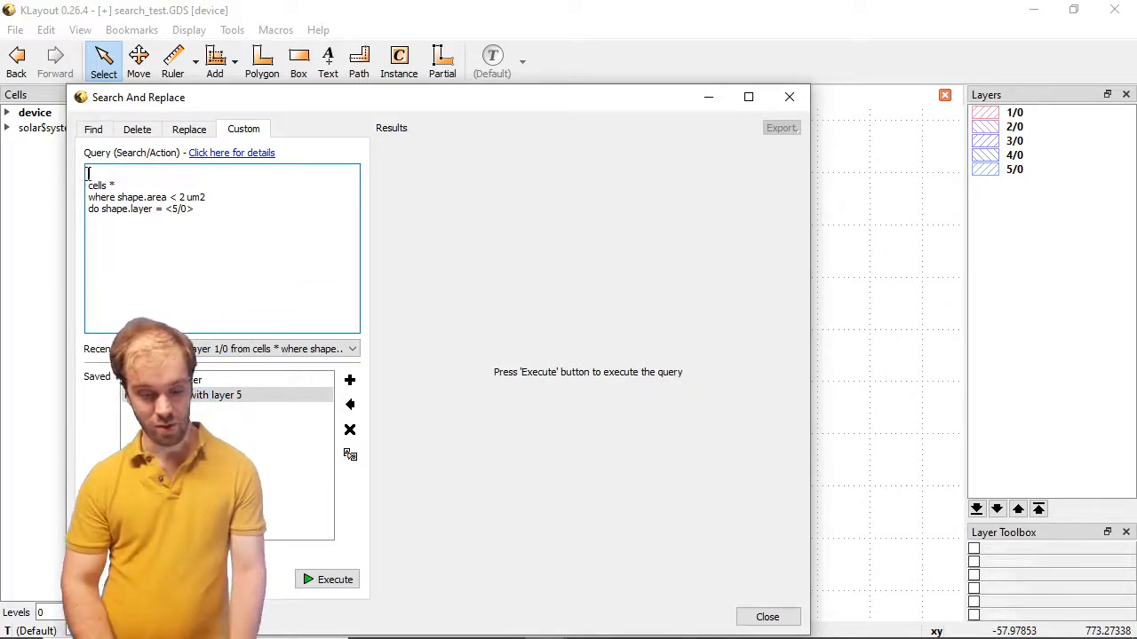
pyautogui.press('Delete')
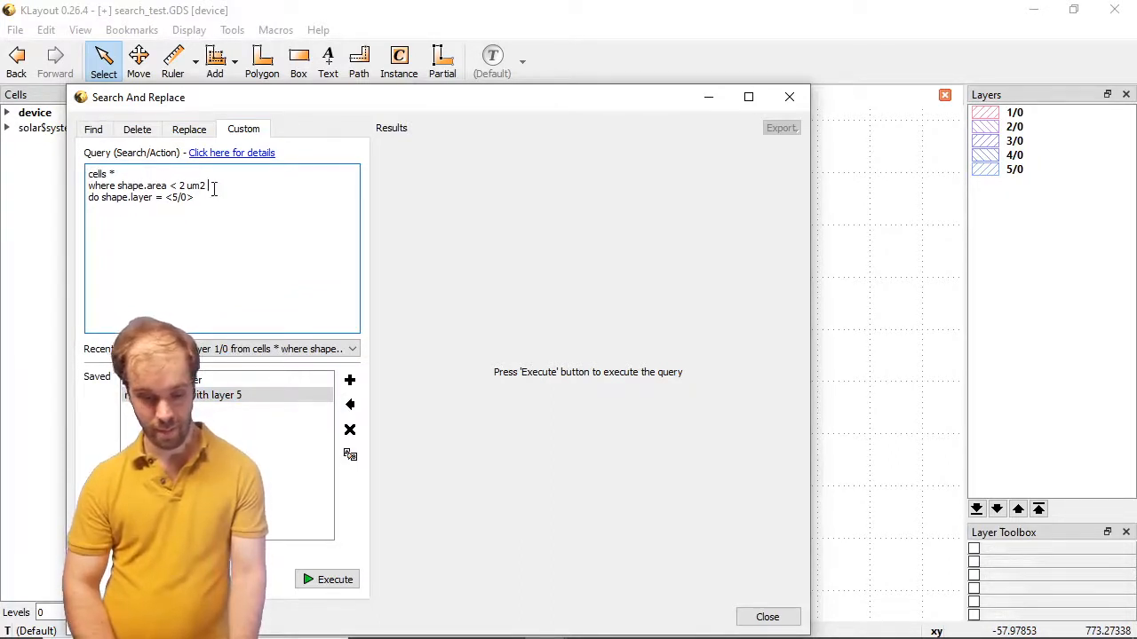
pyautogui.moveTo(206, 197); pyautogui.dragTo(61, 200)
pyautogui.press('BackSpace')
pyautogui.press('BackSpace')
pyautogui.press('BackSpace')
pyautogui.press('BackSpace')
pyautogui.press('BackSpace')
pyautogui.press('BackSpace')
pyautogui.press('BackSpace')
pyautogui.press('BackSpace')
pyautogui.press('BackSpace')
pyautogui.press('BackSpace')
pyautogui.press('BackSpace')
pyautogui.press('BackSpace')
pyautogui.press('BackSpace')
pyautogui.press('BackSpace')
pyautogui.press('BackSpace')
pyautogui.press('BackSpace')
pyautogui.press('BackSpace')
pyautogui.press('BackSpace')
pyautogui.press('BackSpace')
pyautogui.press('BackSpace')
pyautogui.press('BackSpace')
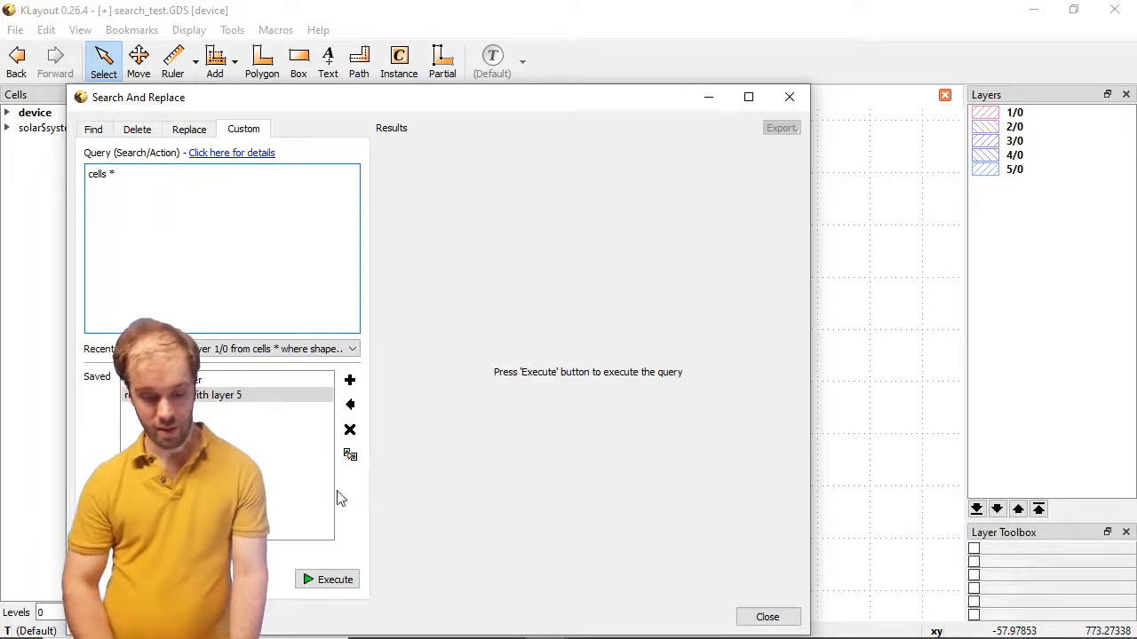
pyautogui.click(318, 586)
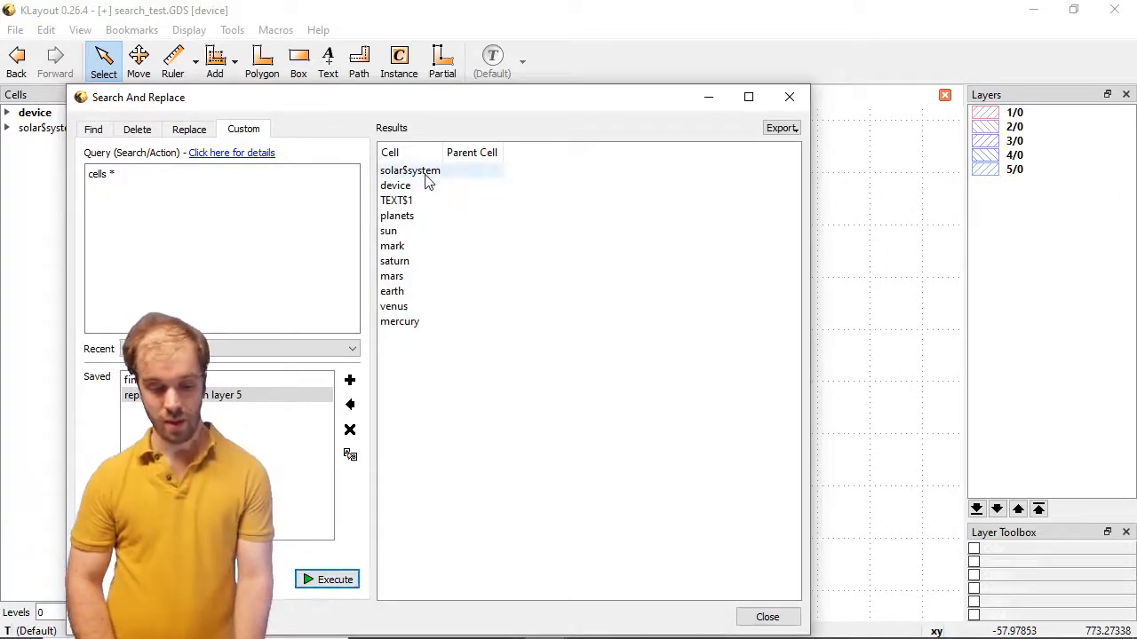
# Expand device, solar$system and planets in the cell tree and compare the hierarchy with the query results.
pyautogui.moveTo(364, 103); pyautogui.dragTo(490, 82)
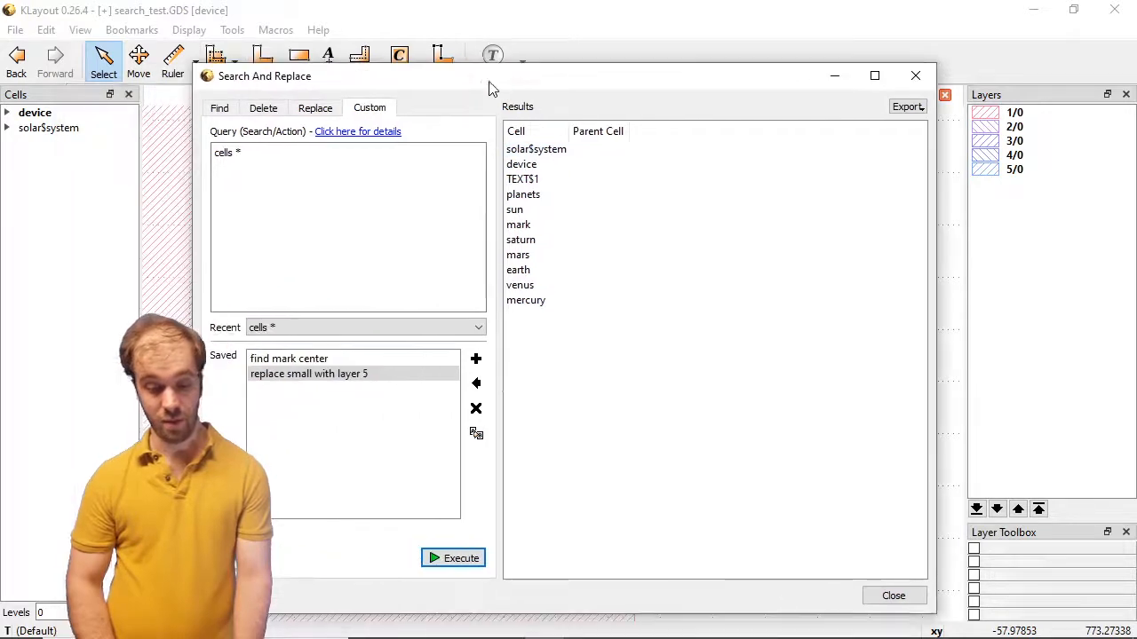
pyautogui.click(8, 114)
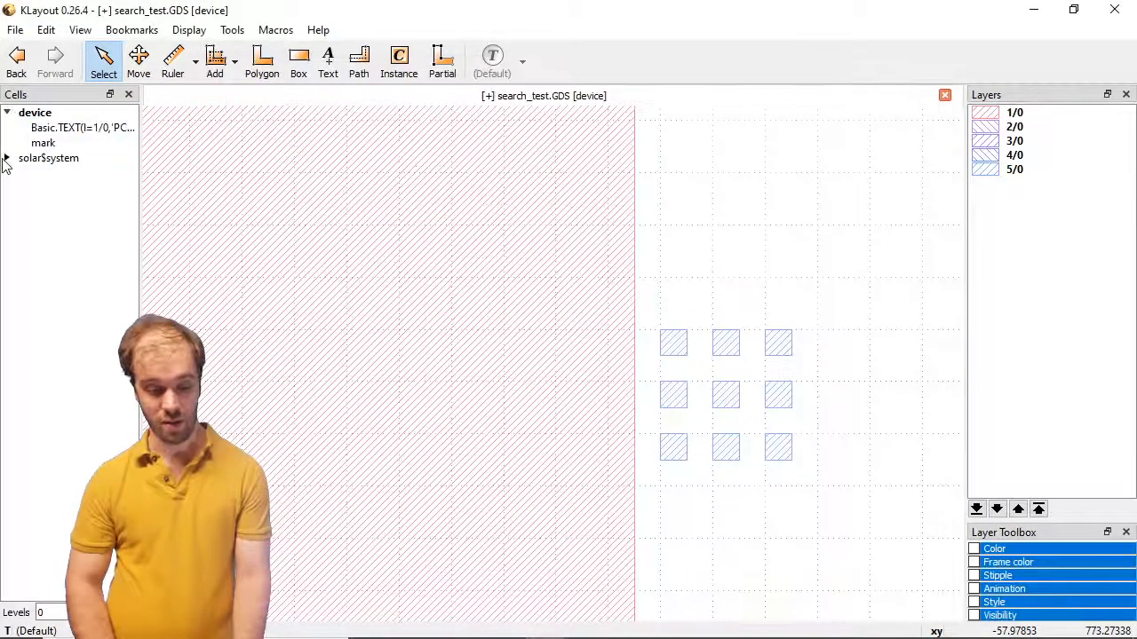
pyautogui.click(7, 158)
pyautogui.click(19, 173)
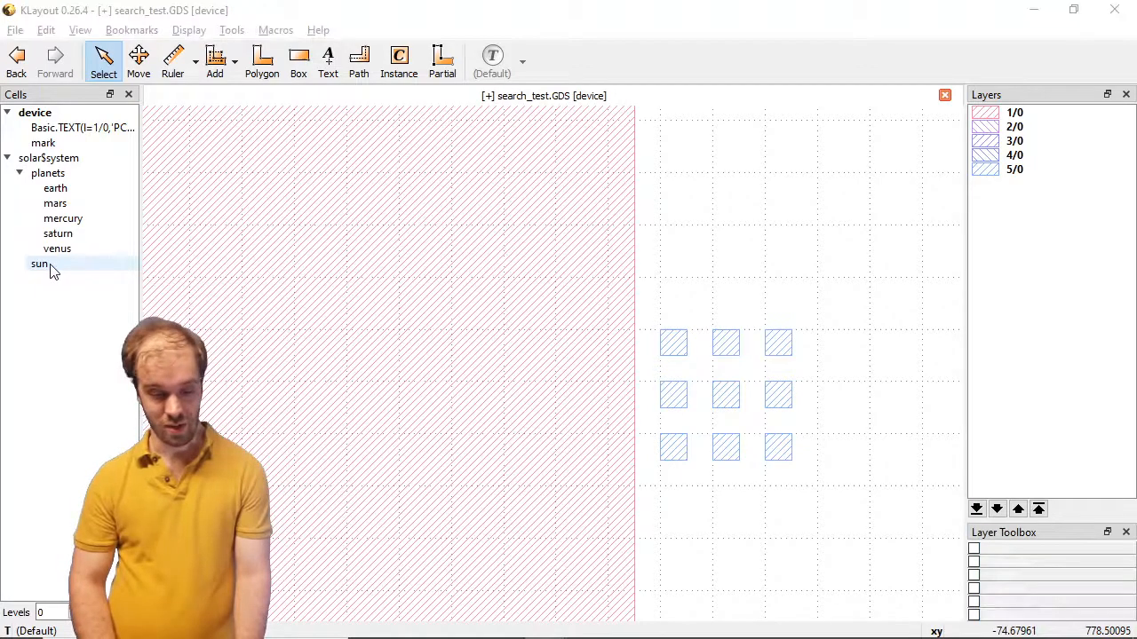
pyautogui.hotkey('alt', 'Tab')
pyautogui.moveTo(324, 89); pyautogui.dragTo(393, 78)
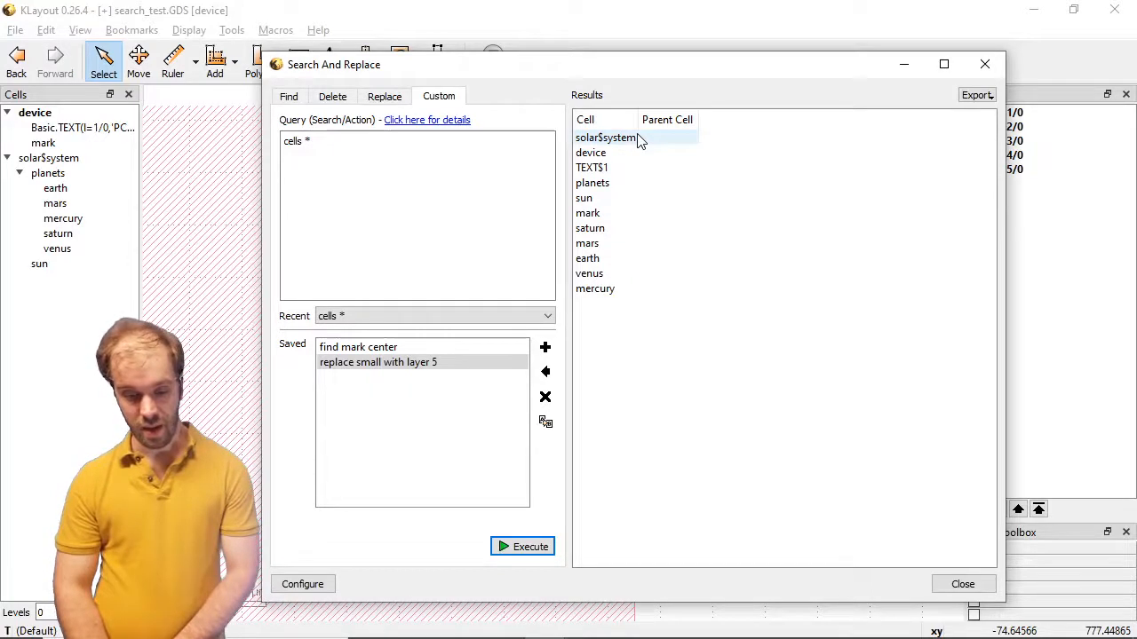
# Query the cells whose names start with m using 'cells m*' and those ending in s using 'cells *s'.
pyautogui.click(336, 148)
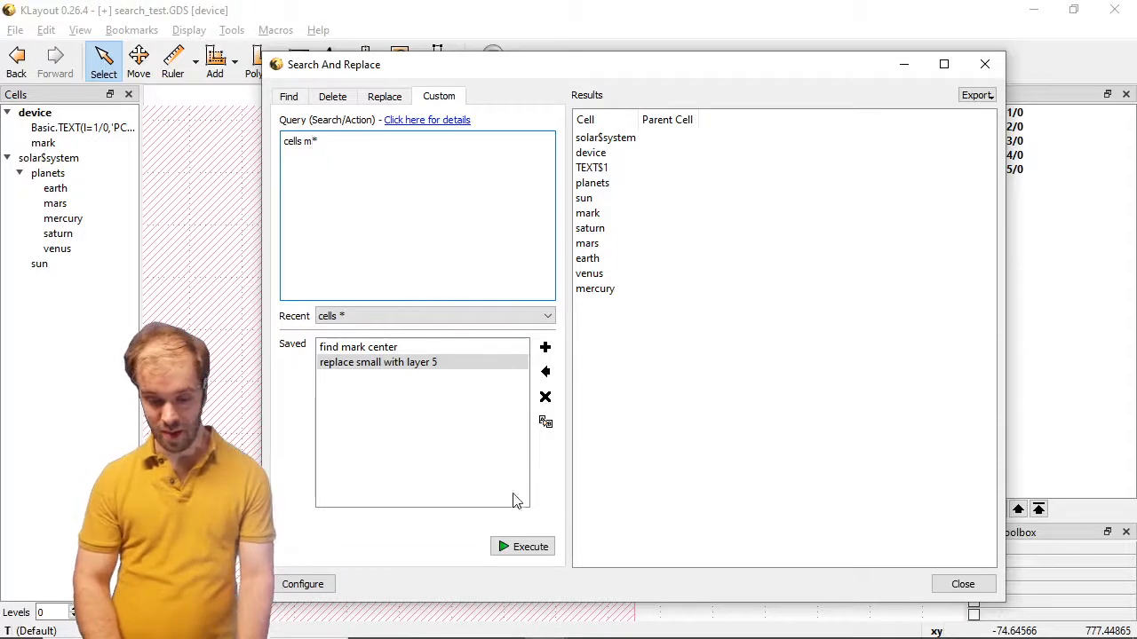
pyautogui.click(531, 548)
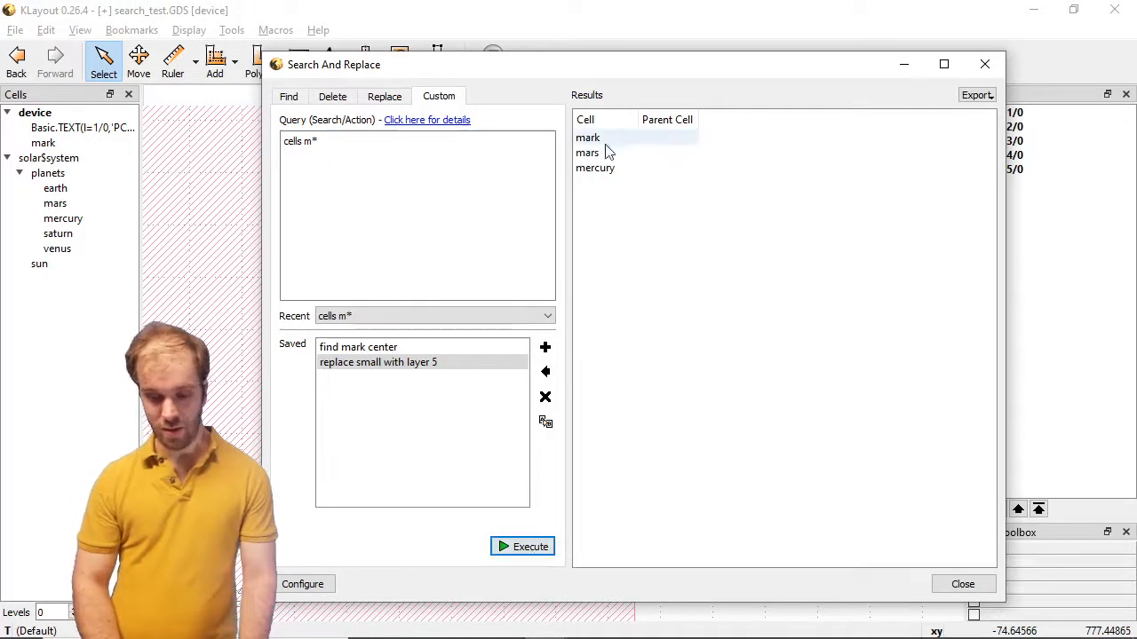
pyautogui.click(336, 141)
pyautogui.press('BackSpace')
pyautogui.press('BackSpace')
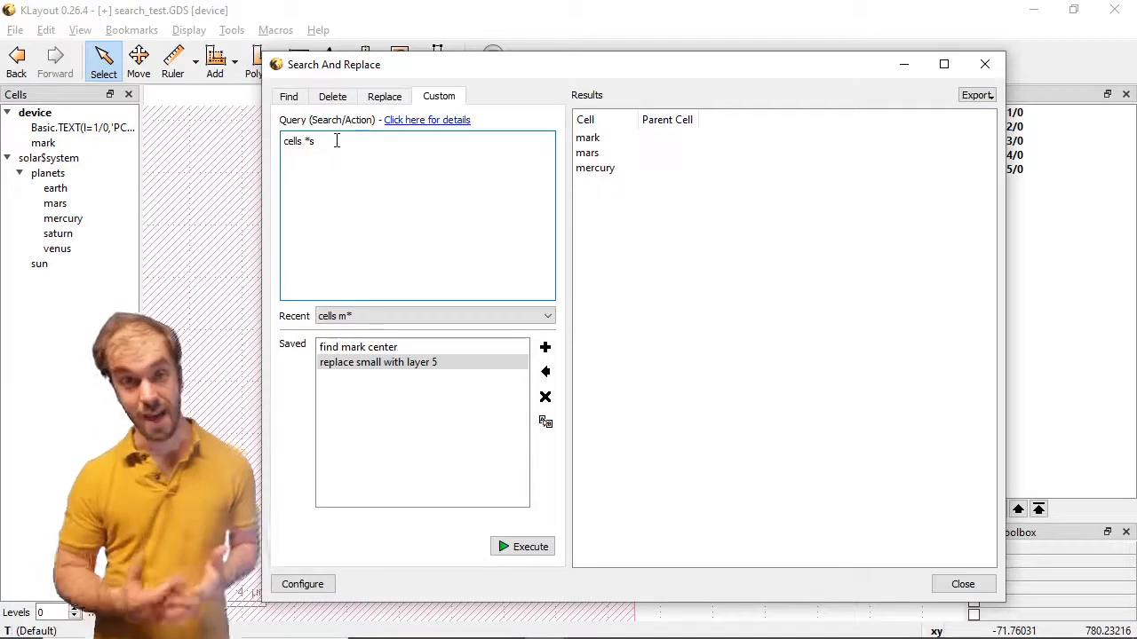
pyautogui.click(522, 546)
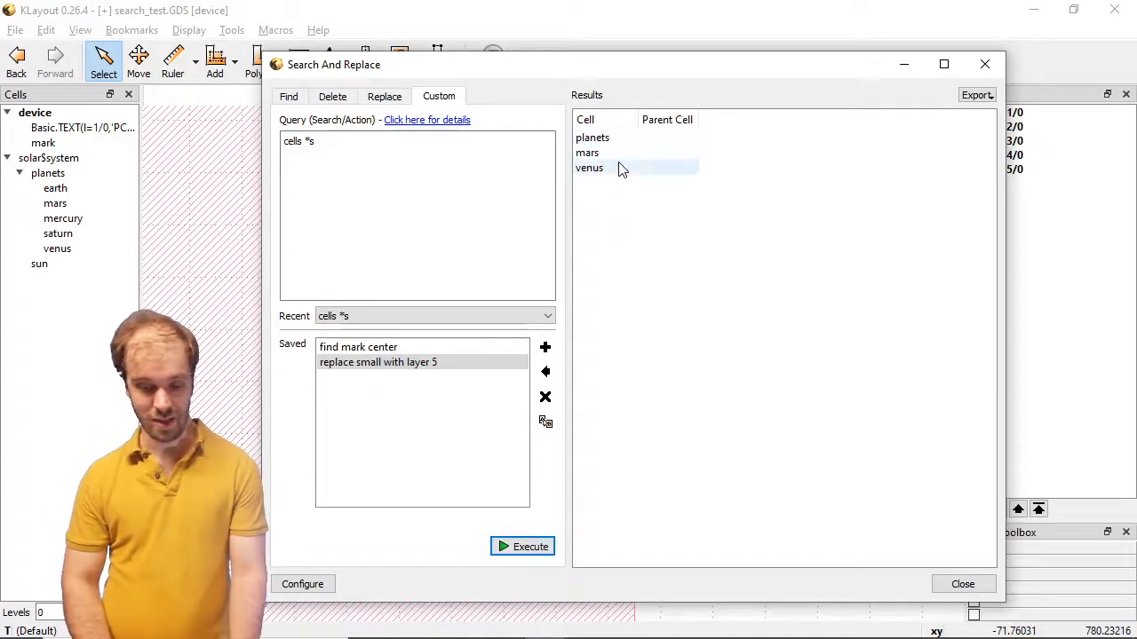
# Extend the query to 'cells *s*' and execute it to find cells with an s anywhere in their names.
pyautogui.click(334, 140)
pyautogui.write('*')
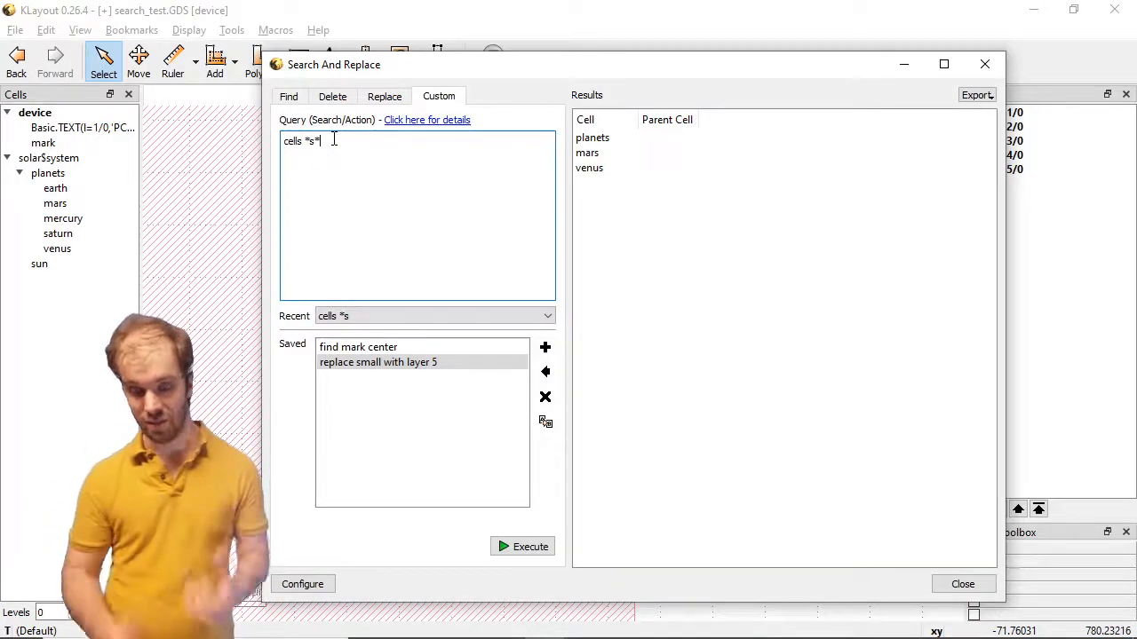
pyautogui.click(522, 547)
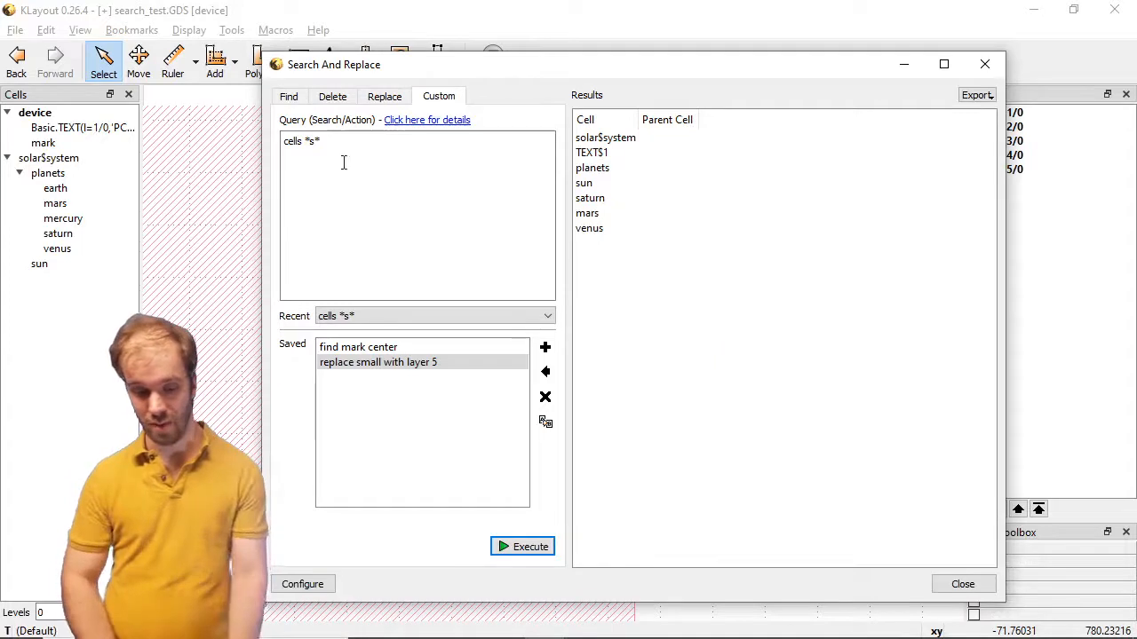
# Restrict the query to top cells as 'cells .*s*', collapse the cell tree to its top level, and execute the query.
pyautogui.click(305, 143)
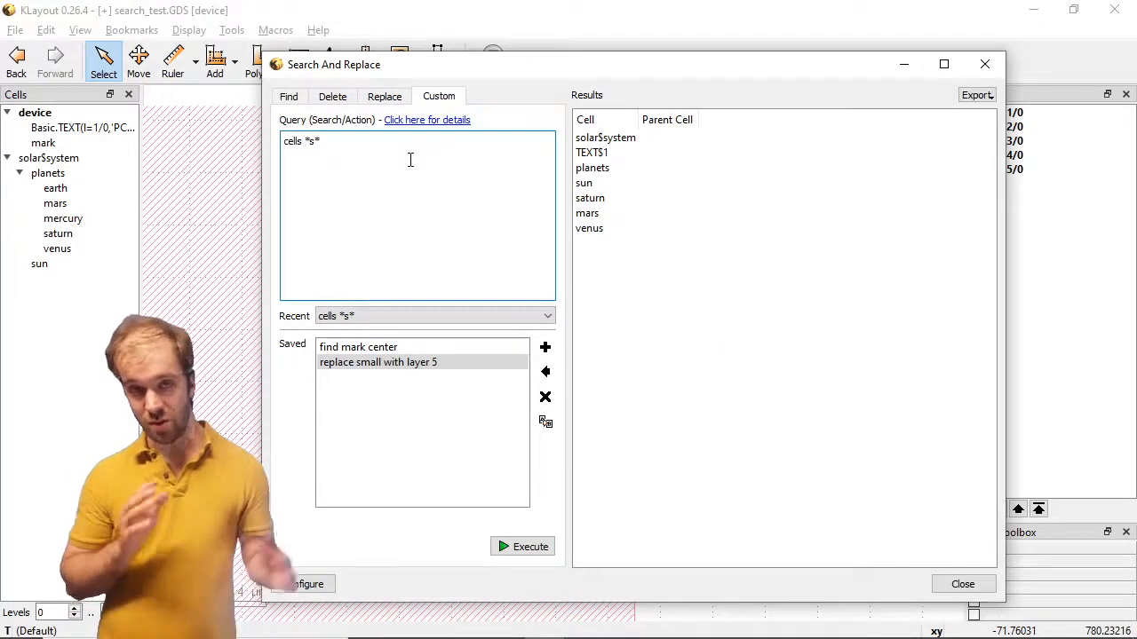
pyautogui.write('.')
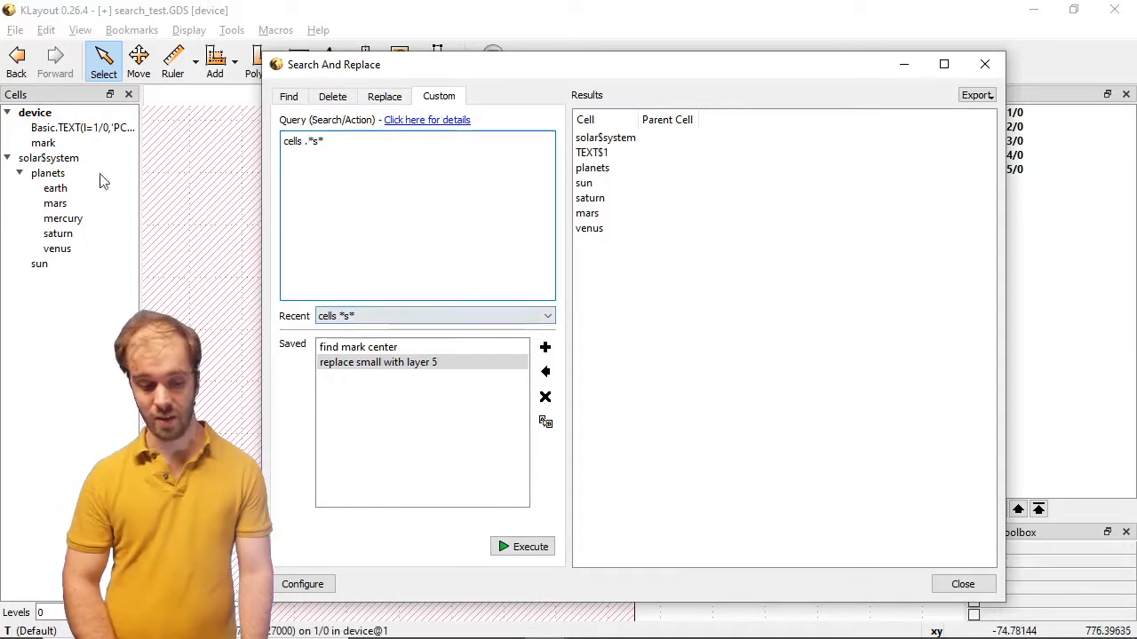
pyautogui.click(7, 157)
pyautogui.click(6, 113)
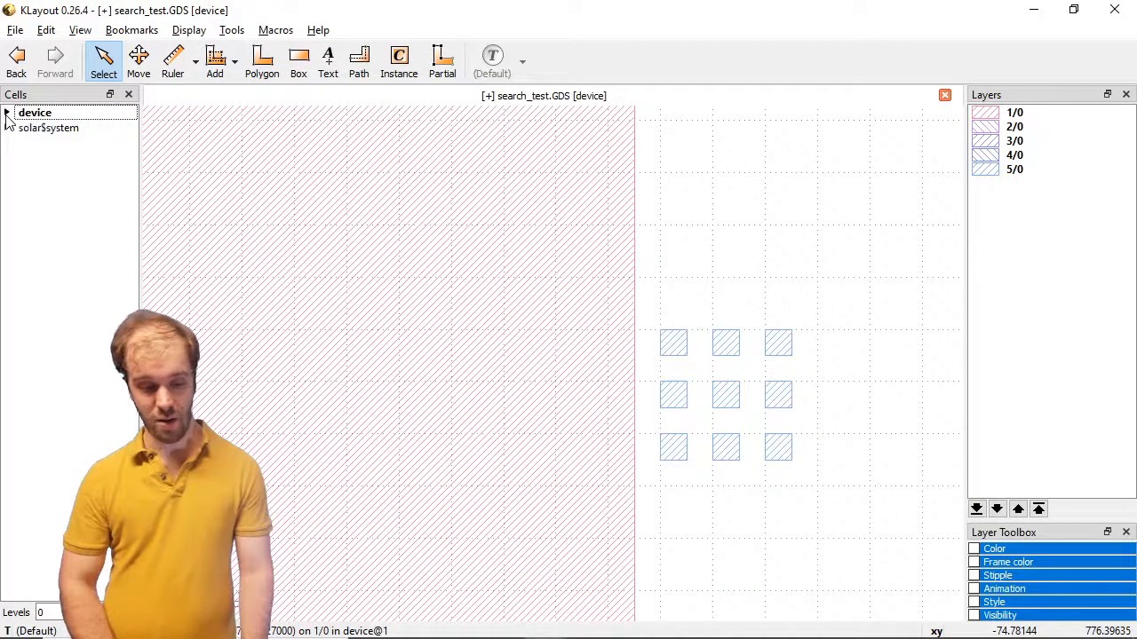
pyautogui.moveTo(452, 627)
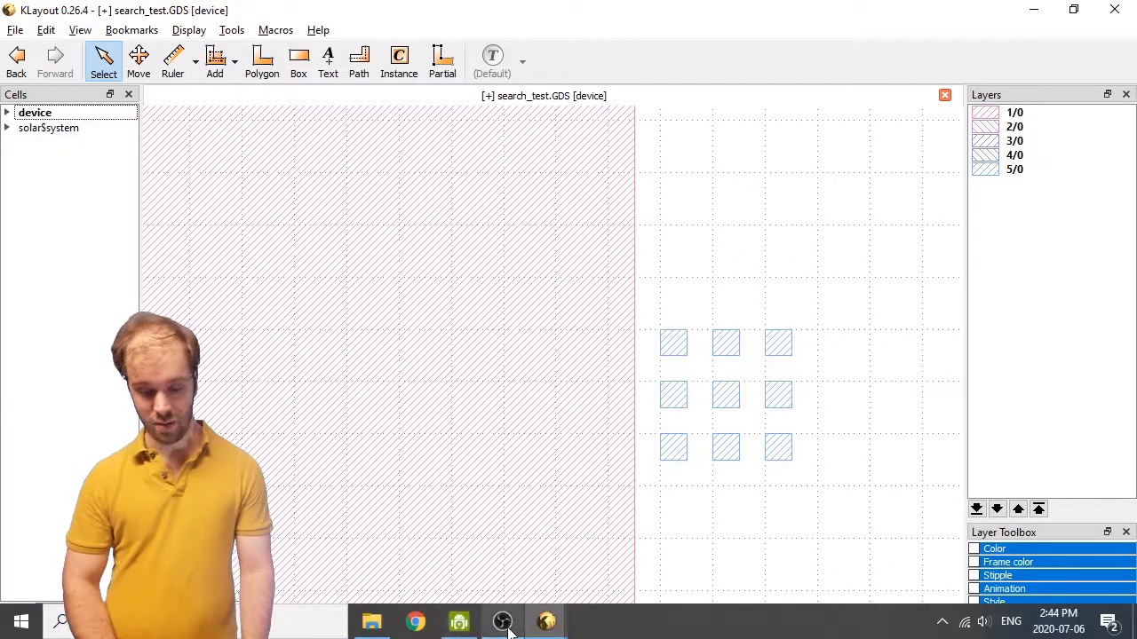
pyautogui.moveTo(546, 622)
pyautogui.click(672, 498)
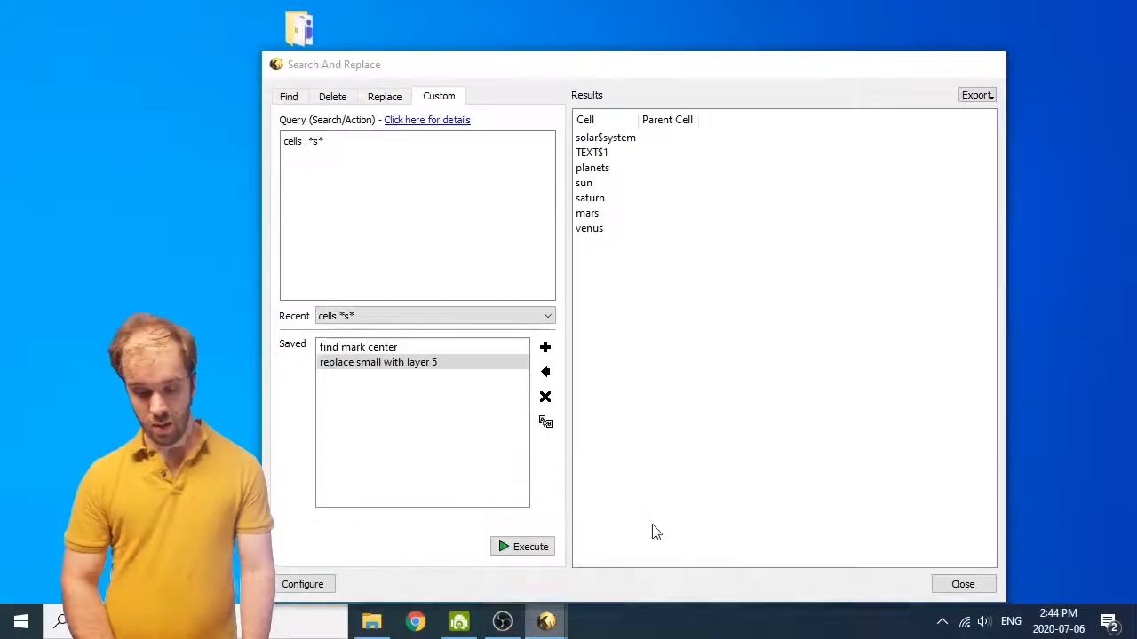
pyautogui.click(522, 546)
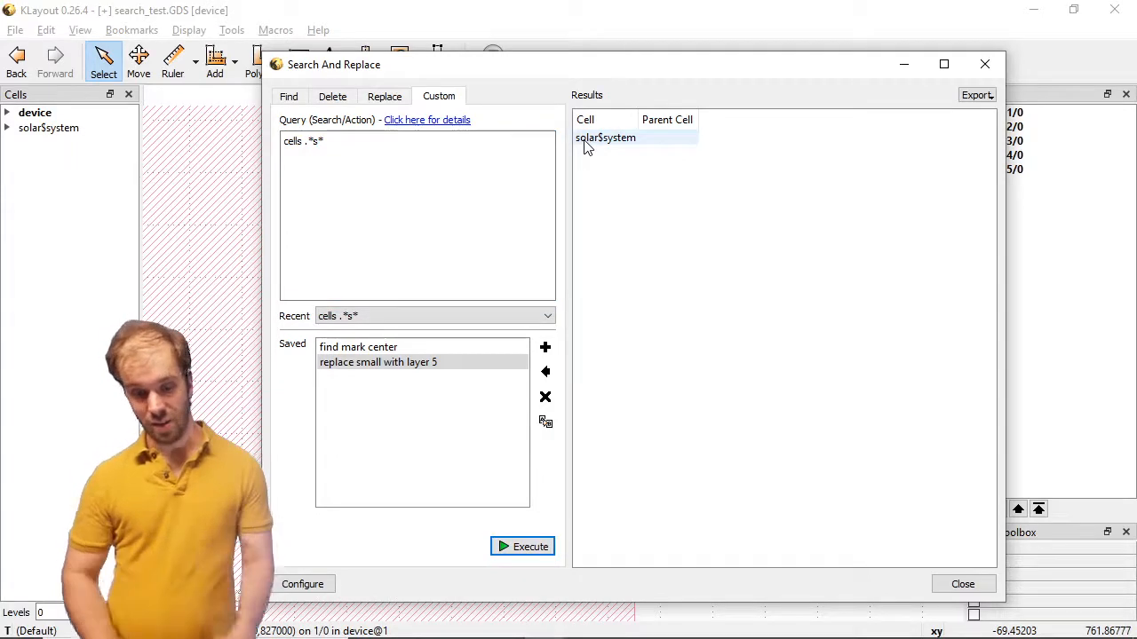
# Expand device and solar$system in the cell tree again to view their child cells, and return to the search dialog.
pyautogui.click(20, 118)
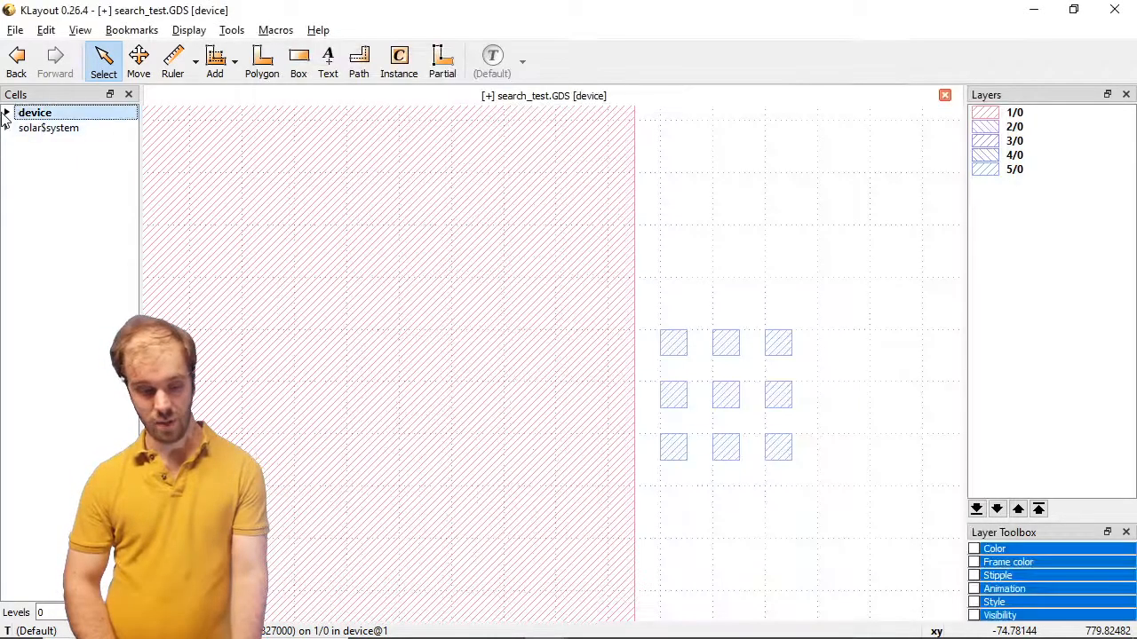
pyautogui.click(6, 113)
pyautogui.click(6, 158)
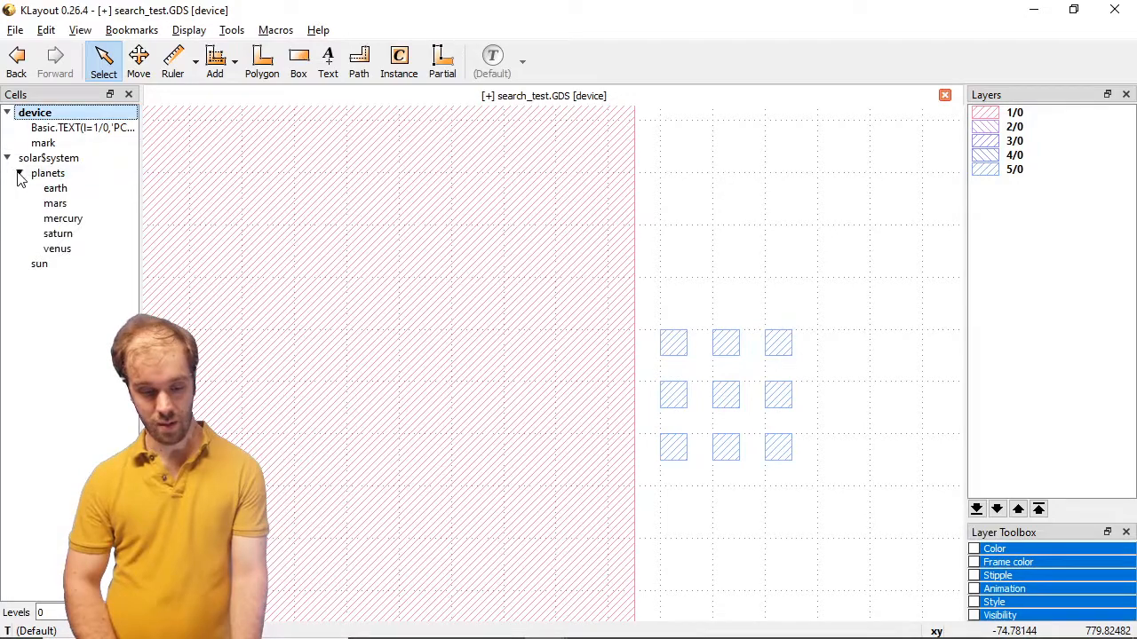
pyautogui.hotkey('alt', 'Tab')
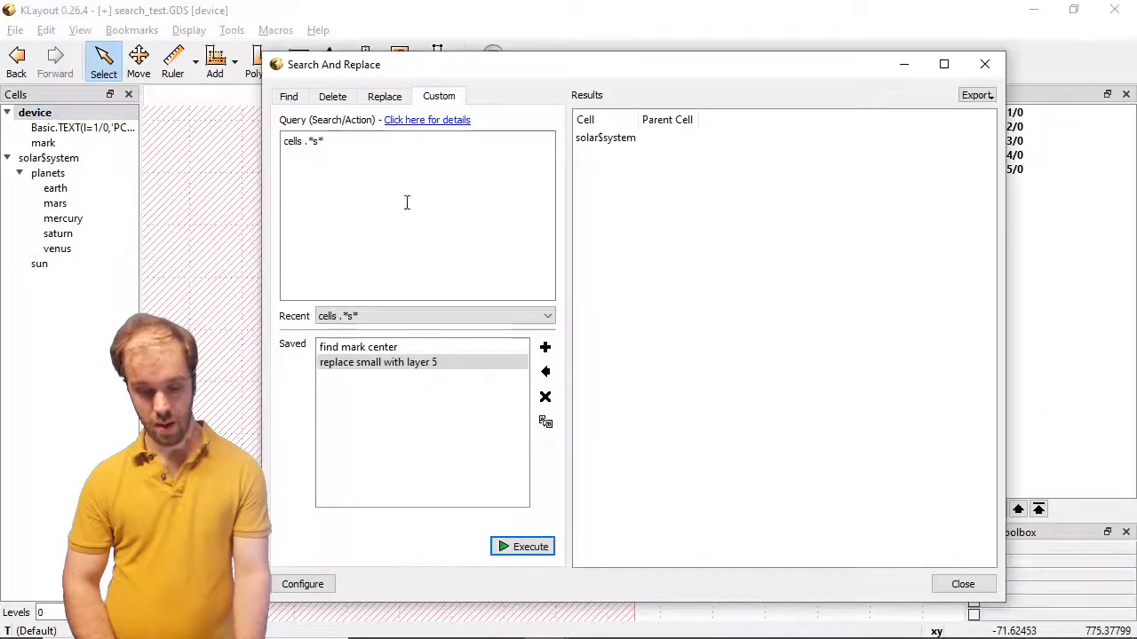
# Extend the query to 'cells .*s*.*' and execute it to find the direct children of matching top cells.
pyautogui.click(368, 144)
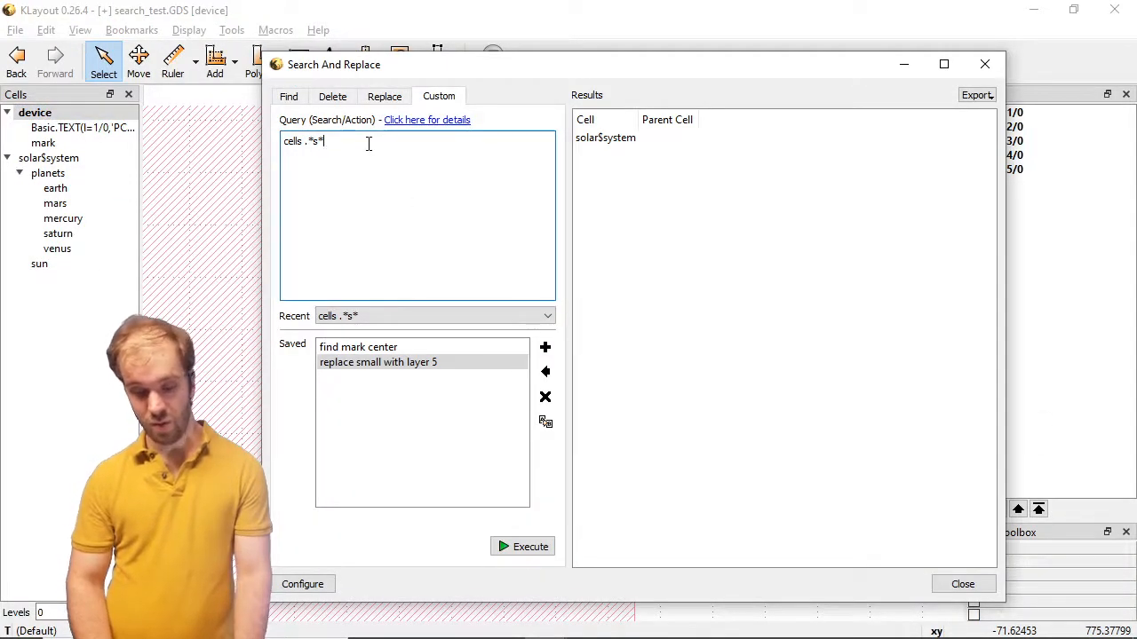
pyautogui.write('.*')
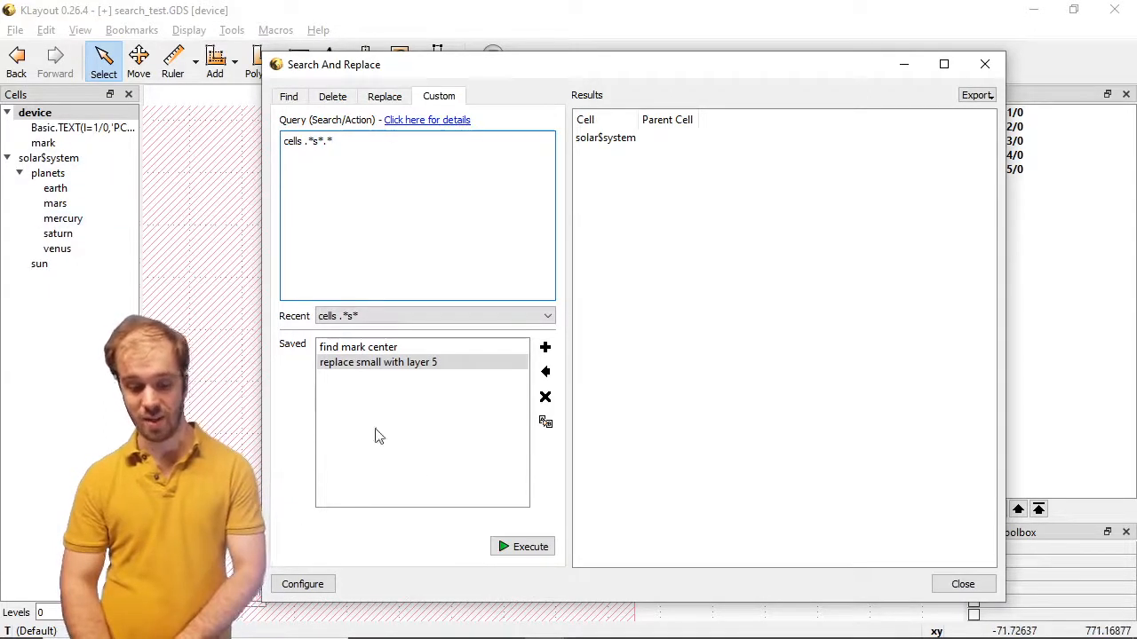
pyautogui.click(522, 548)
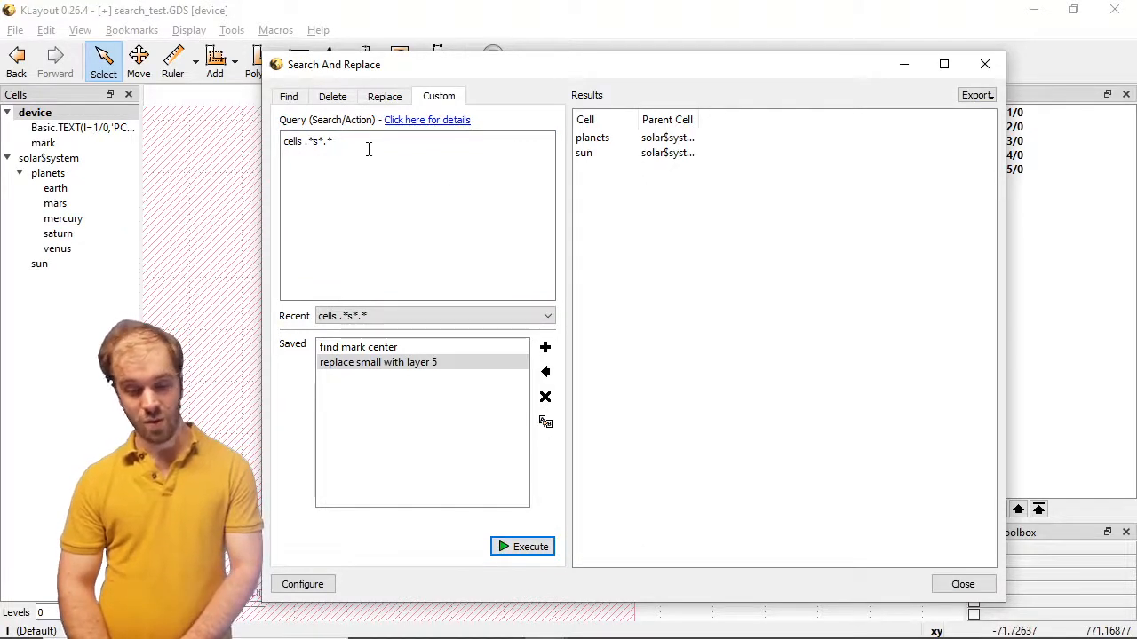
# Clear the cell pattern from the query and load the saved query 'replace small with layer 5'.
pyautogui.click(338, 142)
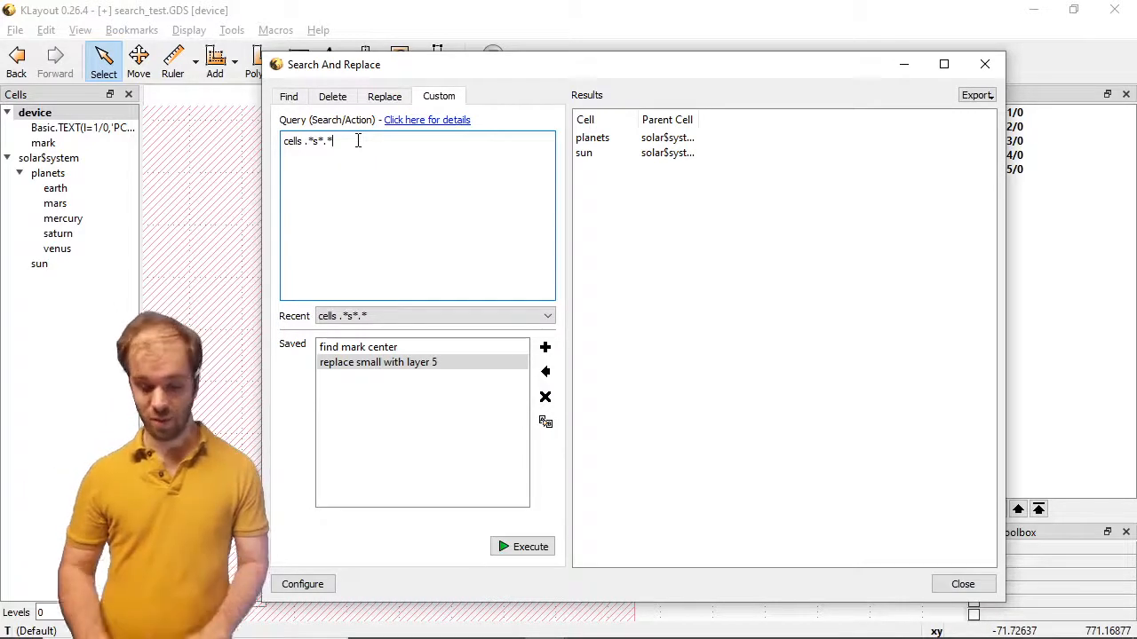
pyautogui.press('BackSpace')
pyautogui.press('BackSpace')
pyautogui.press('BackSpace')
pyautogui.press('BackSpace')
pyautogui.press('BackSpace')
pyautogui.press('BackSpace')
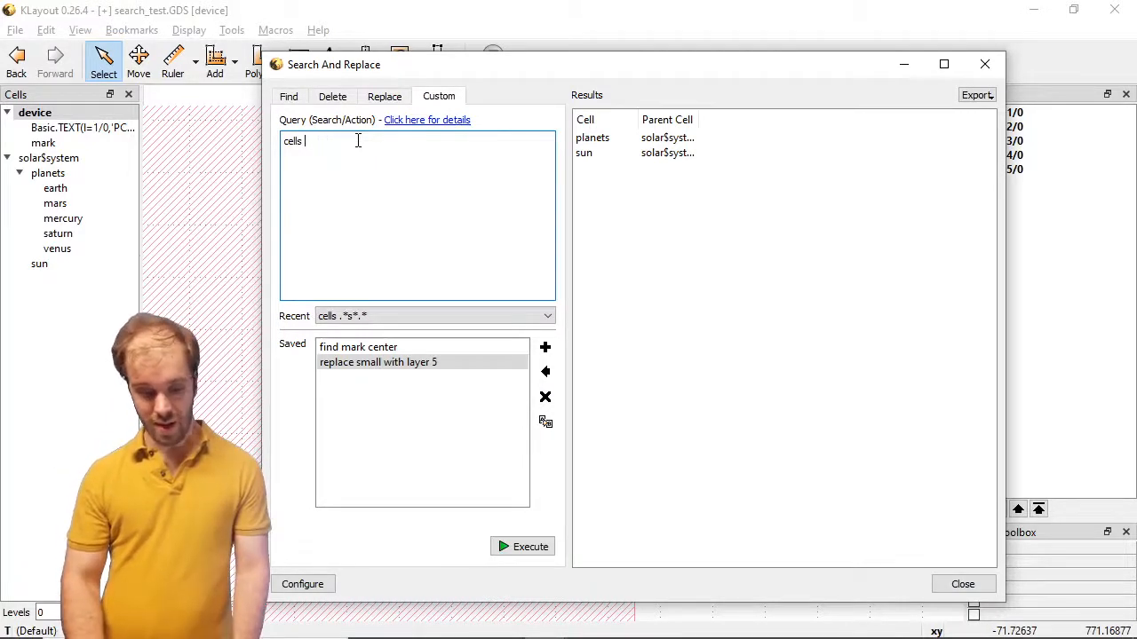
pyautogui.click(382, 368)
pyautogui.doubleClick(381, 368)
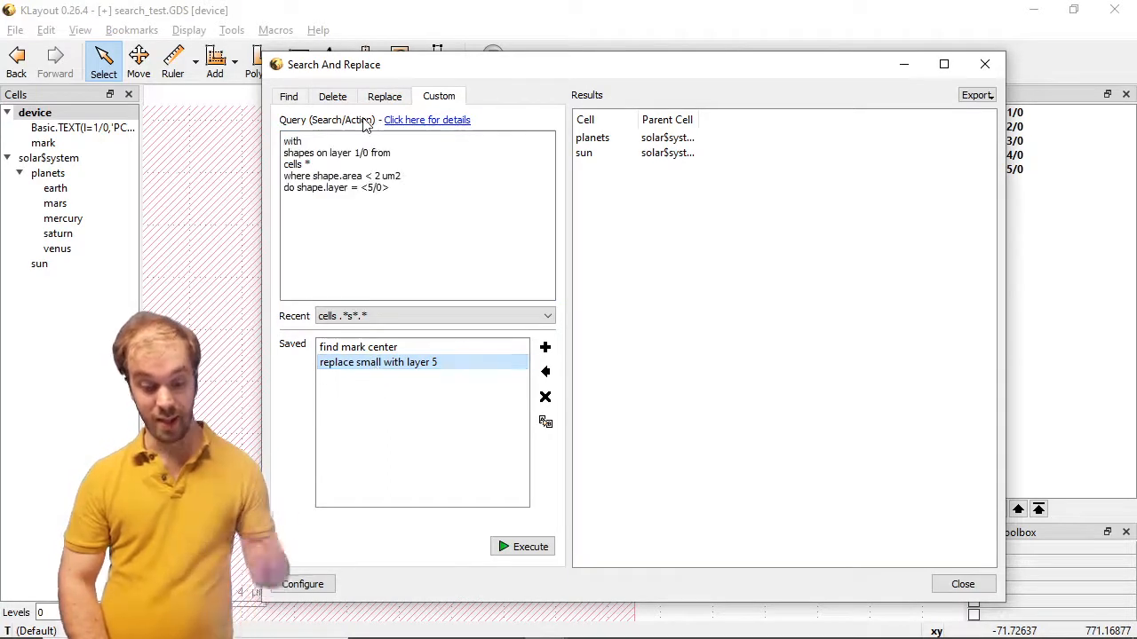
# Reduce the query to 'shapes on layer 1/0 from cells *' and execute it to list all shapes on that layer.
pyautogui.click(325, 139)
pyautogui.press('BackSpace')
pyautogui.press('BackSpace')
pyautogui.press('BackSpace')
pyautogui.press('BackSpace')
pyautogui.press('BackSpace')
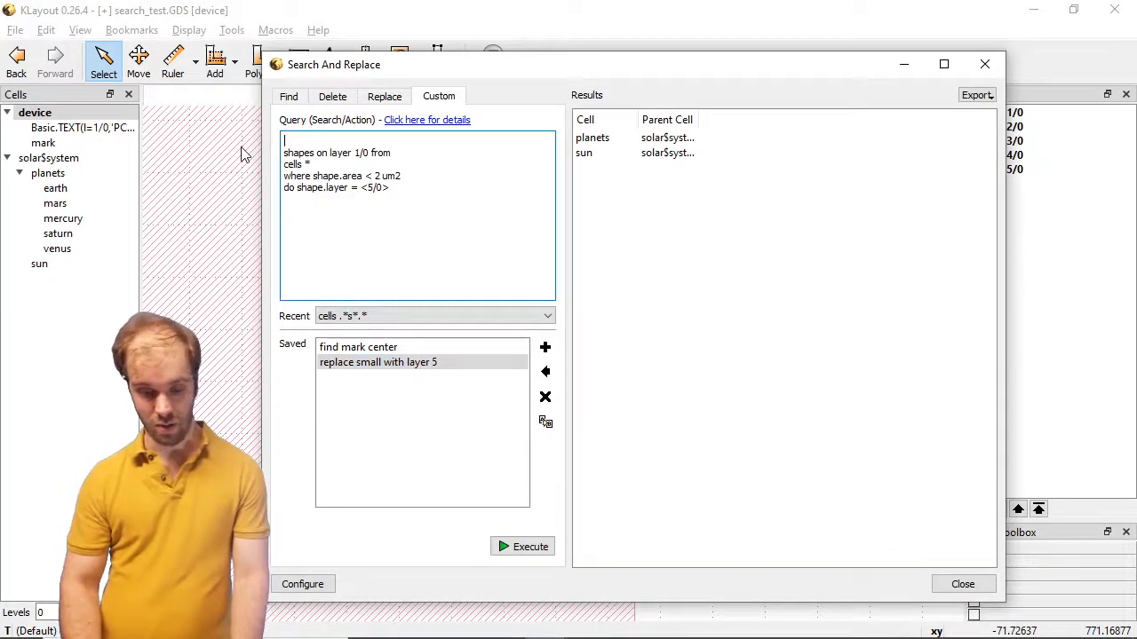
pyautogui.press('Delete')
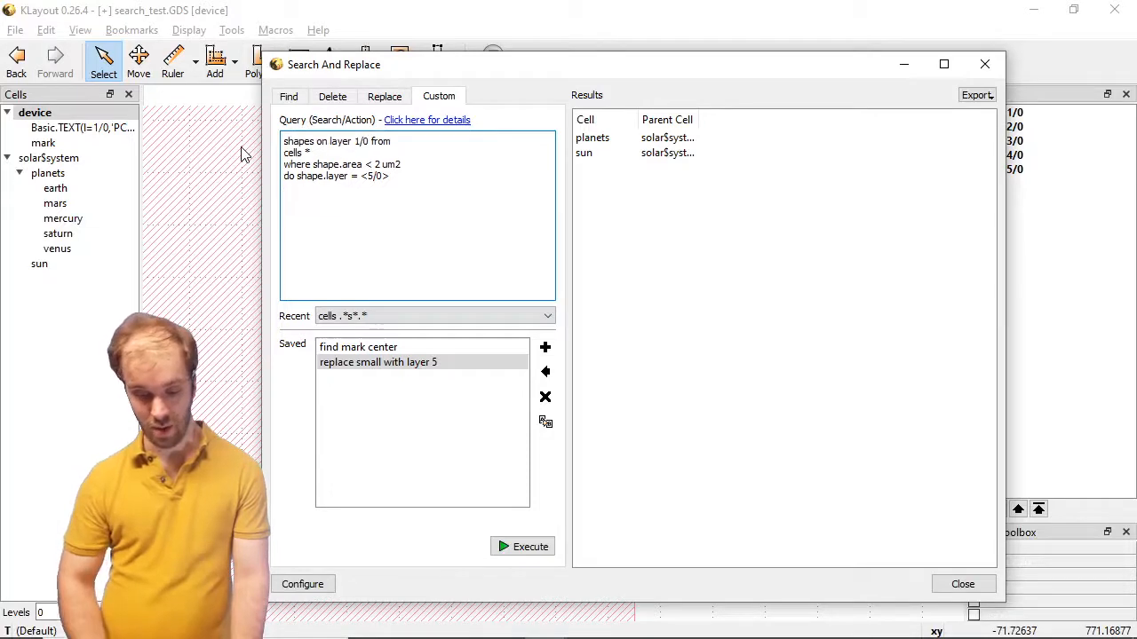
pyautogui.moveTo(386, 180); pyautogui.dragTo(271, 170)
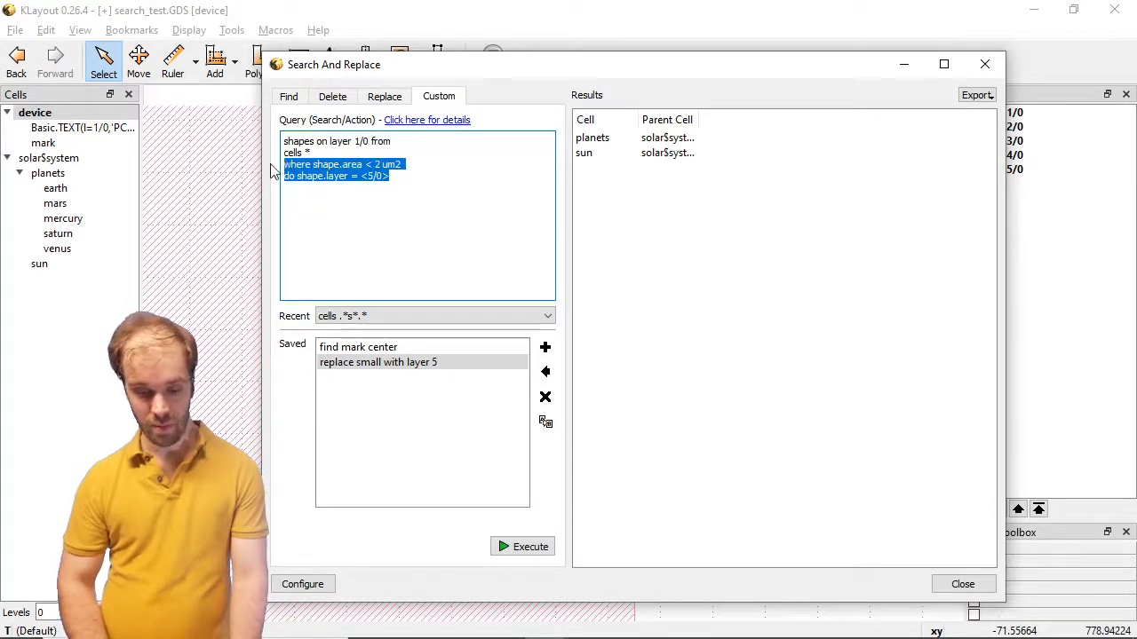
pyautogui.press('Delete')
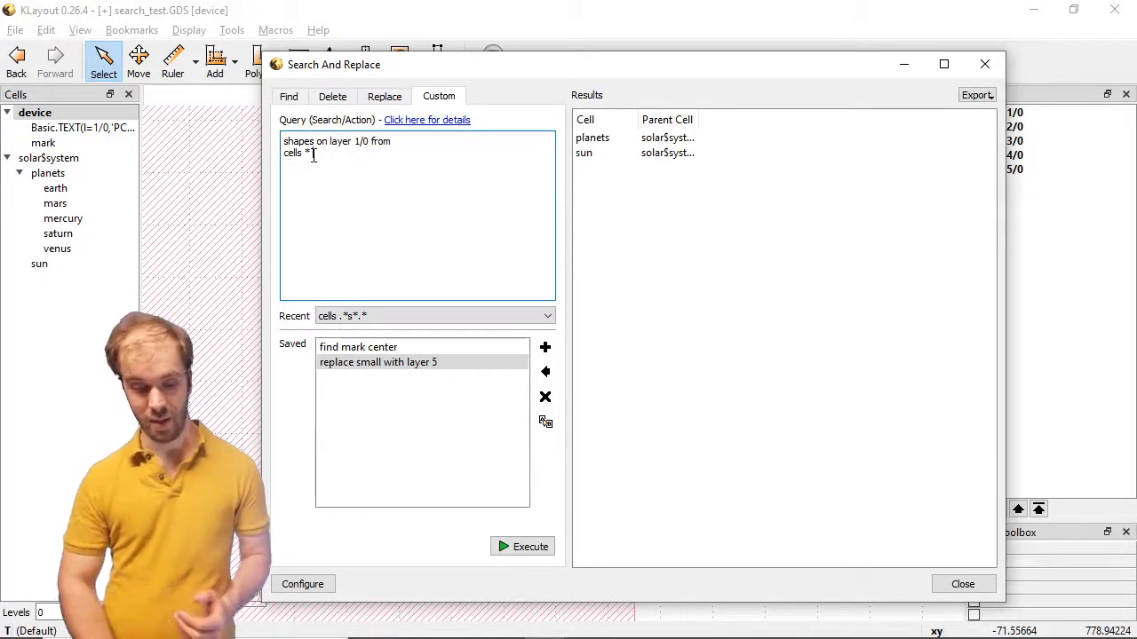
pyautogui.click(533, 548)
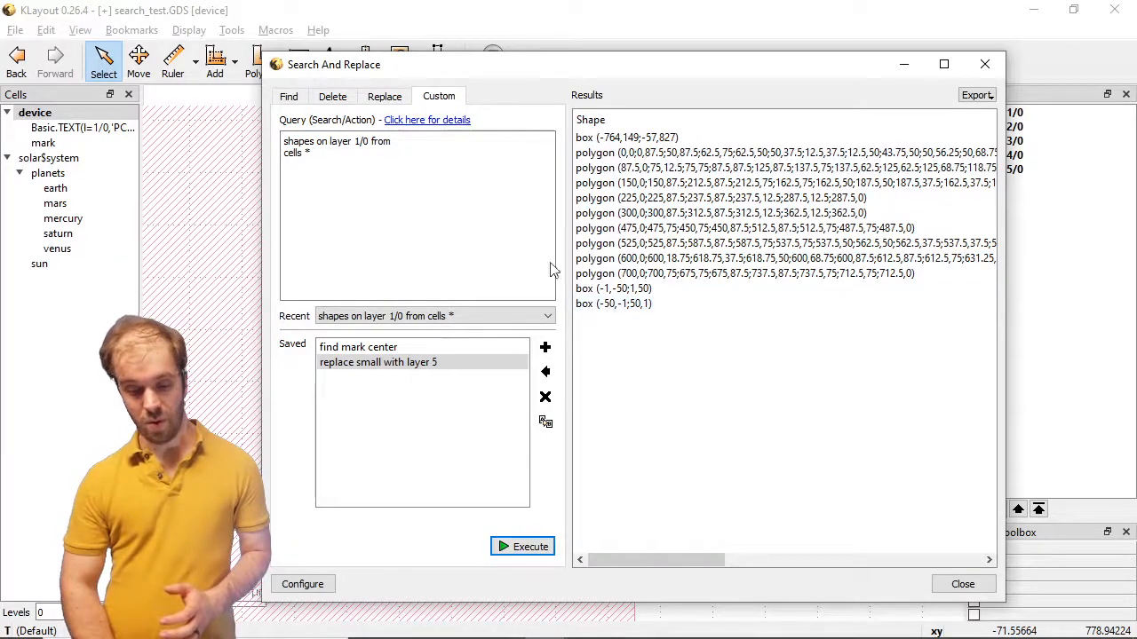
# Widen the query's layer specification to 1-5/0 and execute it.
pyautogui.click(357, 141)
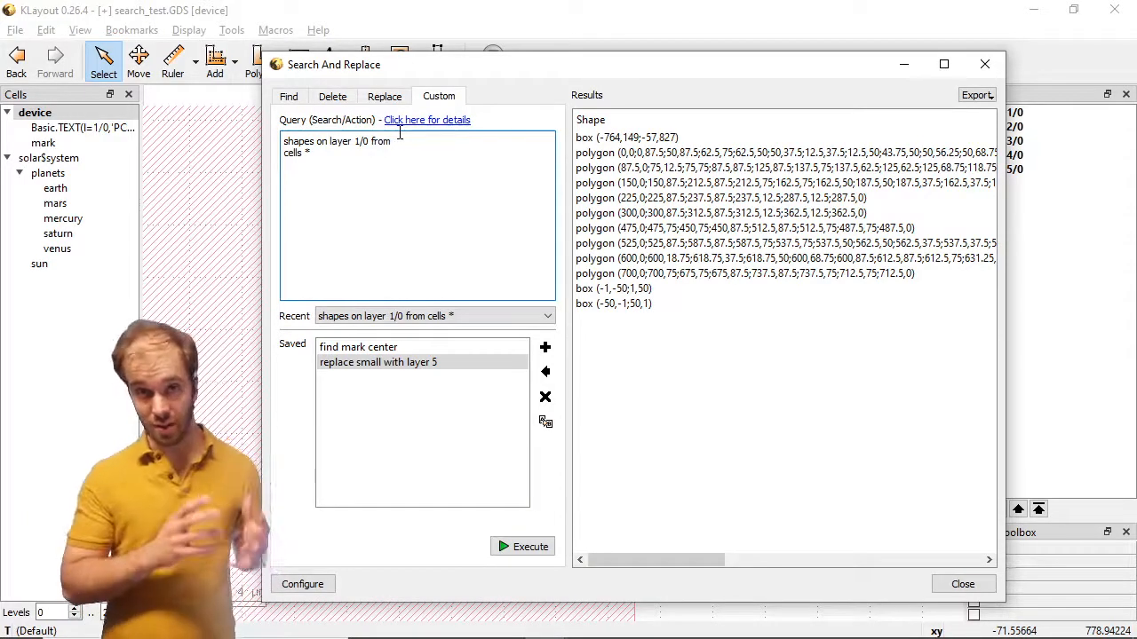
pyautogui.write('-5')
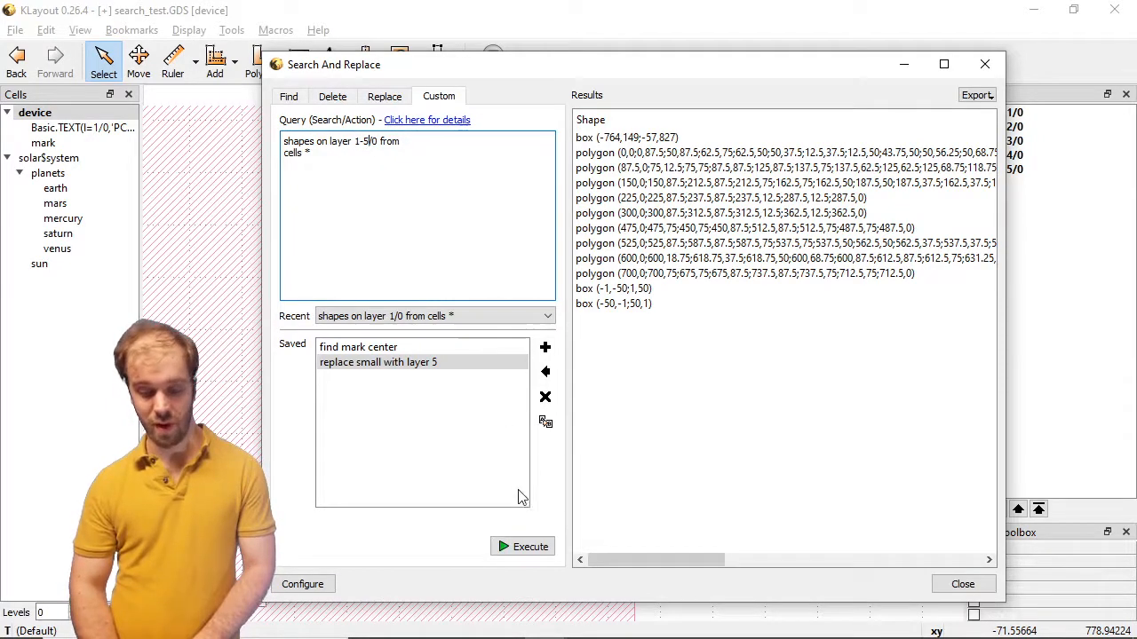
pyautogui.click(523, 545)
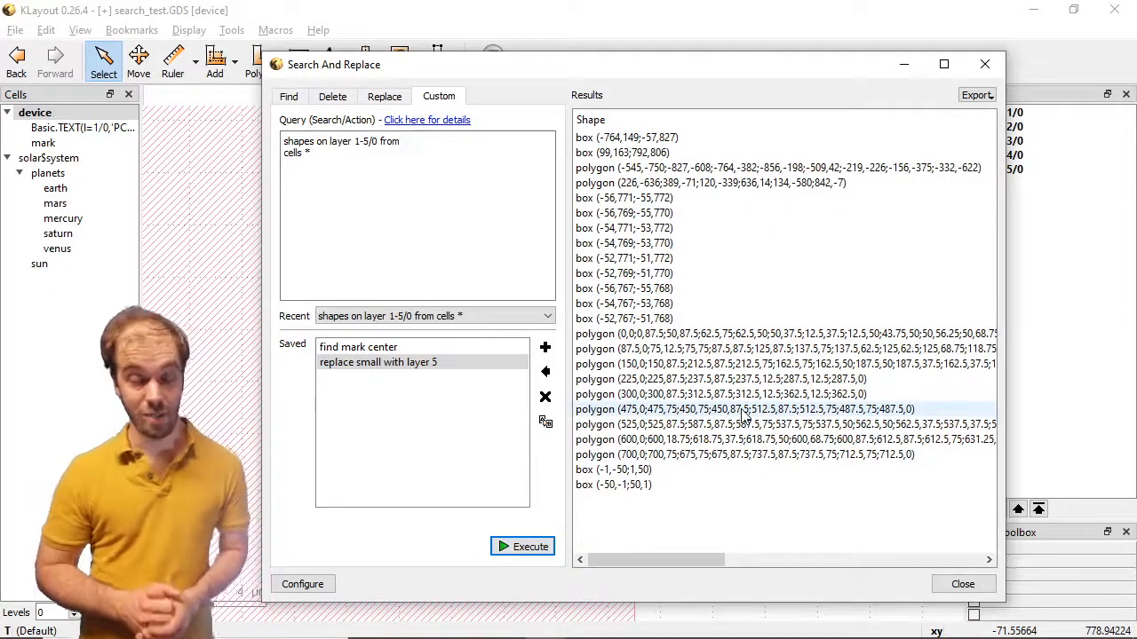
# Change the query's layer specification to 1-3/0,5 and execute it.
pyautogui.click(381, 143)
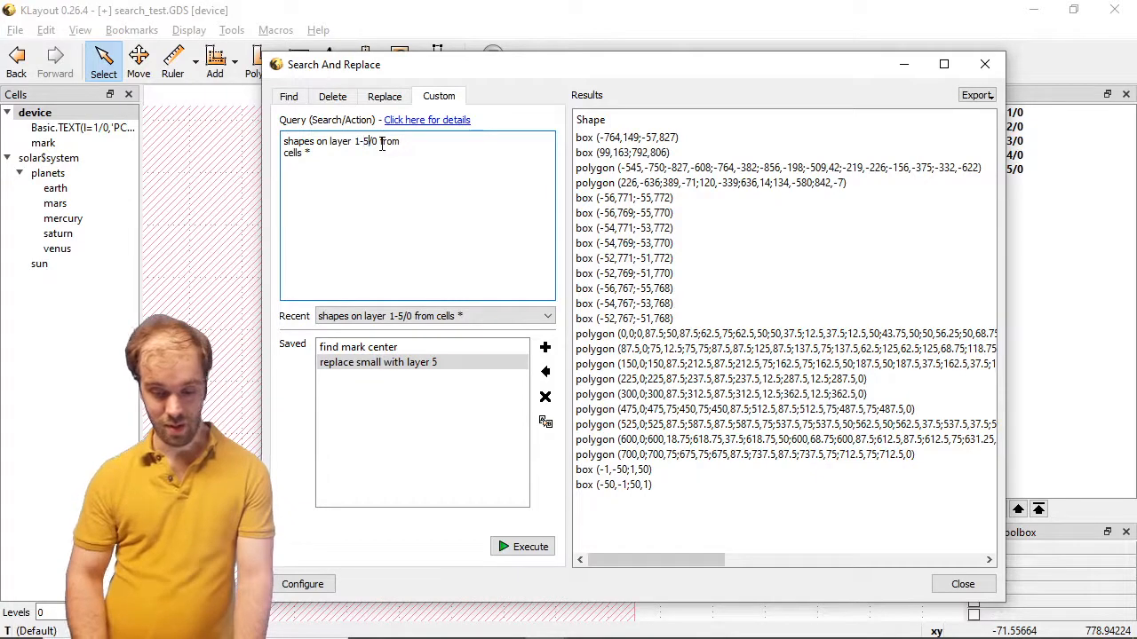
pyautogui.write(',')
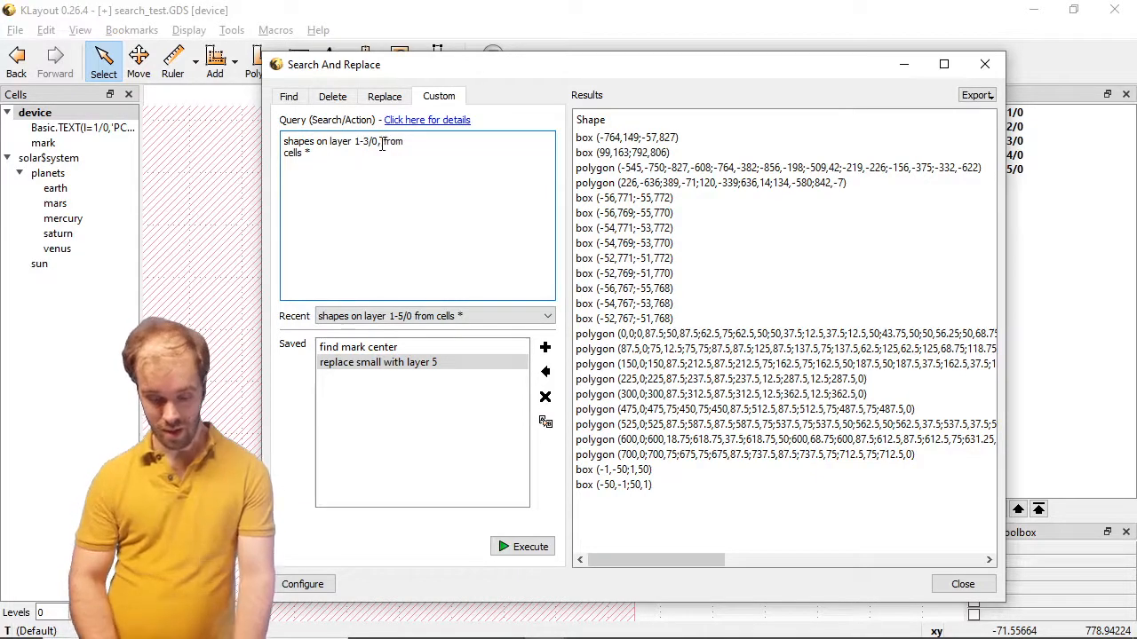
pyautogui.write('5')
pyautogui.click(520, 548)
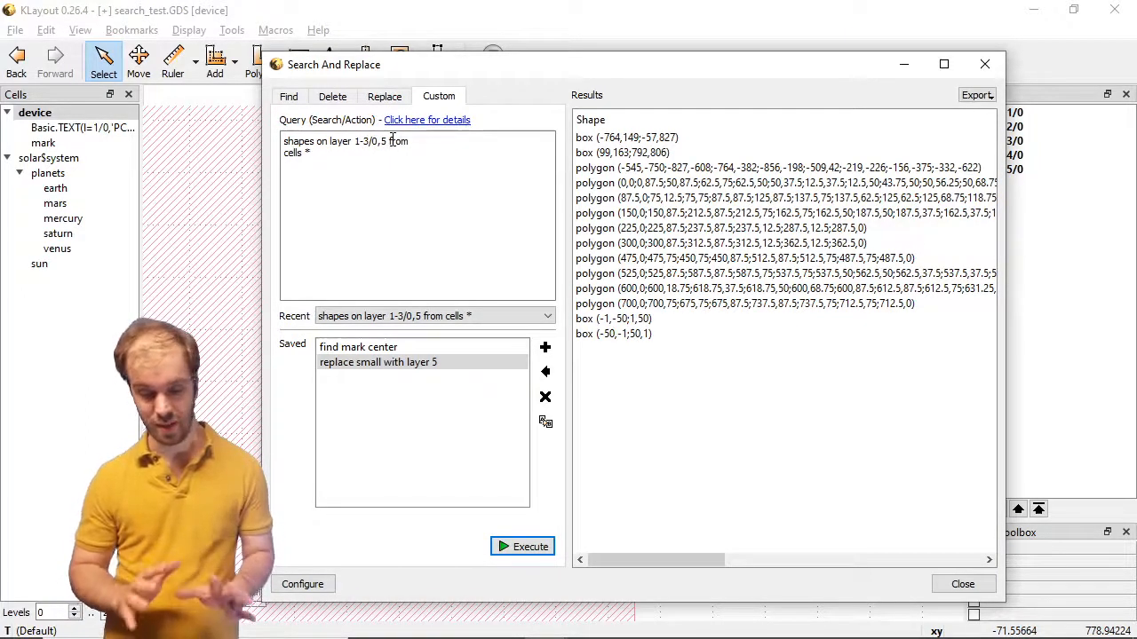
# Reload the saved query 'replace small with layer 5' and remove its 'do shape.layer = <5/0>' line.
pyautogui.click(437, 362)
pyautogui.doubleClick(437, 364)
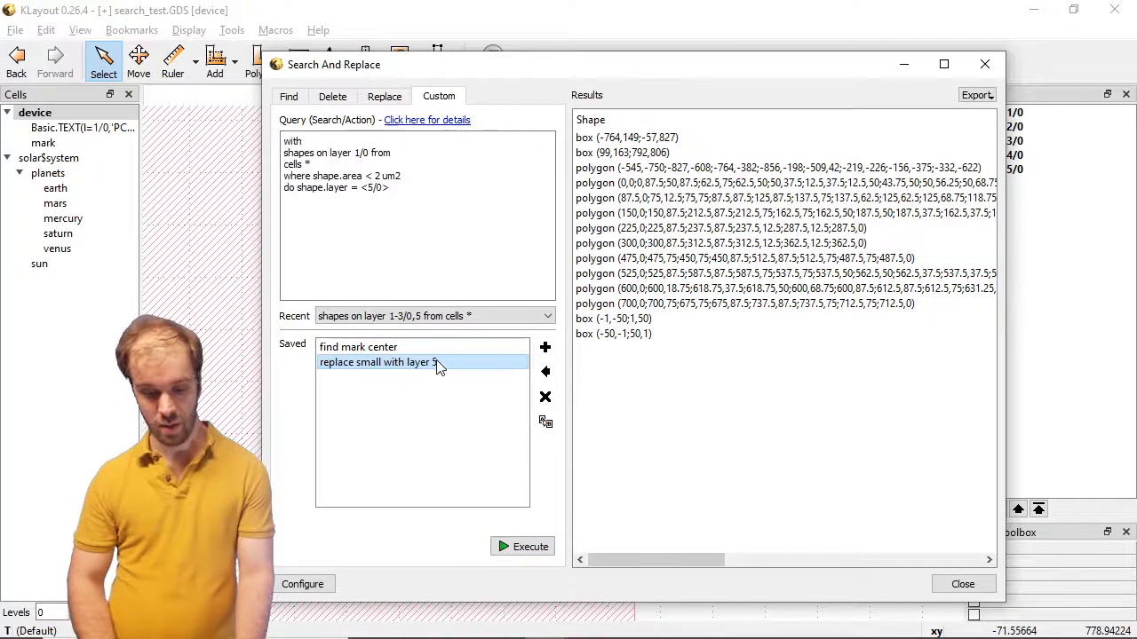
pyautogui.moveTo(393, 187); pyautogui.dragTo(284, 187)
pyautogui.press('BackSpace')
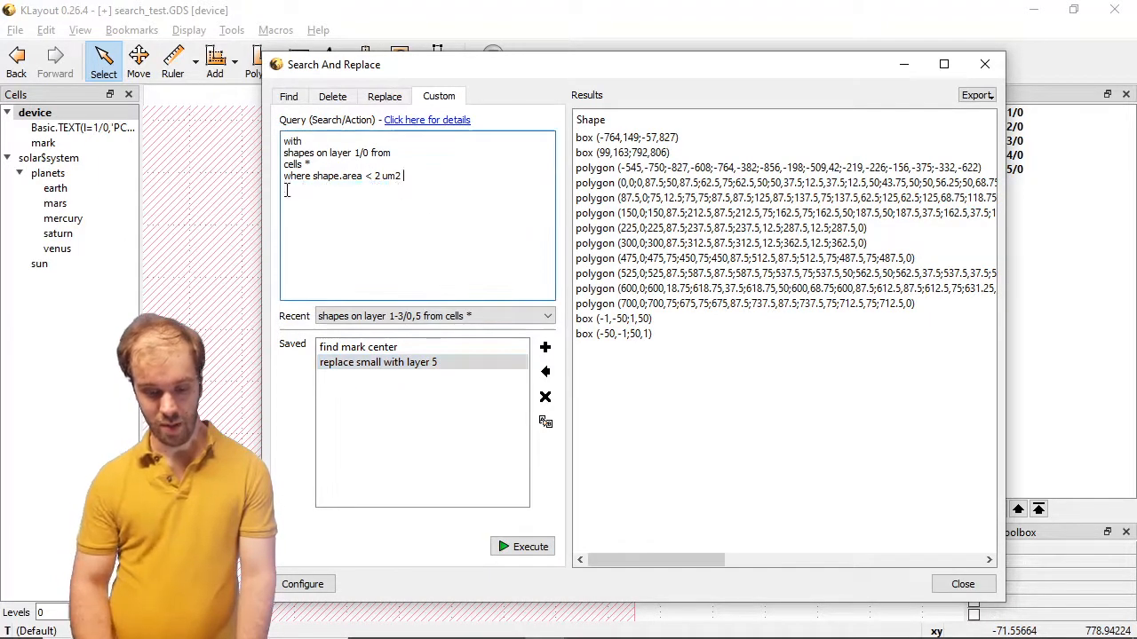
# Remove the leading 'with' keyword, leaving the condition 'where shape.area < 2 um2', and execute the query.
pyautogui.moveTo(311, 141); pyautogui.dragTo(247, 157)
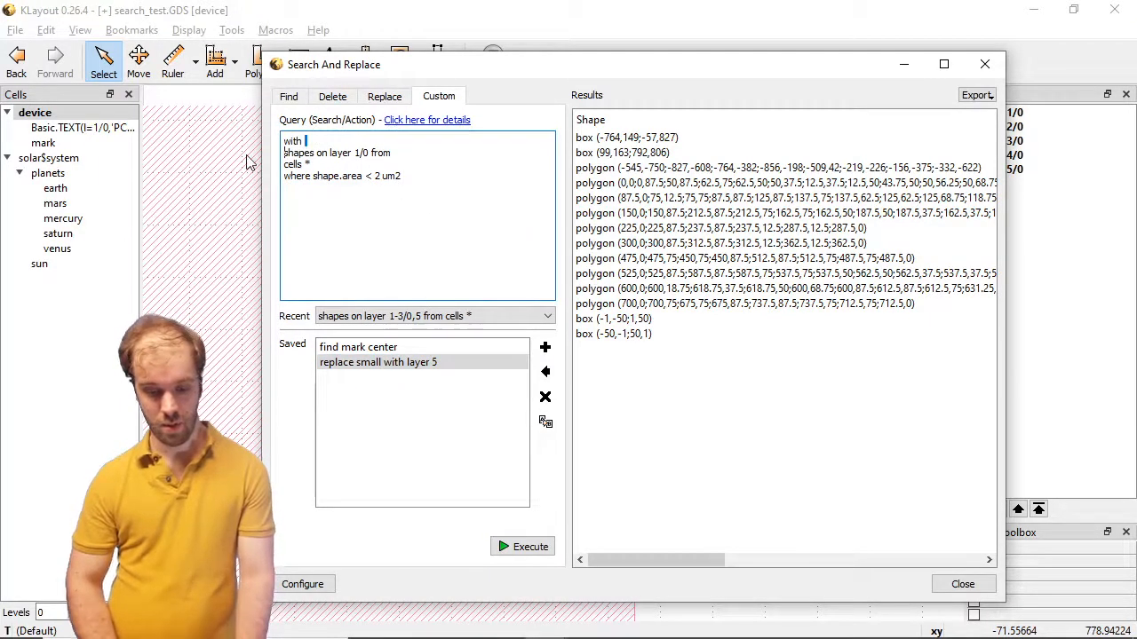
pyautogui.press('BackSpace')
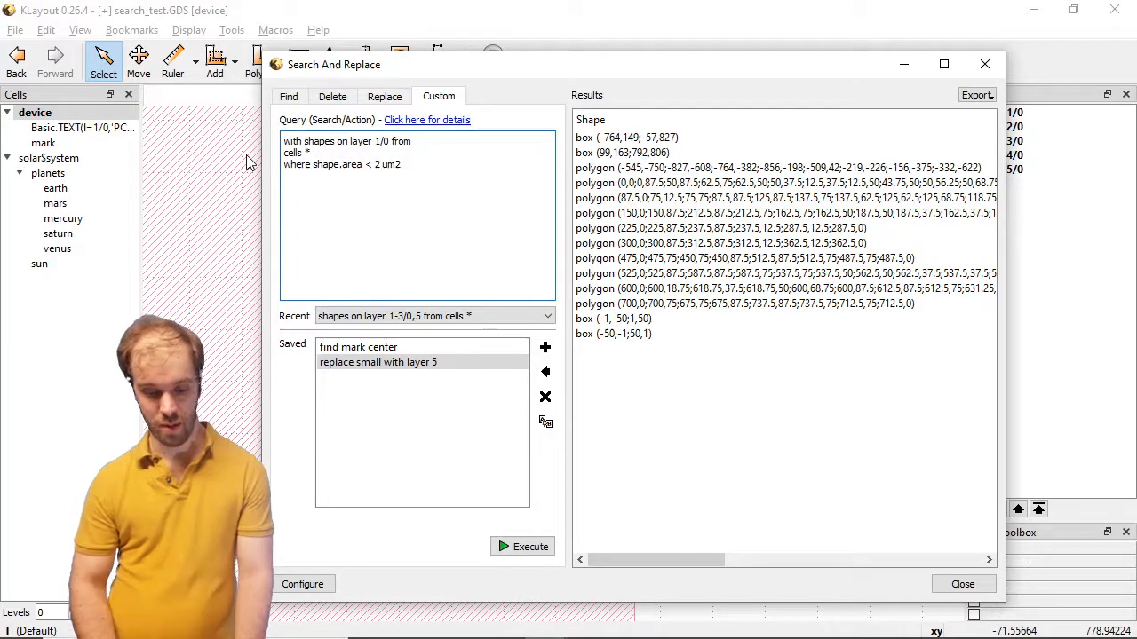
pyautogui.press('BackSpace')
pyautogui.press('BackSpace')
pyautogui.press('BackSpace')
pyautogui.press('BackSpace')
pyautogui.press('BackSpace')
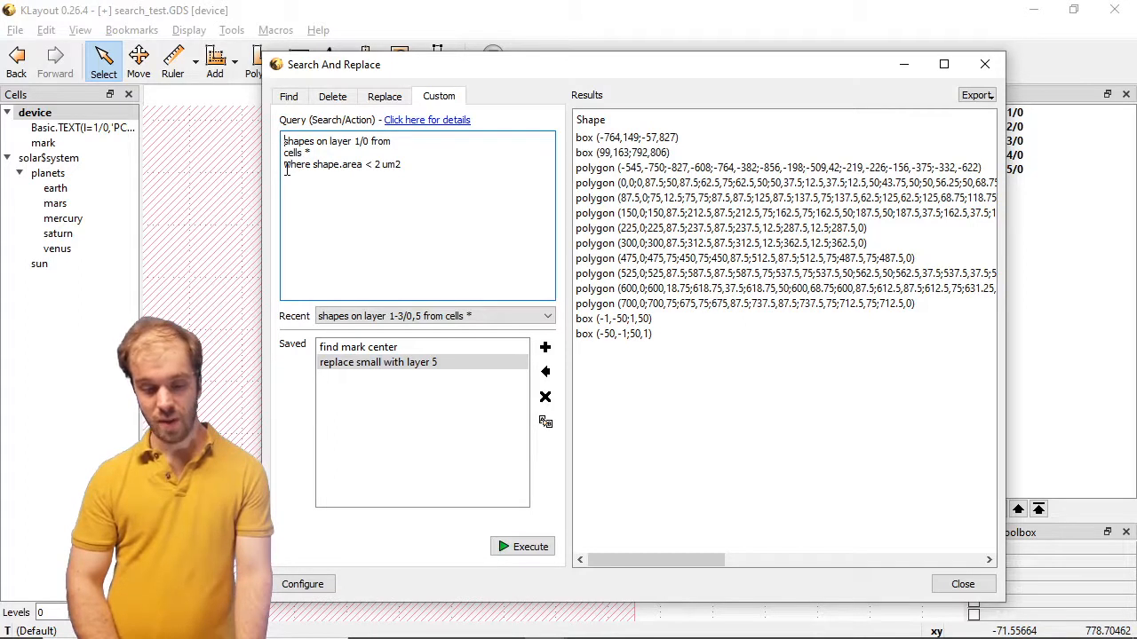
pyautogui.moveTo(285, 166); pyautogui.dragTo(314, 165)
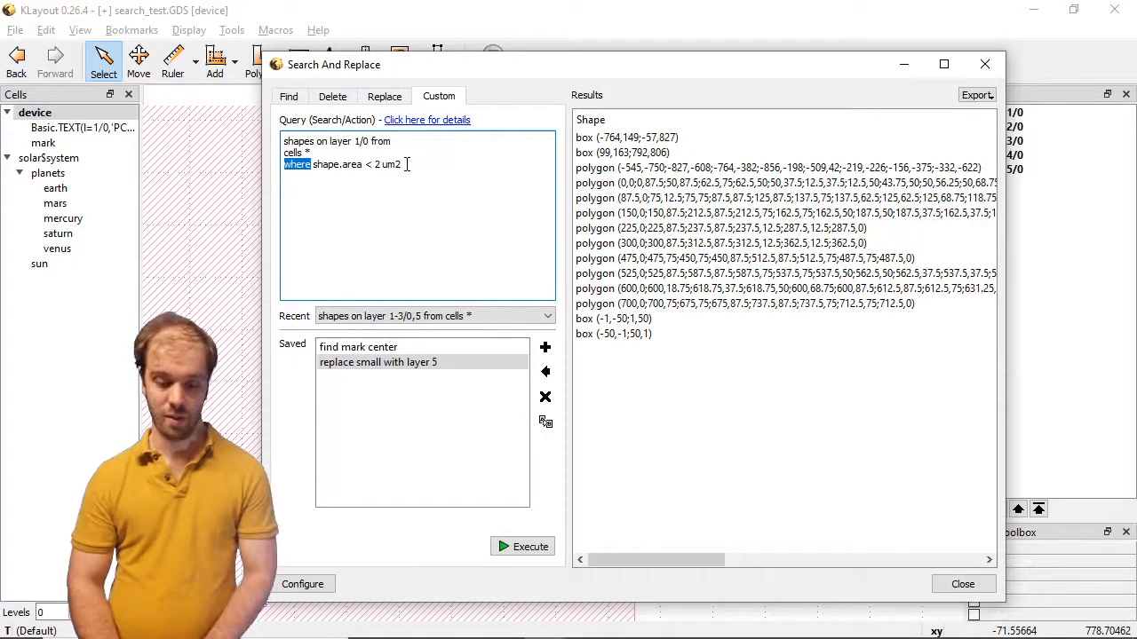
pyautogui.click(519, 545)
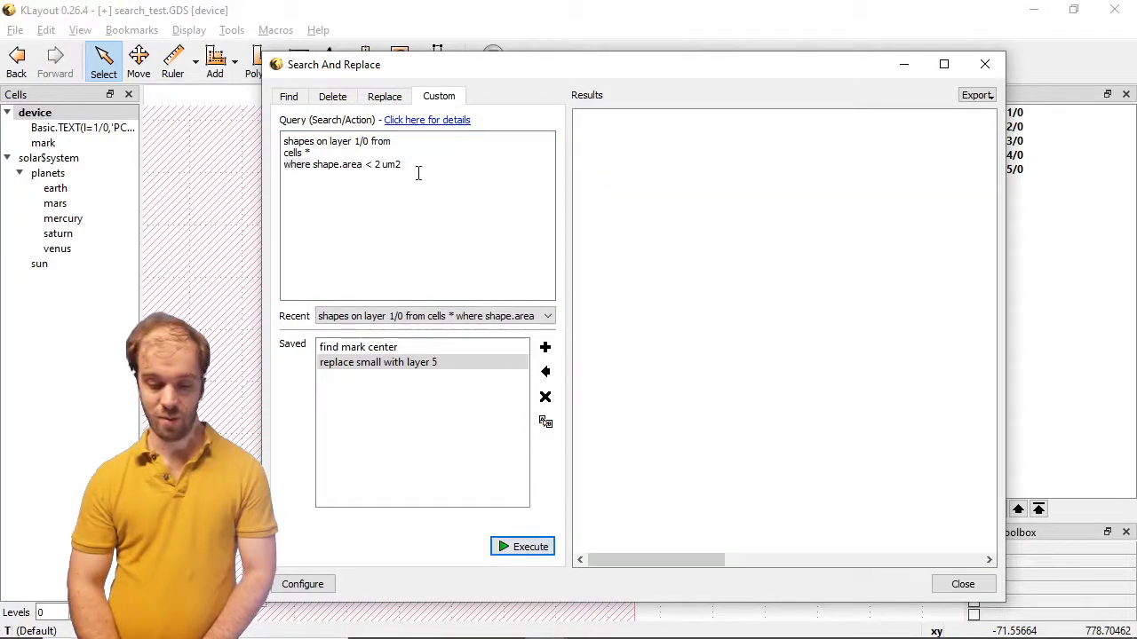
# Change the query's layer to 5/0 and execute it to find the small shapes there.
pyautogui.doubleClick(358, 142)
pyautogui.write('5')
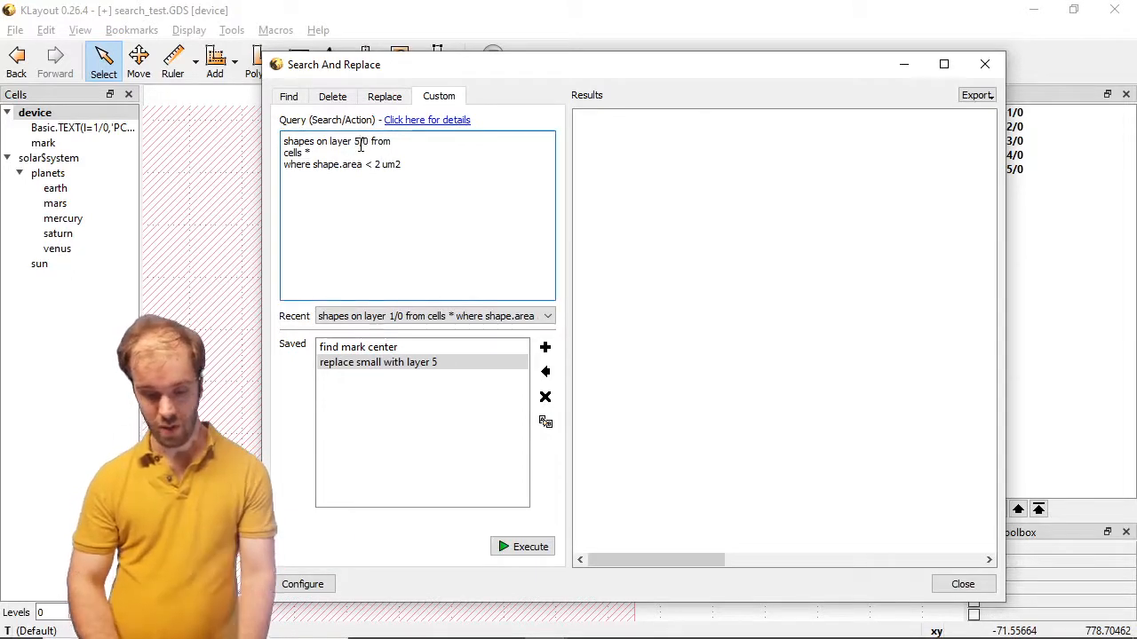
pyautogui.click(519, 546)
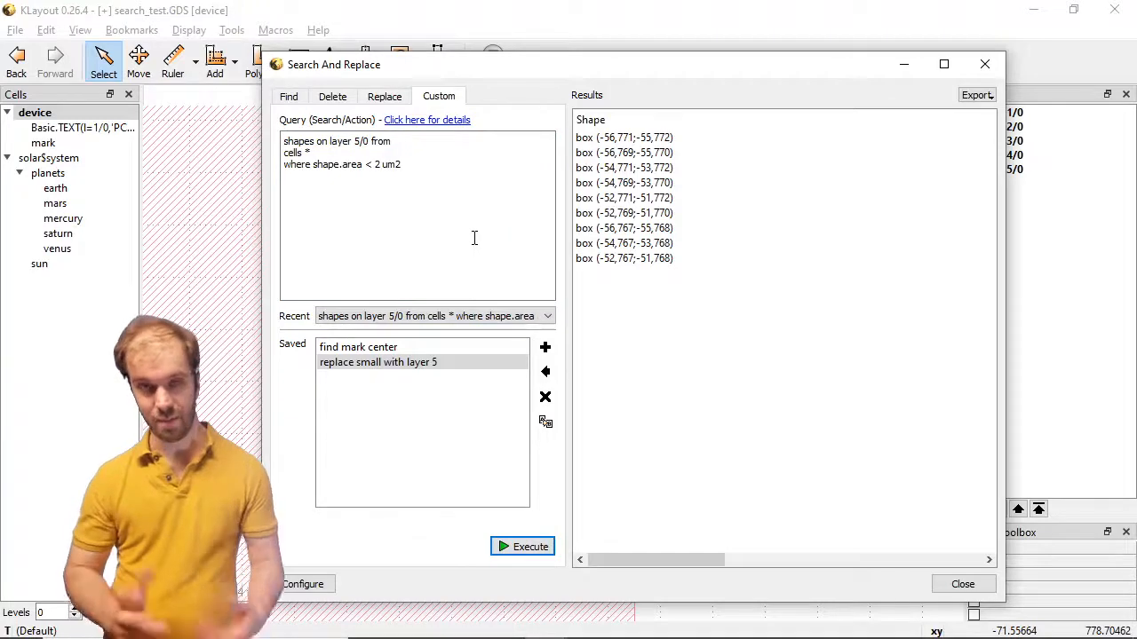
# Highlight 'shape' in the where condition, open the custom query documentation, and search it for 'shape'.
pyautogui.click(314, 165)
pyautogui.moveTo(314, 165); pyautogui.dragTo(340, 165)
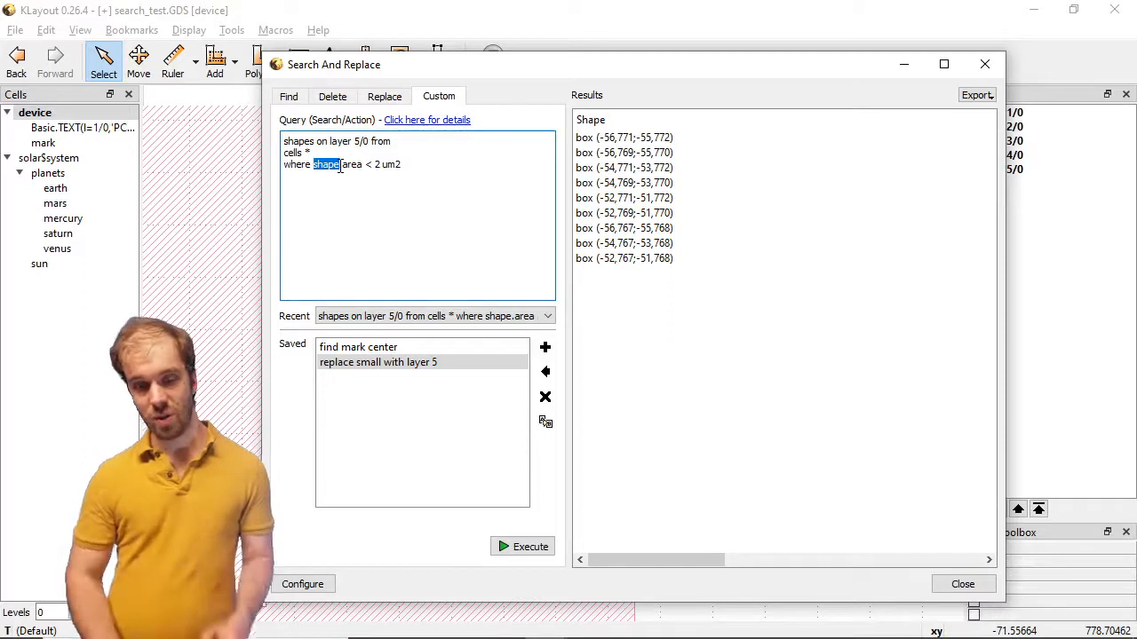
pyautogui.click(427, 121)
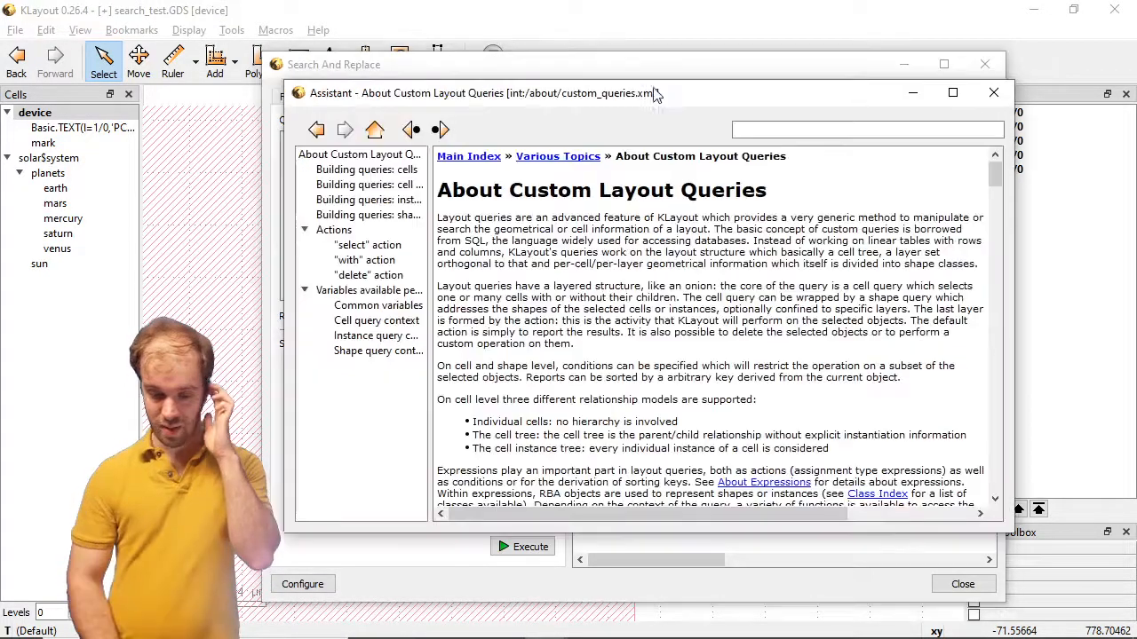
pyautogui.click(791, 130)
pyautogui.write('shape')
pyautogui.press('Return')
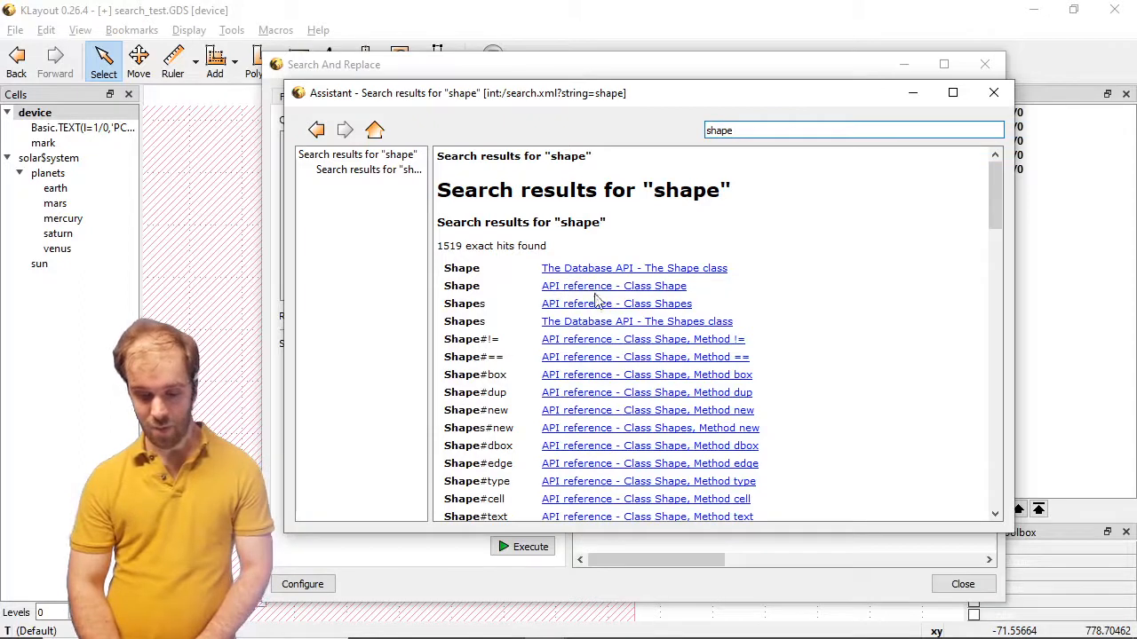
# Open the API reference for class Shape, examine its available methods, and return to the search dialog.
pyautogui.click(651, 286)
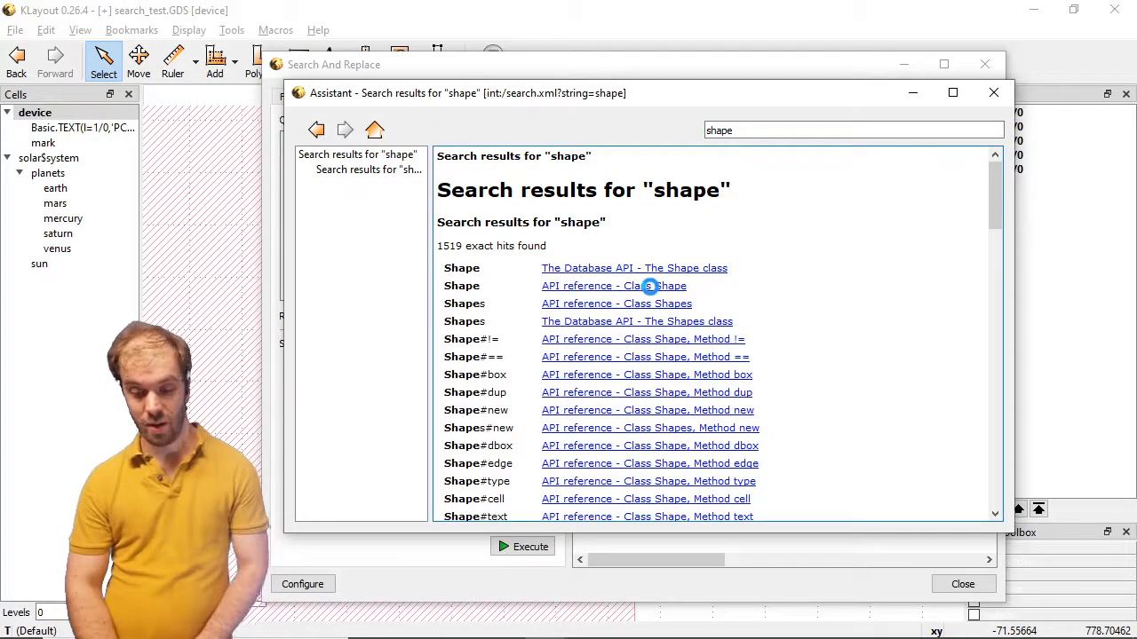
pyautogui.scroll(-10, 651, 296)
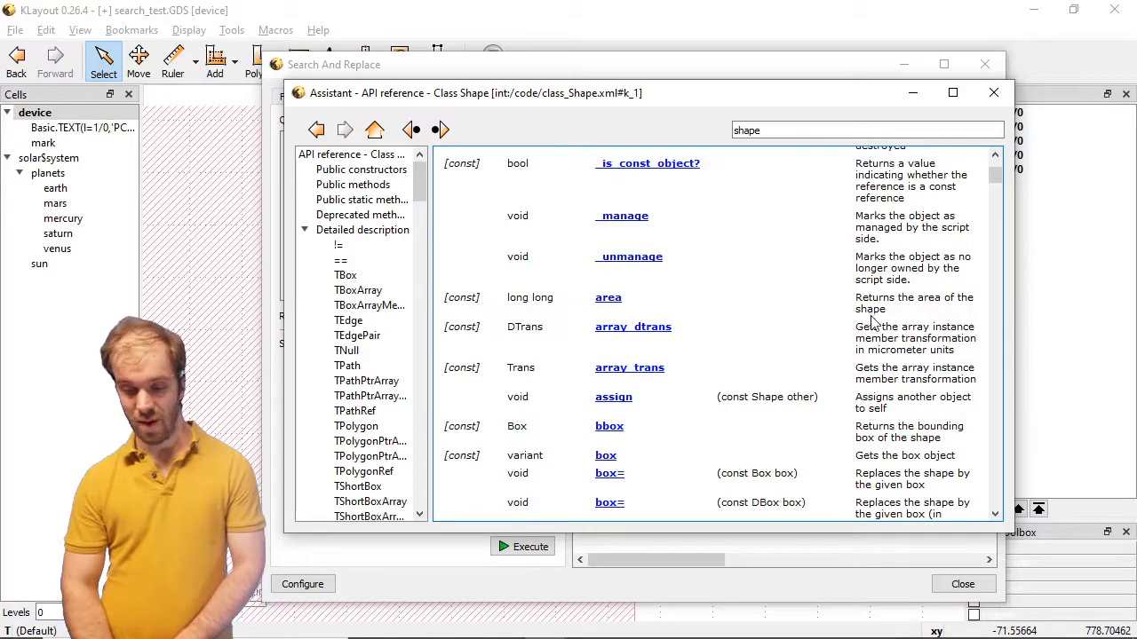
pyautogui.scroll(-20, 626, 329)
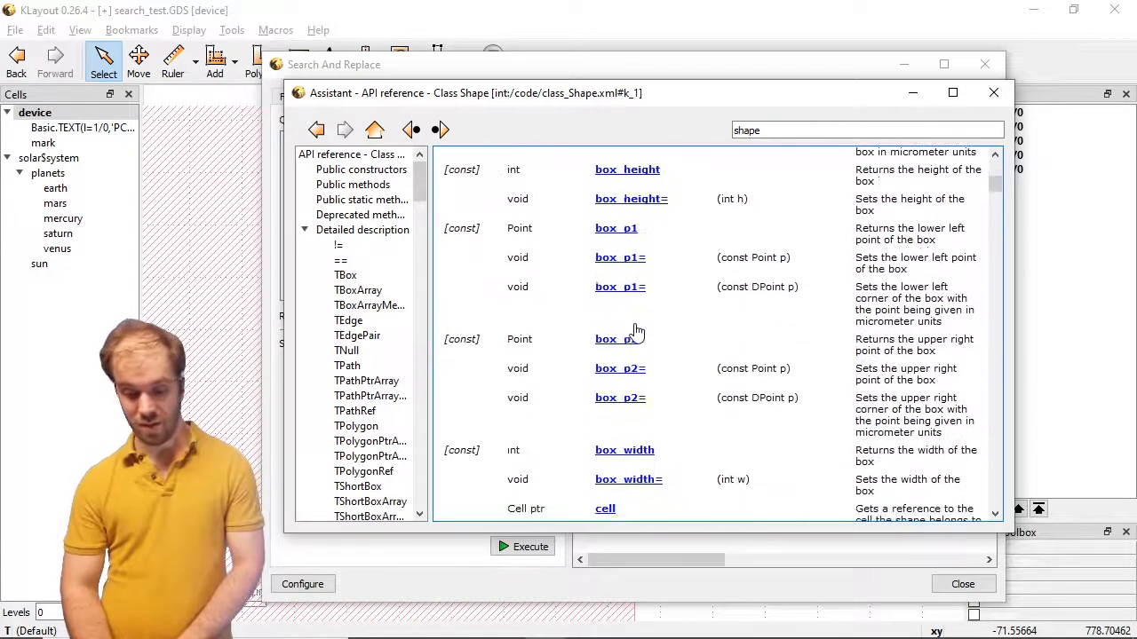
pyautogui.scroll(-20, 635, 331)
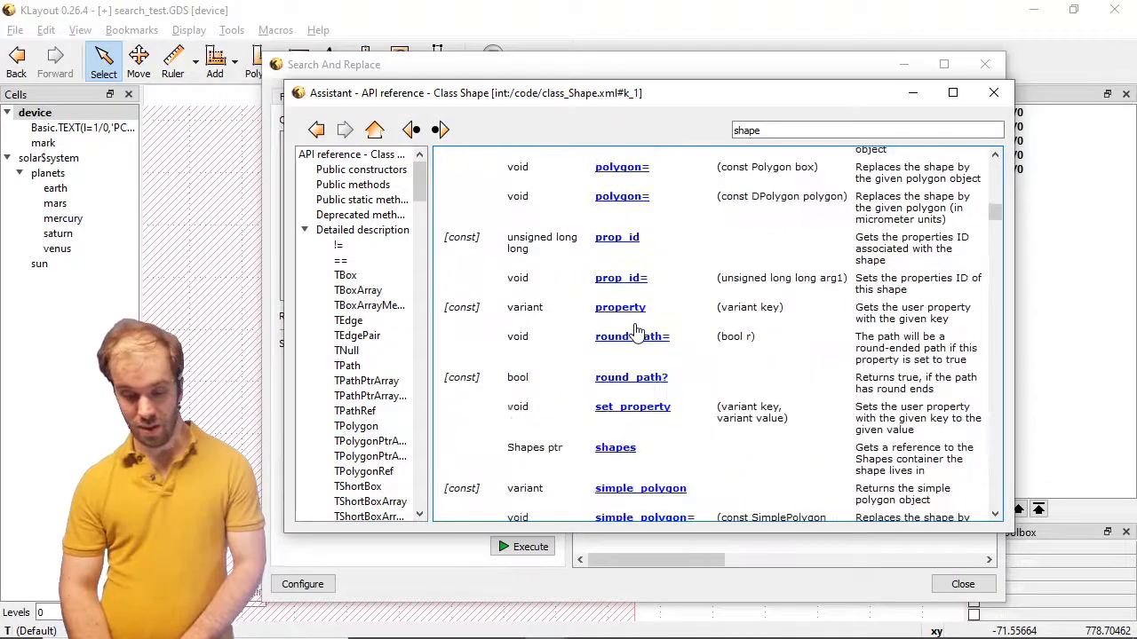
pyautogui.scroll(-7, 635, 331)
pyautogui.scroll(8, 636, 331)
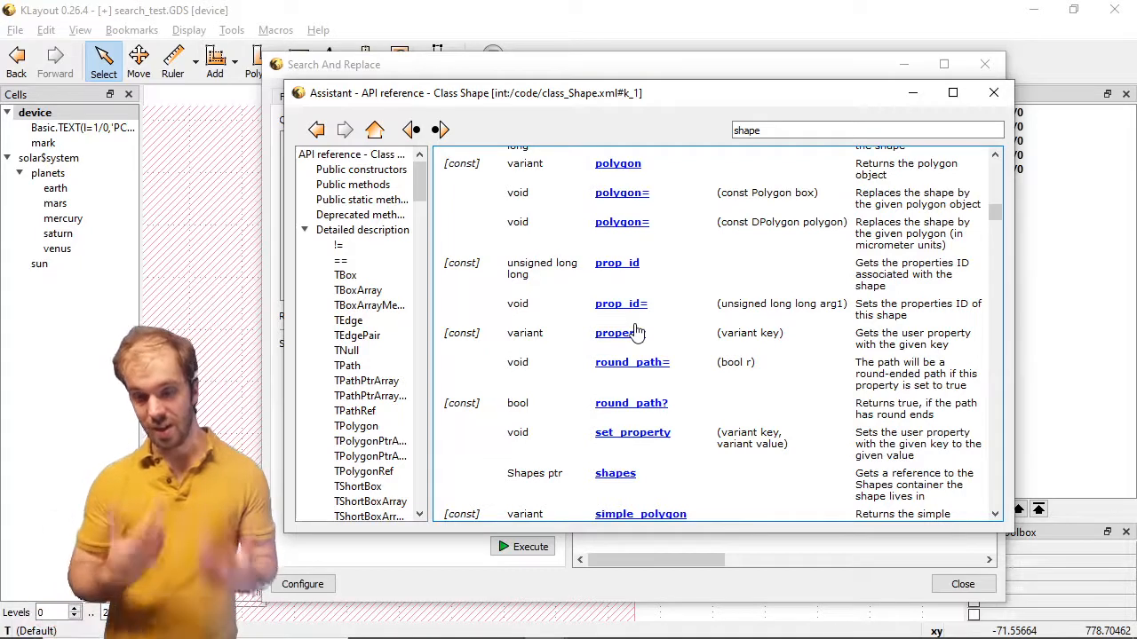
pyautogui.click(914, 101)
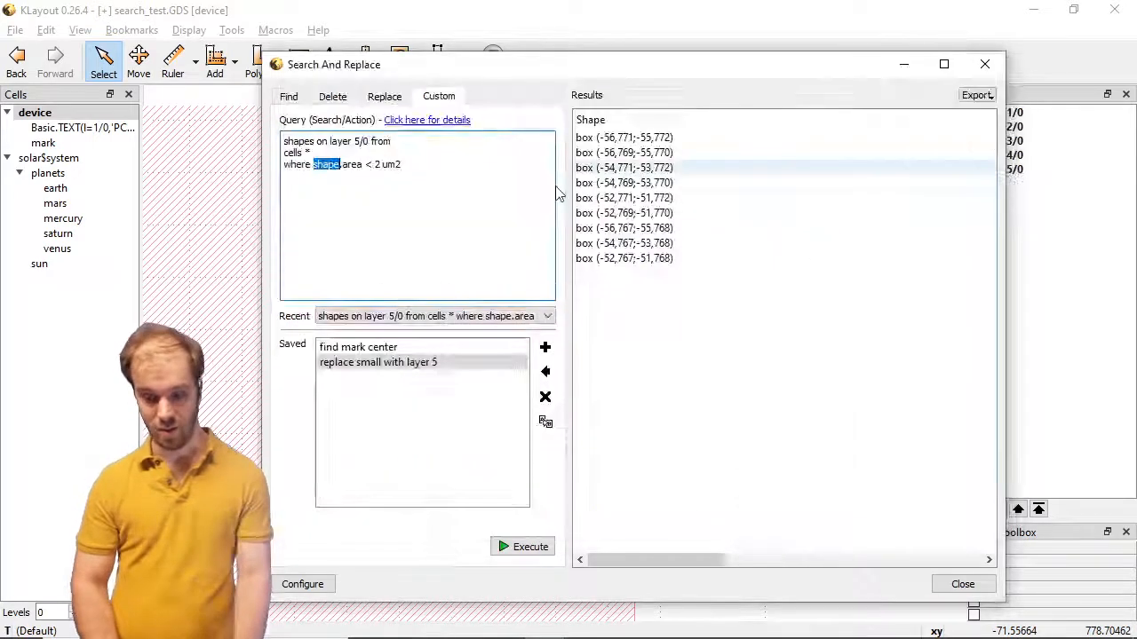
# Change the area condition to 'shape.area > 2 um2' and the query's layer to 1/0.
pyautogui.click(420, 163)
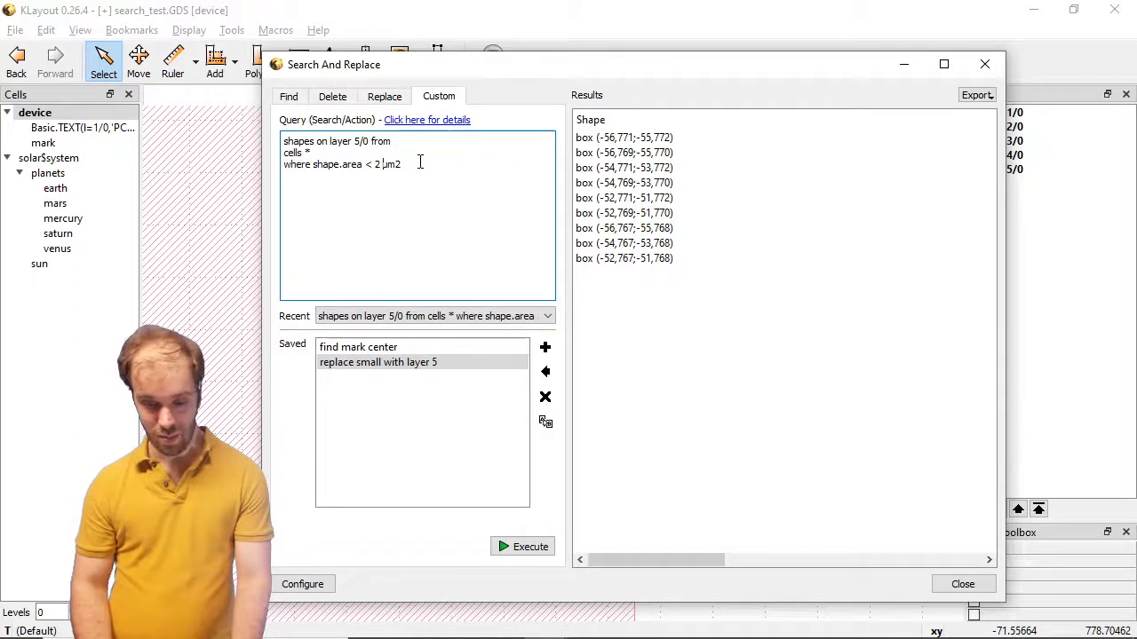
pyautogui.press('BackSpace')
pyautogui.write('>')
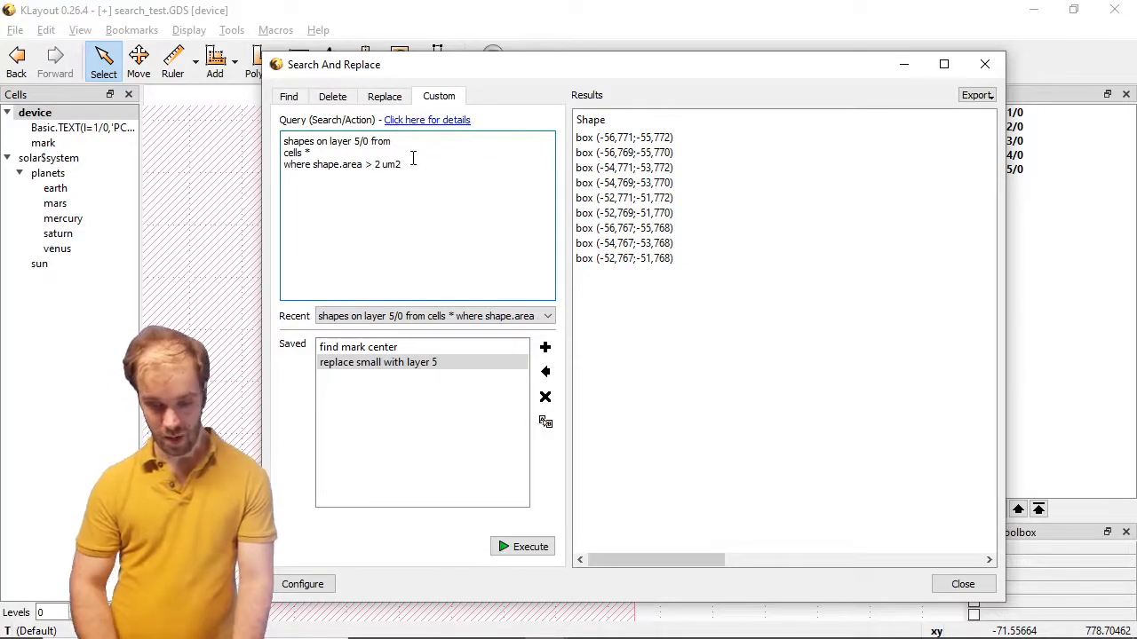
pyautogui.click(360, 143)
pyautogui.press('BackSpace')
pyautogui.write('1')
# Append '&& shape.perimeter >1 um' to the where condition and execute the query.
pyautogui.click(410, 171)
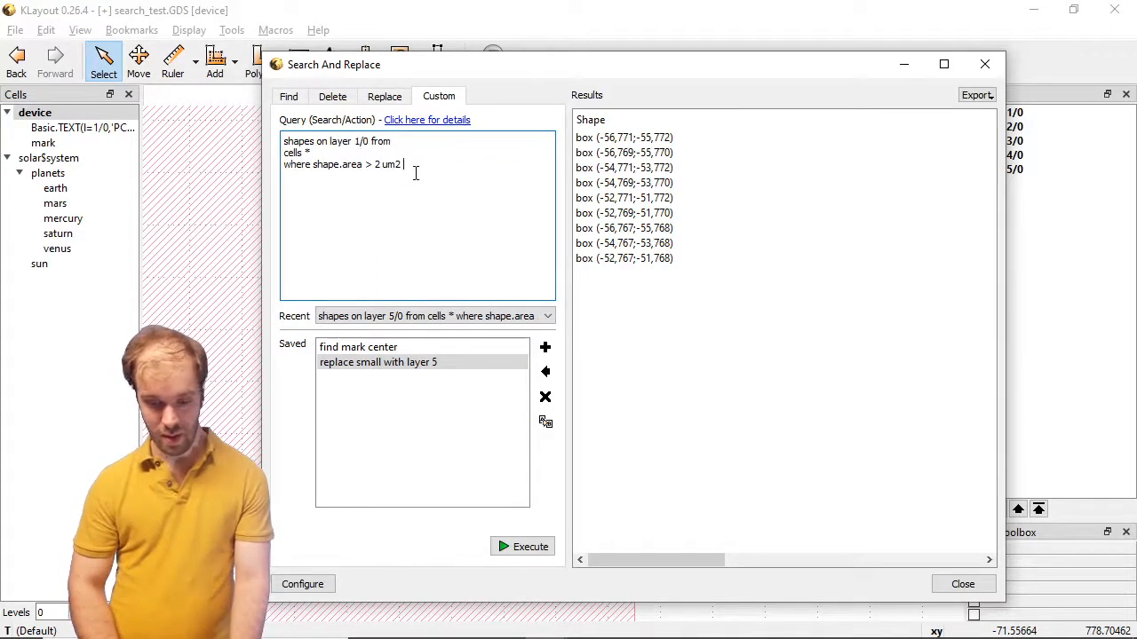
pyautogui.write('&& sh')
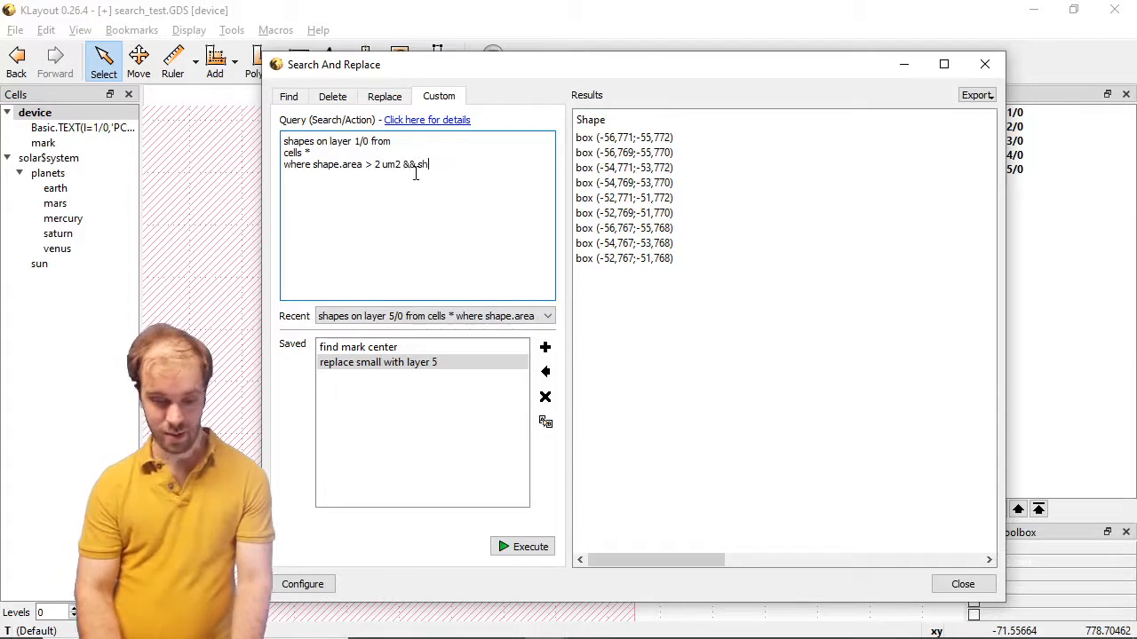
pyautogui.write('ape.ape.perimeter')
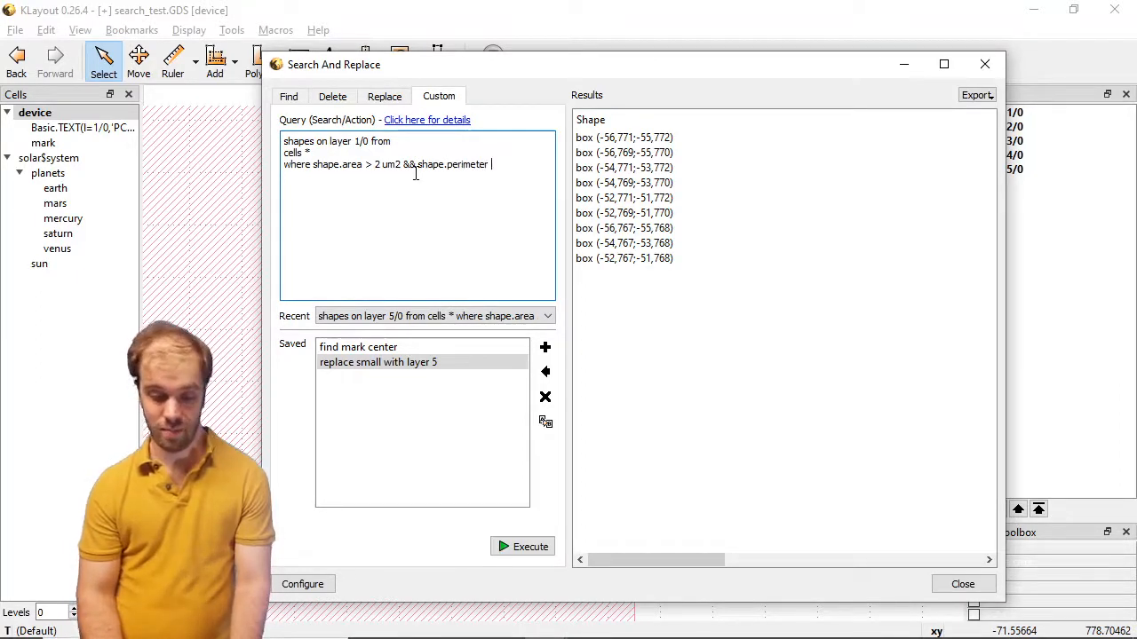
pyautogui.write(' >21')
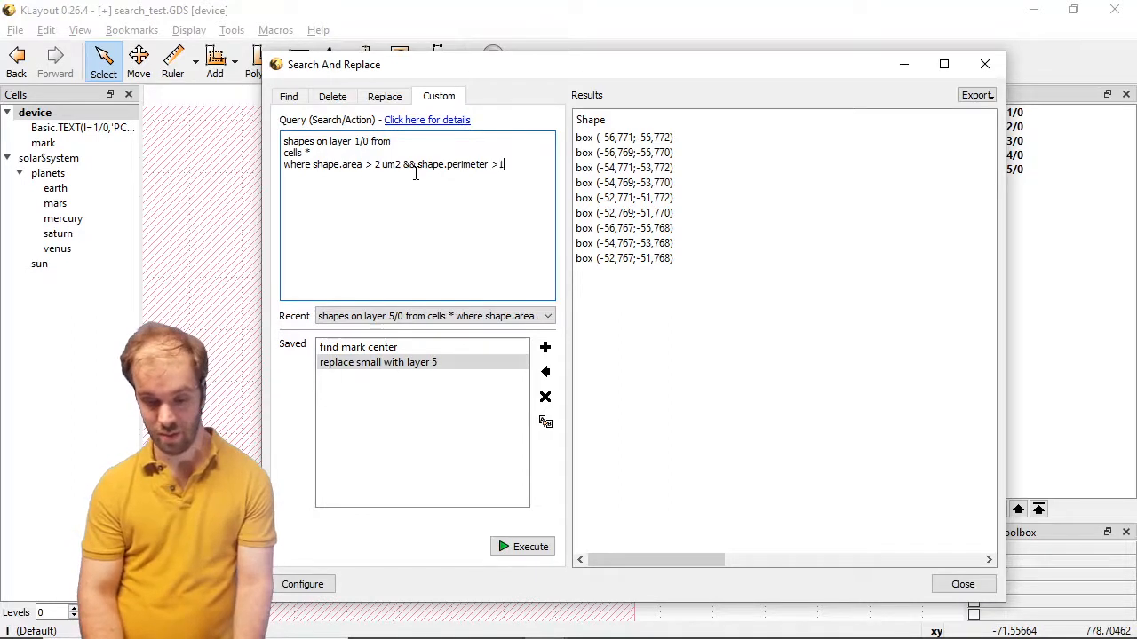
pyautogui.write(' um')
pyautogui.press('Return')
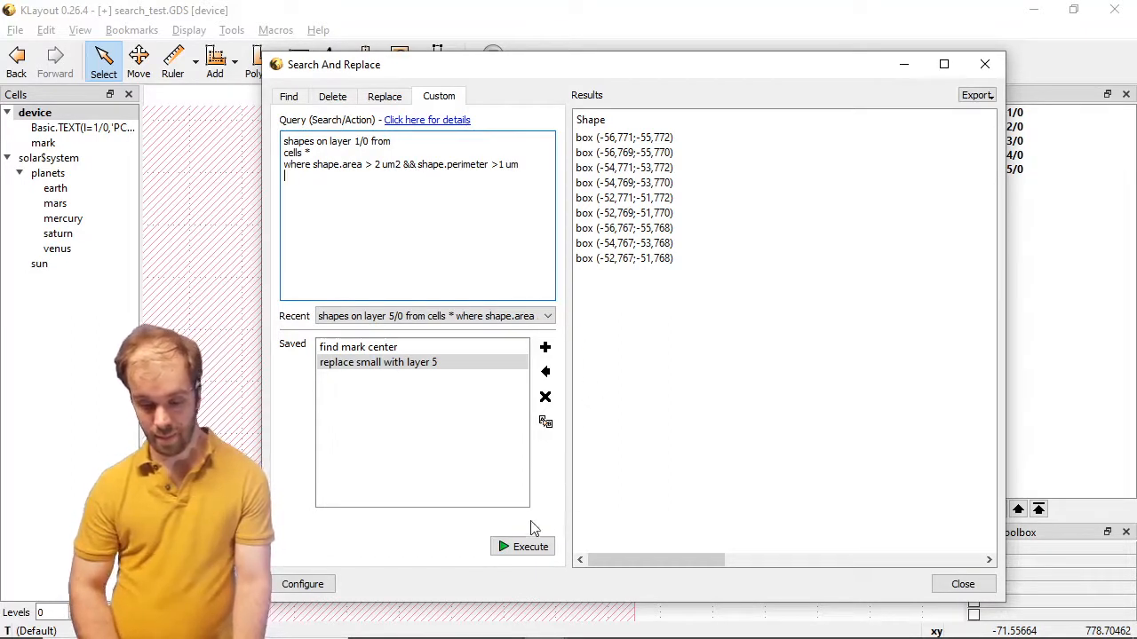
pyautogui.click(508, 548)
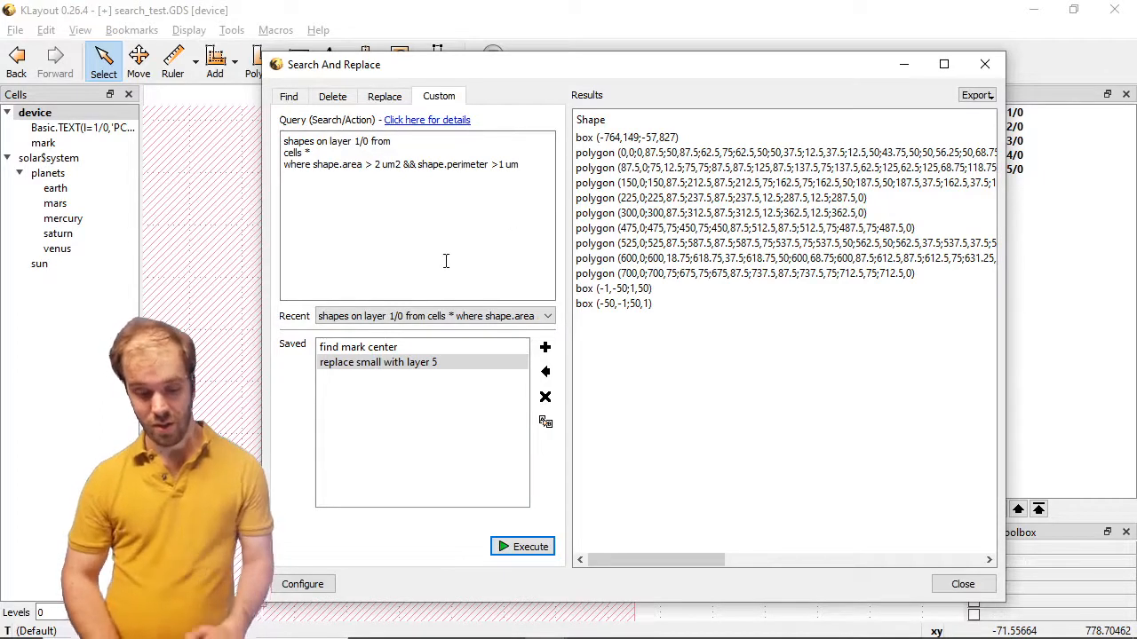
# Load the saved query 'replace small with layer 5' and review the layer methods in the class Shape API reference.
pyautogui.doubleClick(393, 363)
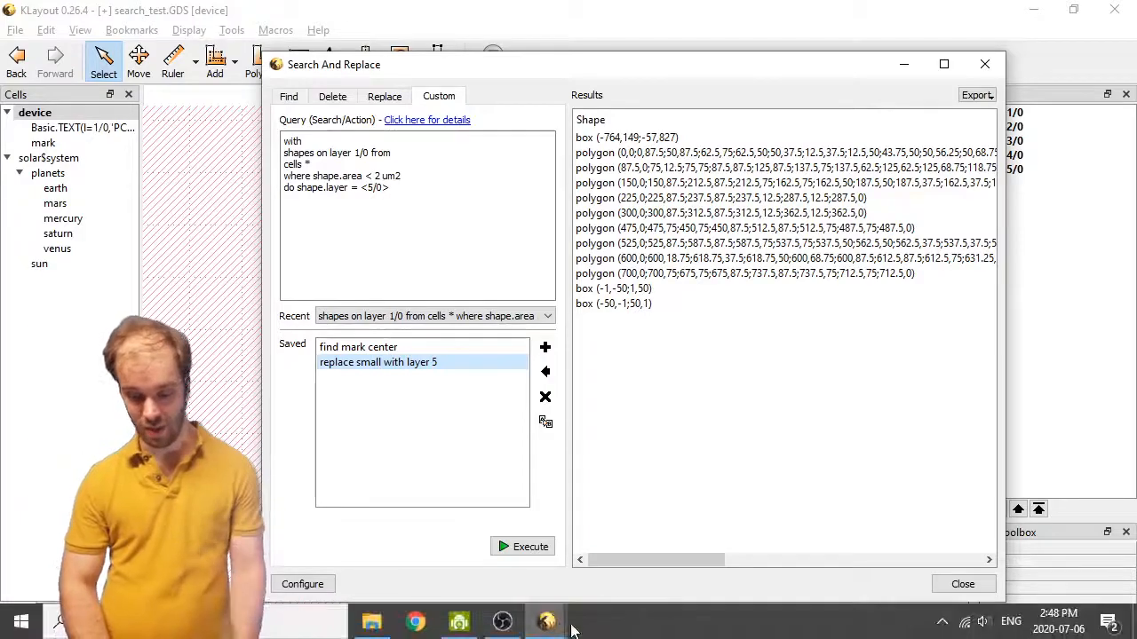
pyautogui.moveTo(549, 622)
pyautogui.click(684, 541)
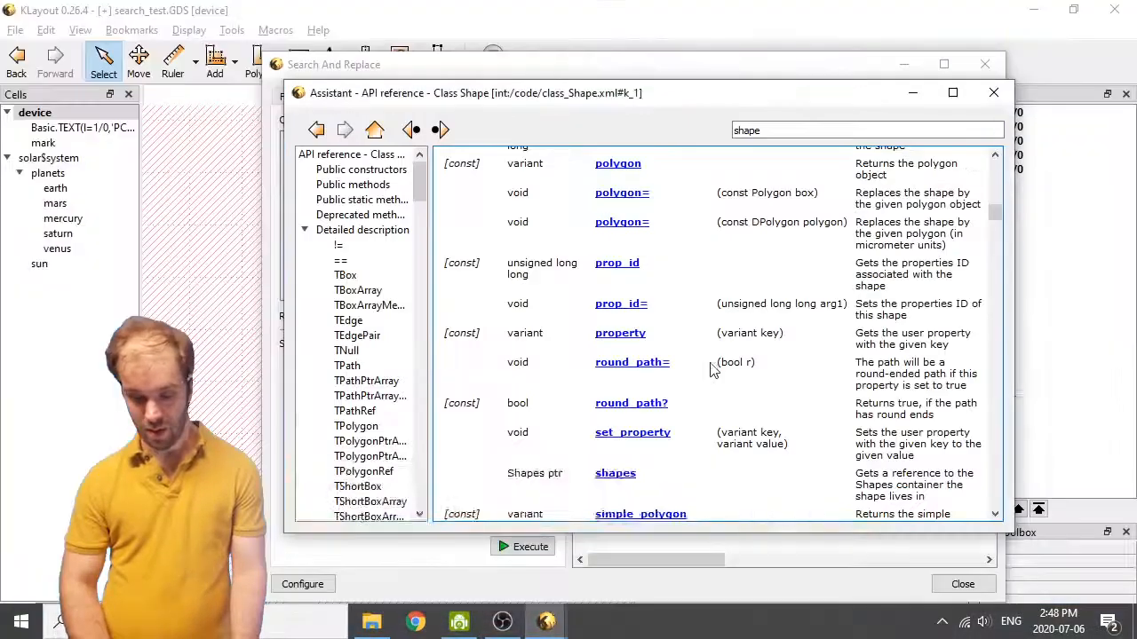
pyautogui.scroll(12, 710, 368)
pyautogui.scroll(-2, 710, 368)
pyautogui.scroll(-1, 710, 369)
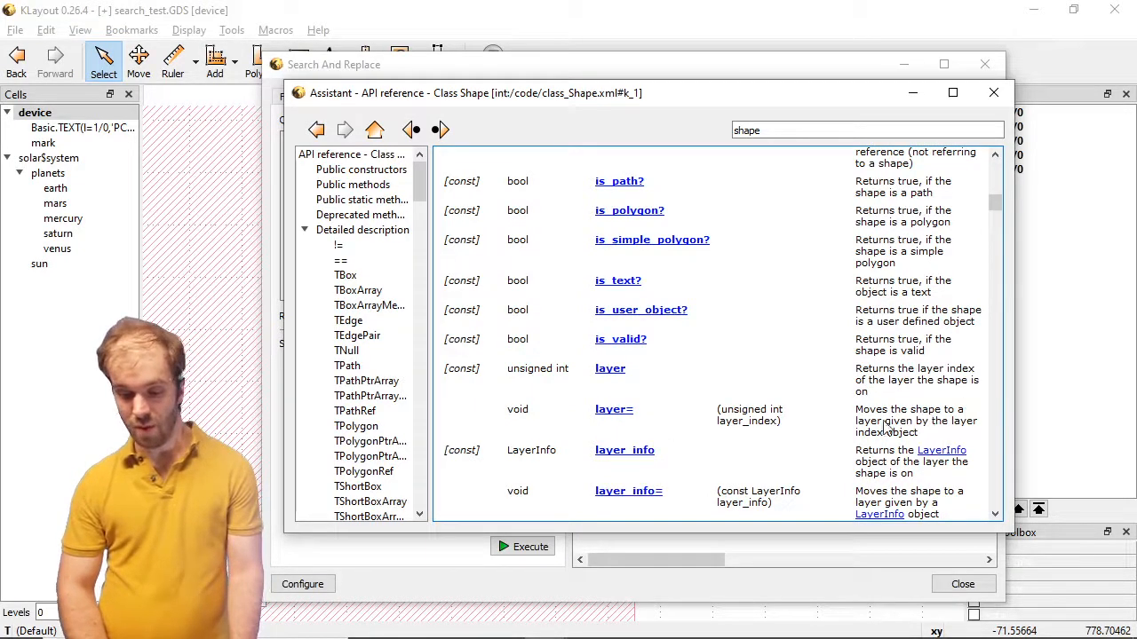
pyautogui.click(912, 93)
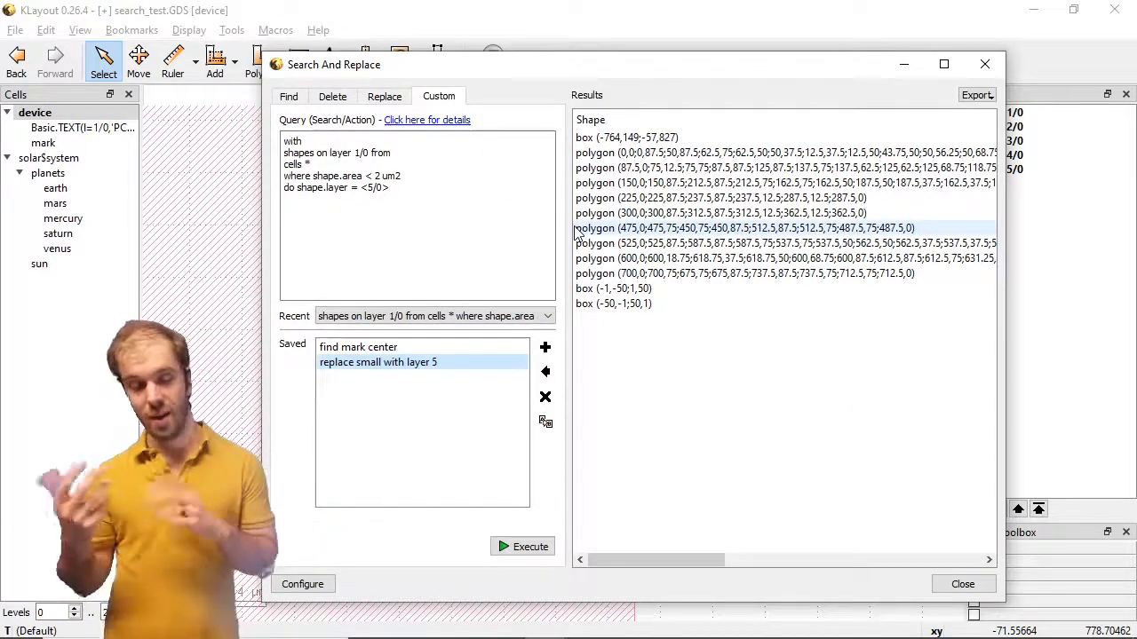
# Extend the where condition of the loaded query with a second comparison, '&& shape.area >'.
pyautogui.click(399, 187)
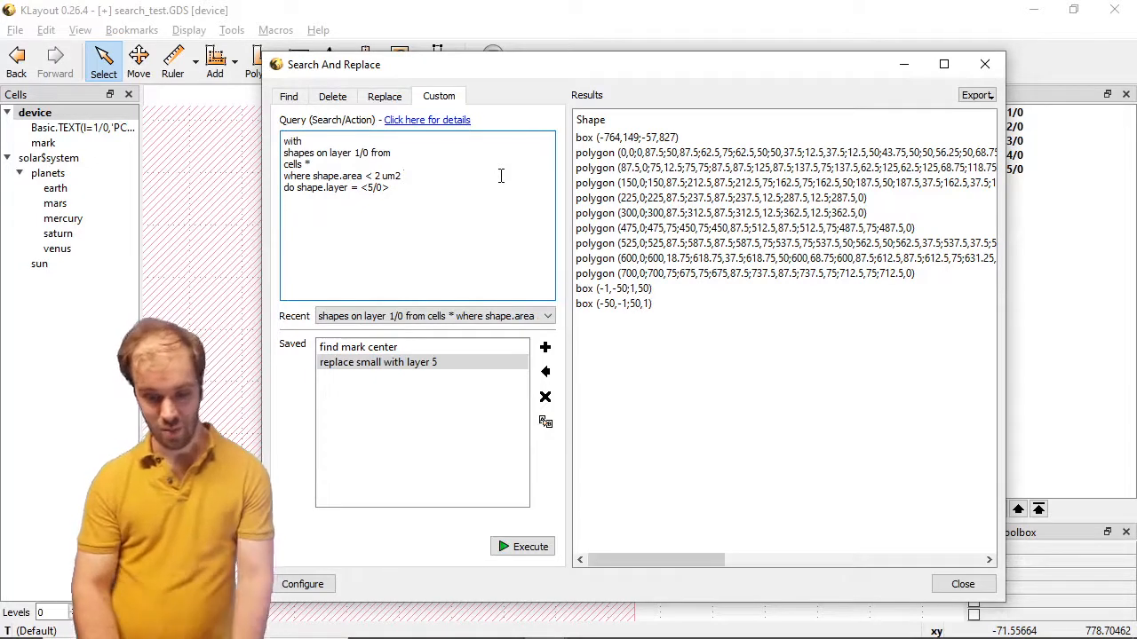
pyautogui.write('shape')
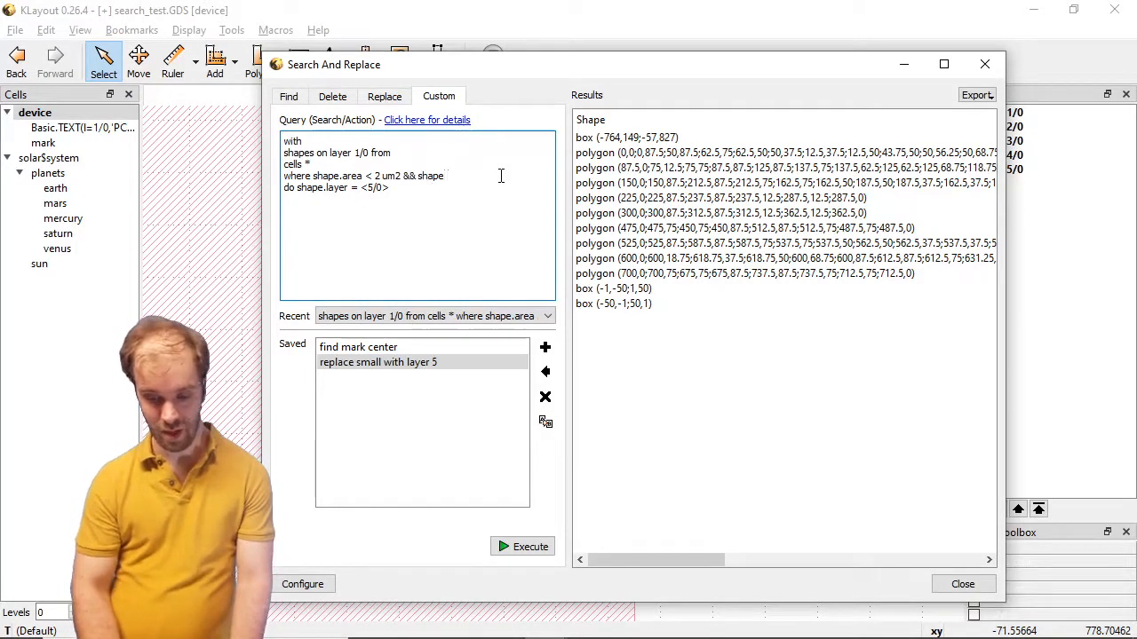
pyautogui.write('. area <')
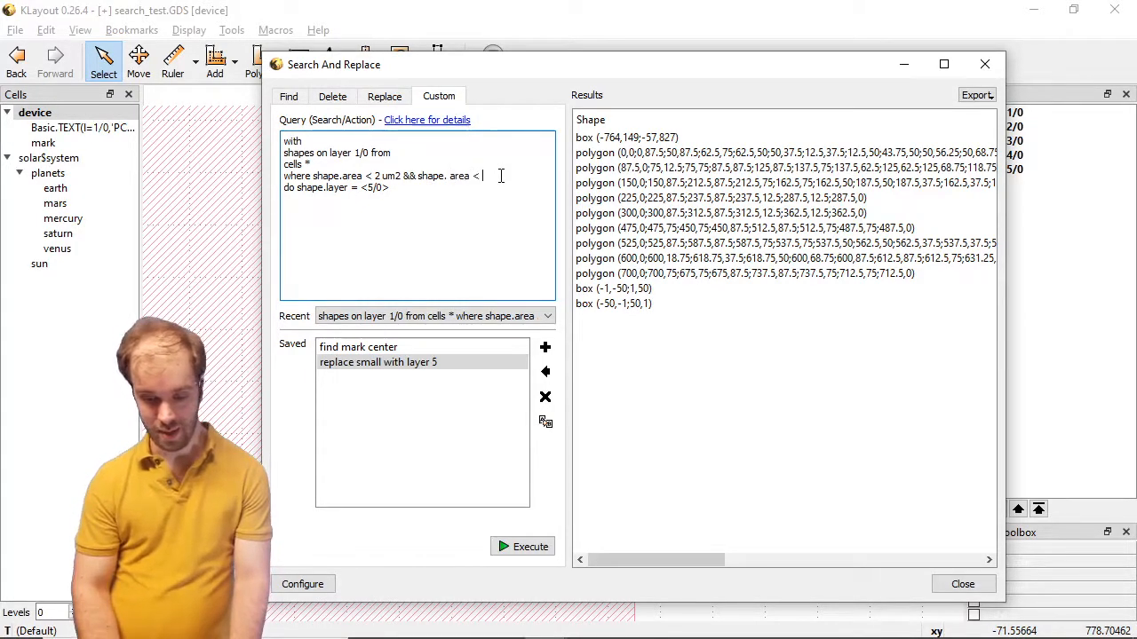
pyautogui.press('BackSpace')
pyautogui.press('BackSpace')
pyautogui.press('BackSpace')
pyautogui.press('BackSpace')
pyautogui.press('BackSpace')
pyautogui.press('BackSpace')
pyautogui.press('BackSpace')
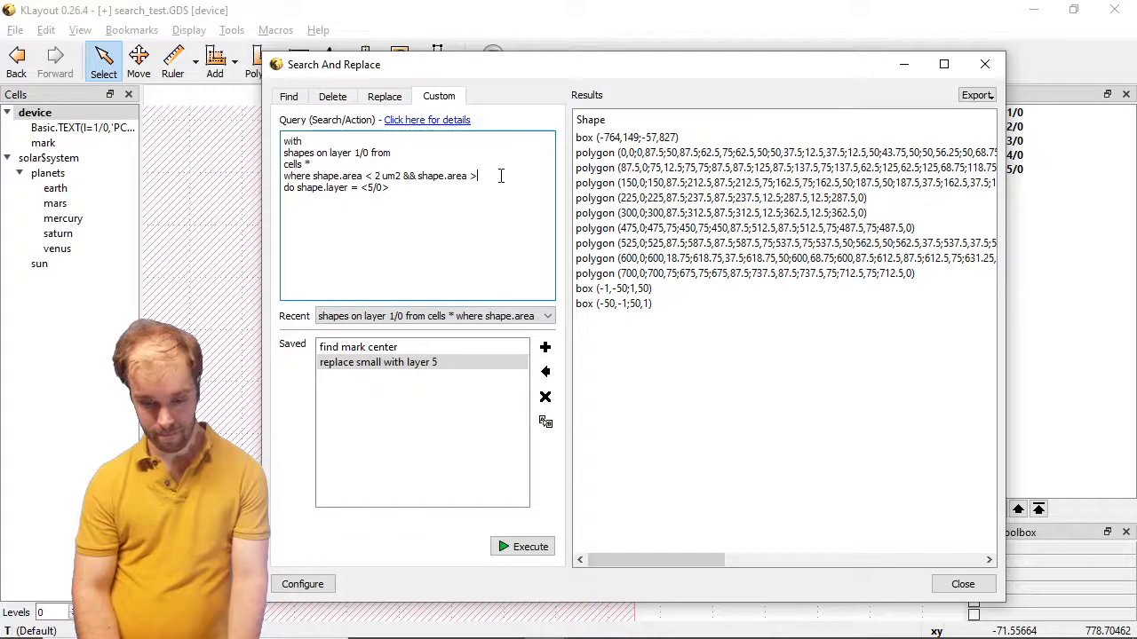
# Set the area limits in the where condition to 'shape.area > 2 um2 && shape.area < 500 um2'.
pyautogui.click(376, 174)
pyautogui.press('BackSpace')
pyautogui.press('BackSpace')
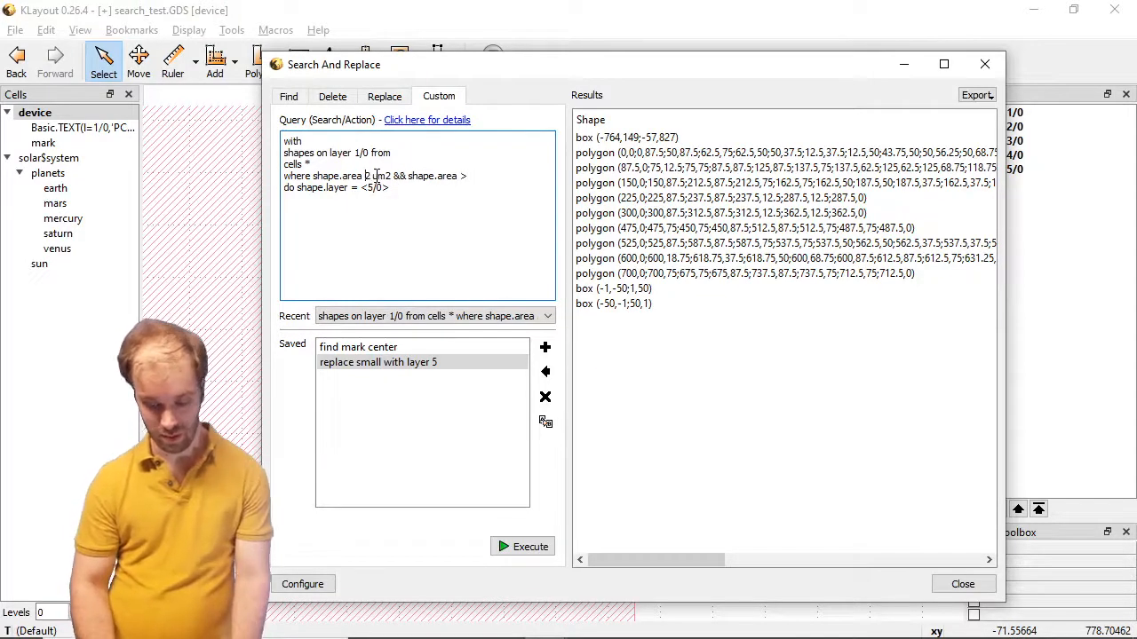
pyautogui.write('>')
pyautogui.click(482, 175)
pyautogui.press('BackSpace')
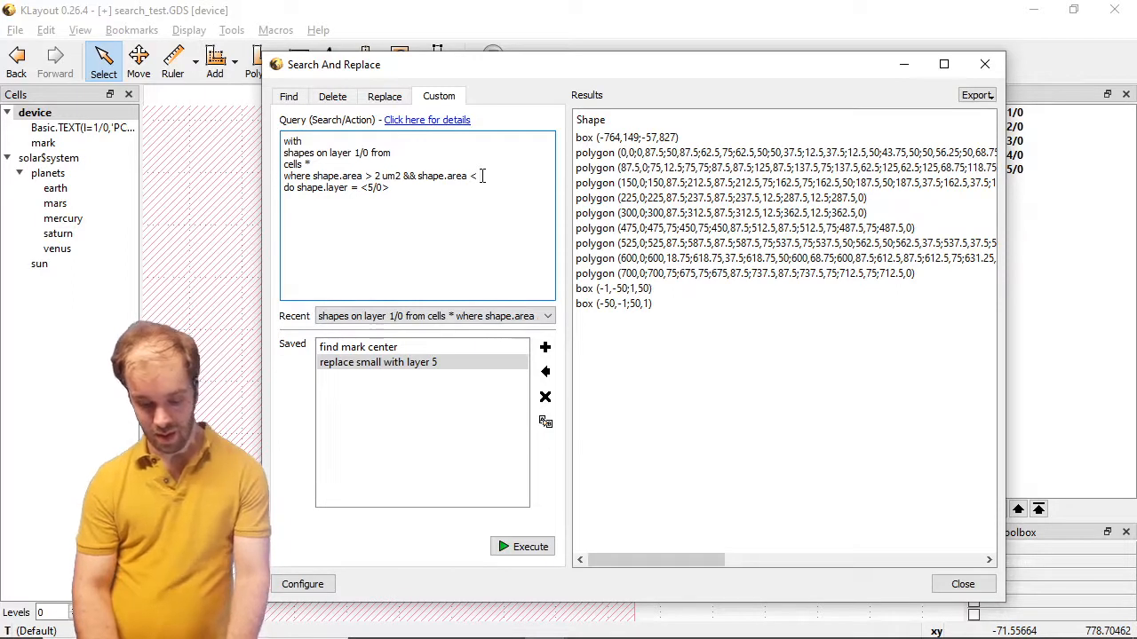
pyautogui.write('100')
pyautogui.write(' um2')
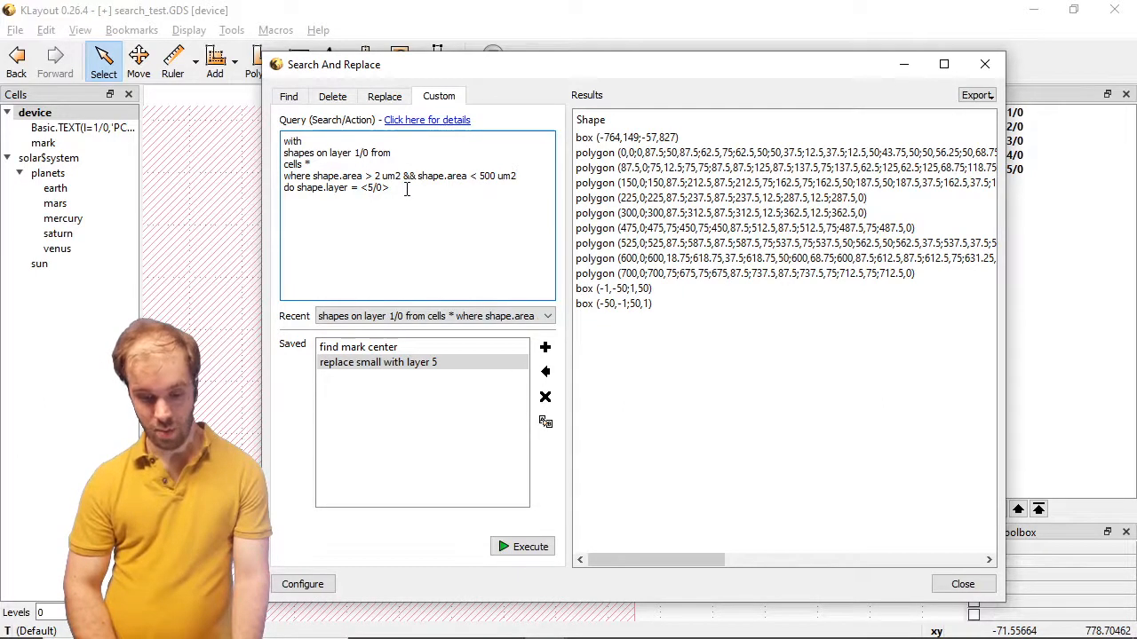
# Replace the layer assignment in the do clause with the beginning of a rounding expression, 'shape.polygon = shape.polygon.round_'.
pyautogui.press('BackSpace')
pyautogui.press('BackSpace')
pyautogui.press('BackSpace')
pyautogui.press('BackSpace')
pyautogui.press('BackSpace')
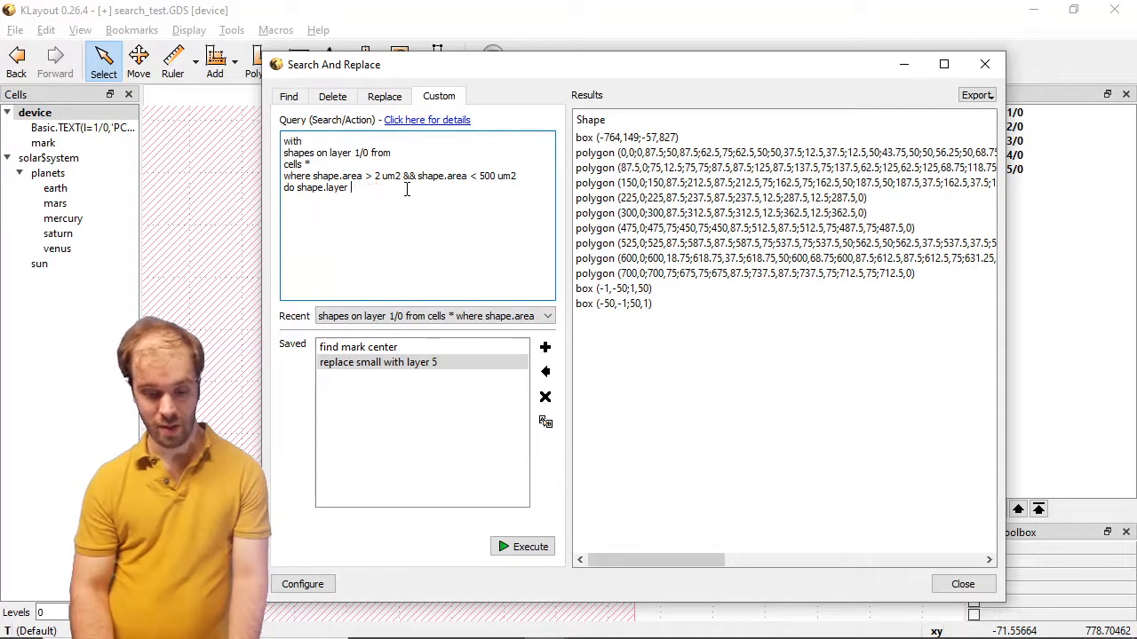
pyautogui.press('BackSpace')
pyautogui.press('BackSpace')
pyautogui.press('BackSpace')
pyautogui.press('BackSpace')
pyautogui.press('BackSpace')
pyautogui.write('oly')
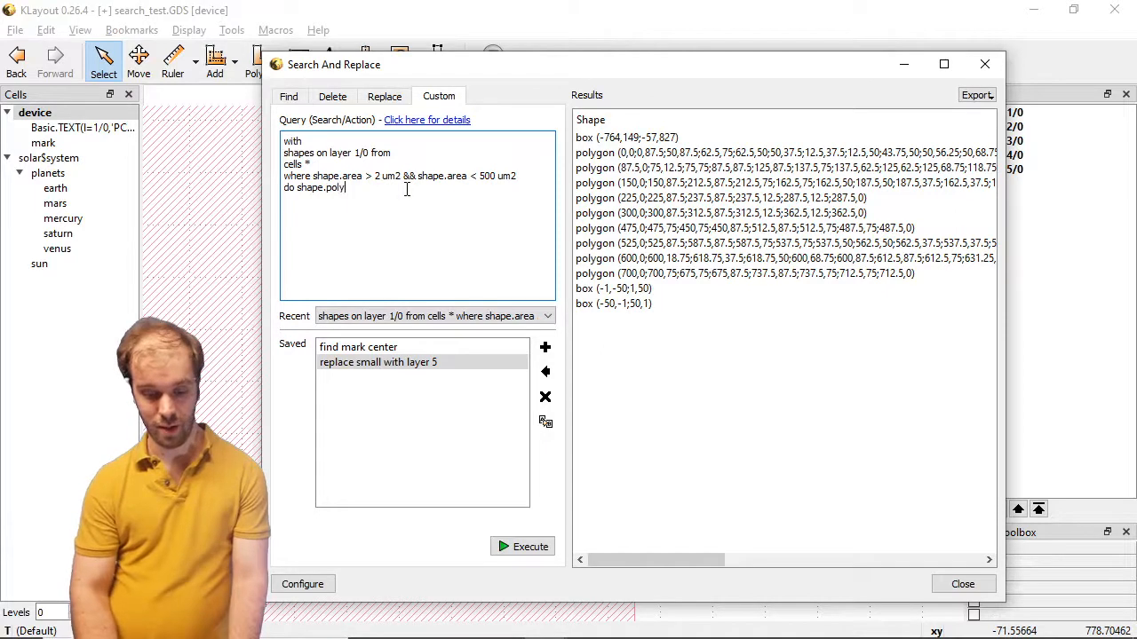
pyautogui.write('gon')
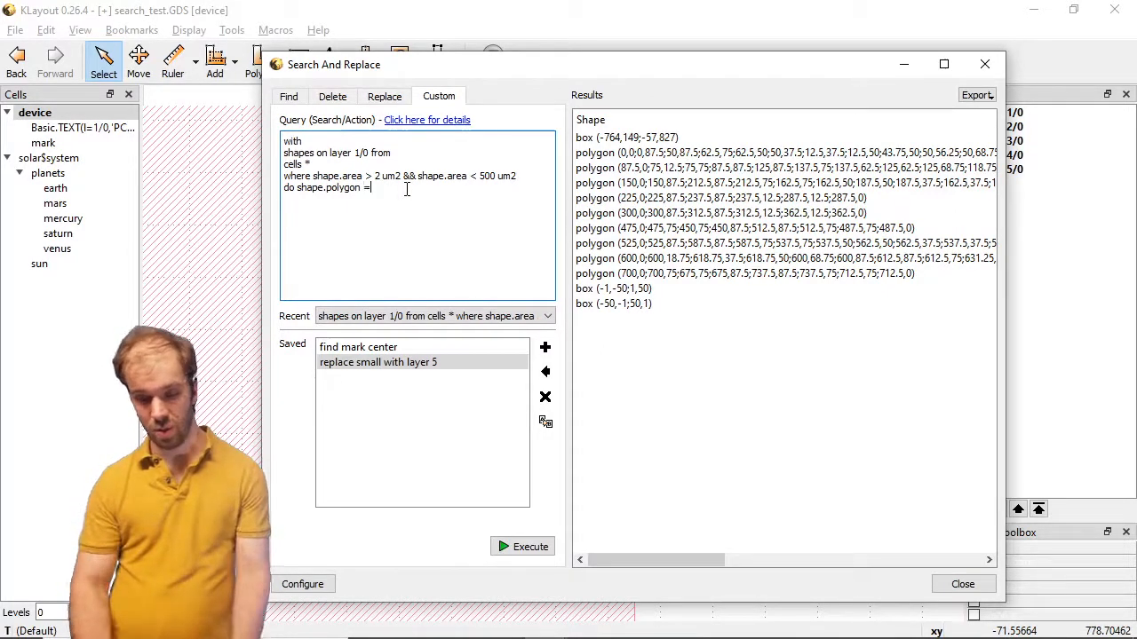
pyautogui.write(' = shape.')
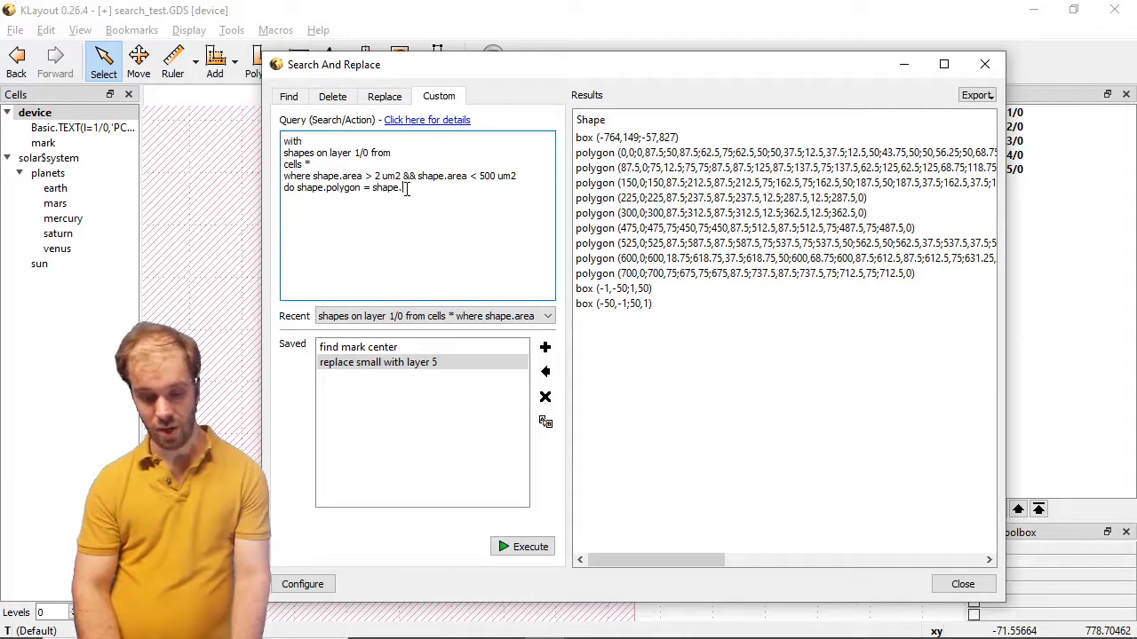
pyautogui.write('polygon.round_')
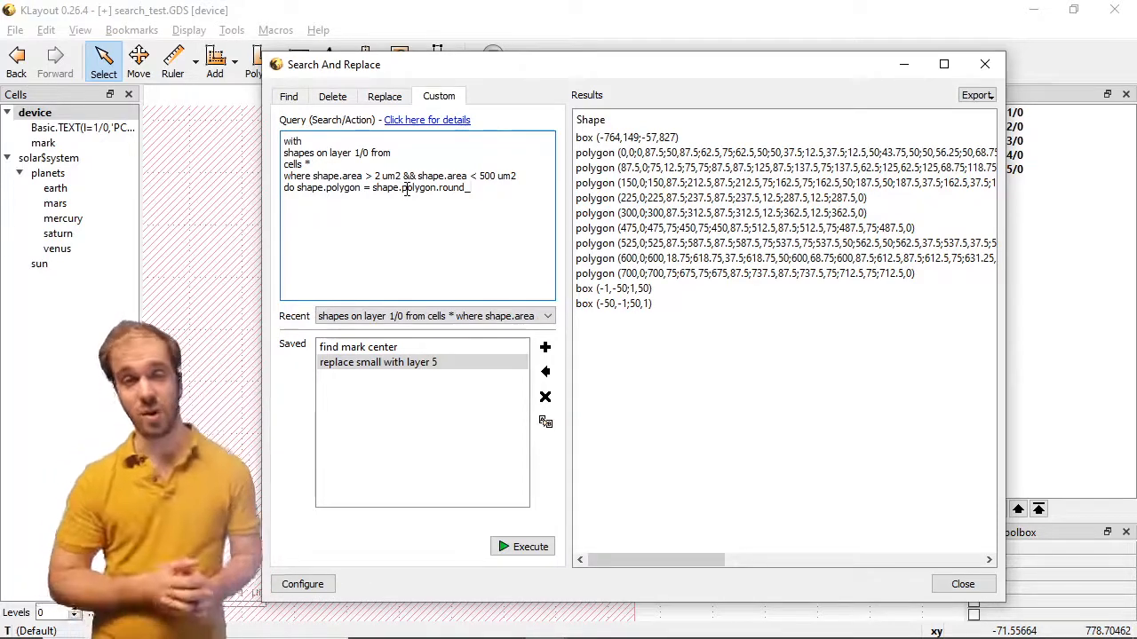
# Look up the Round Corners command among the selection editing operations and return to the search dialog.
pyautogui.click(45, 29)
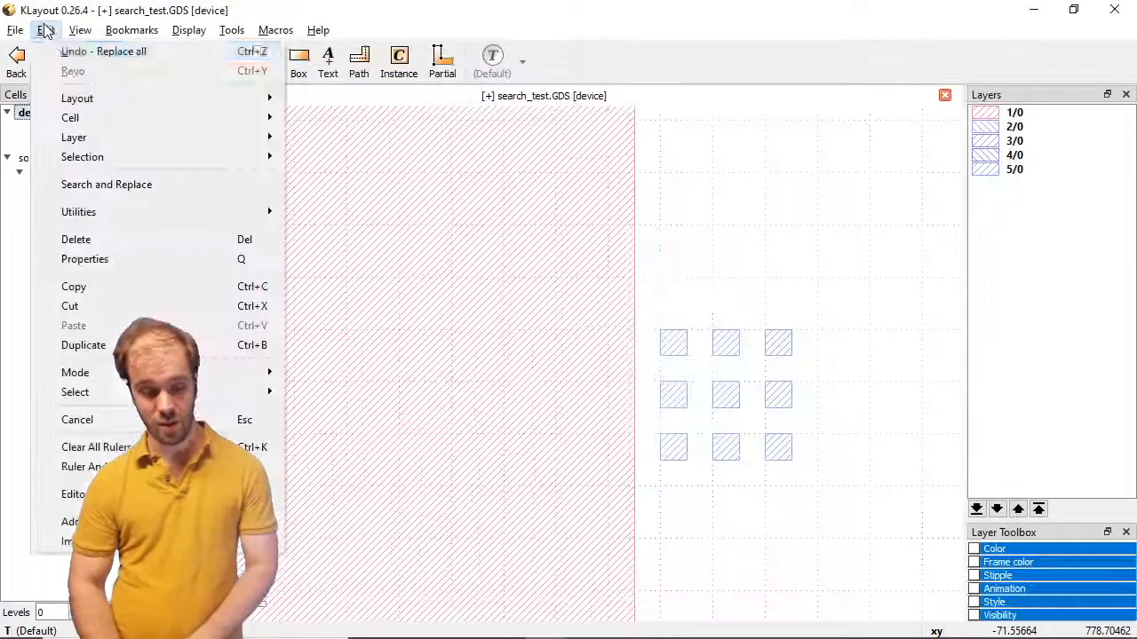
pyautogui.moveTo(89, 157)
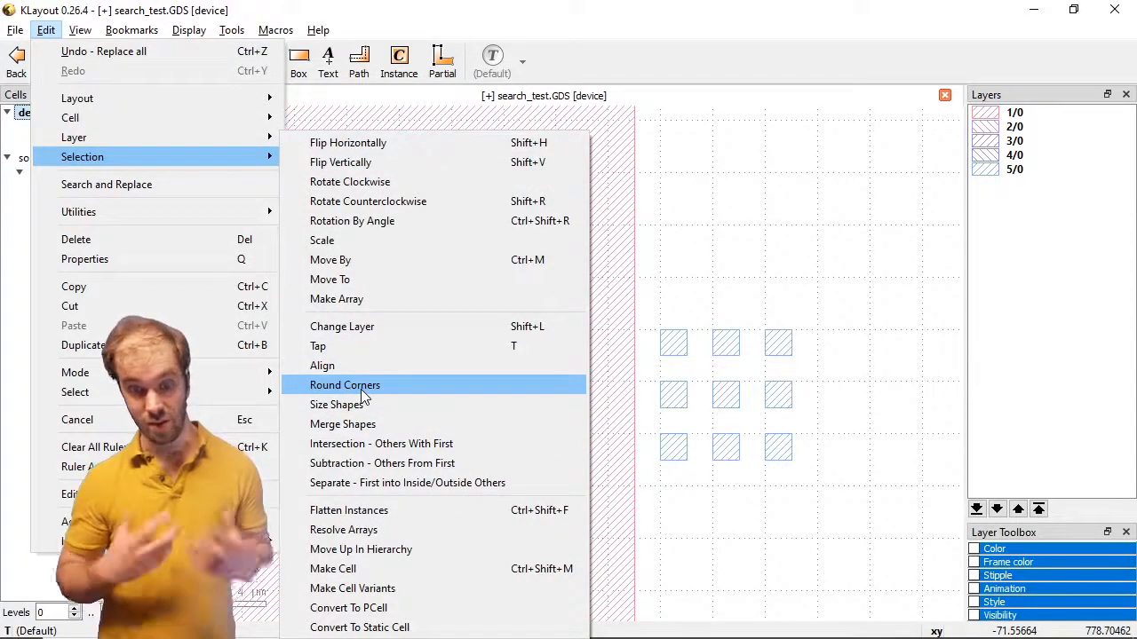
pyautogui.hotkey('alt', 'Tab')
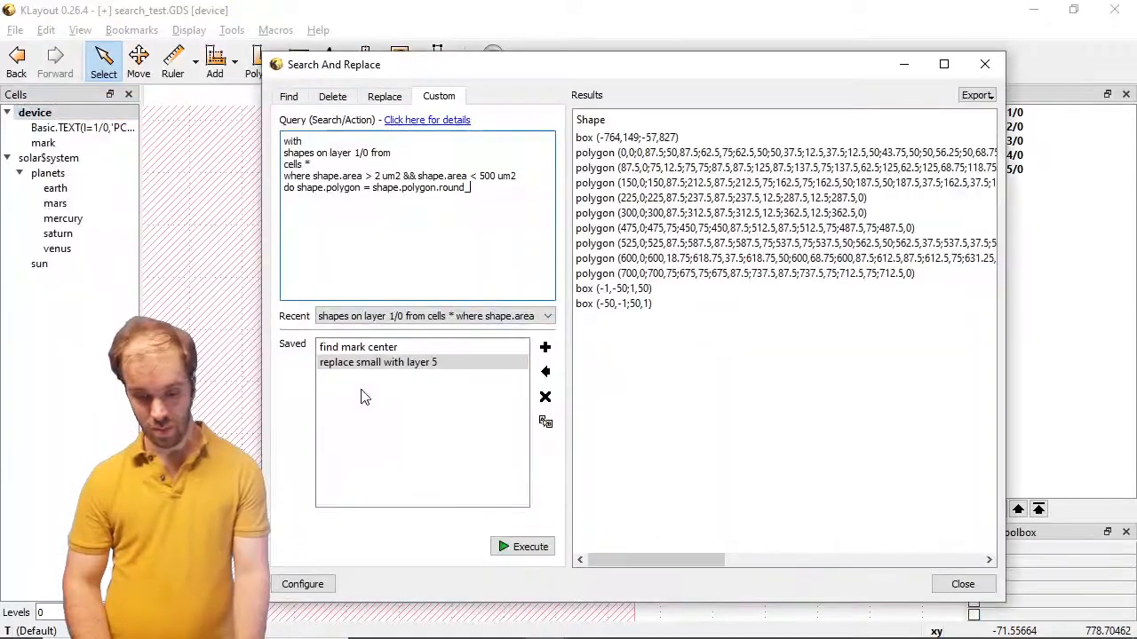
# Complete the do clause as 'shape.polygon.round_corners(20000,20000,64)' and execute the query.
pyautogui.write('orners(')
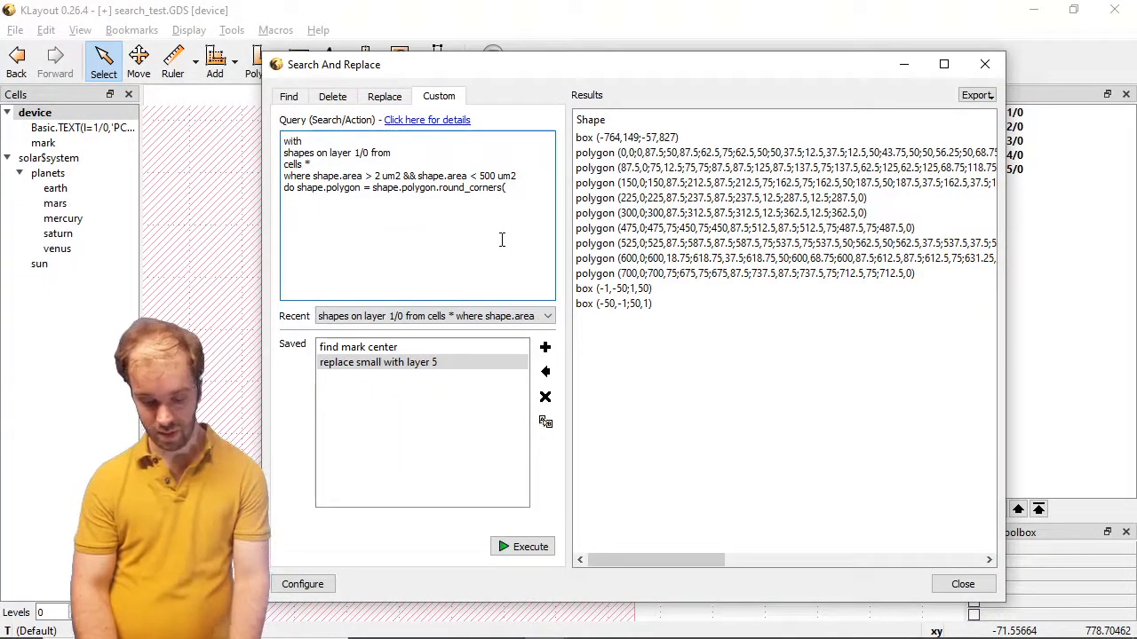
pyautogui.write('2000')
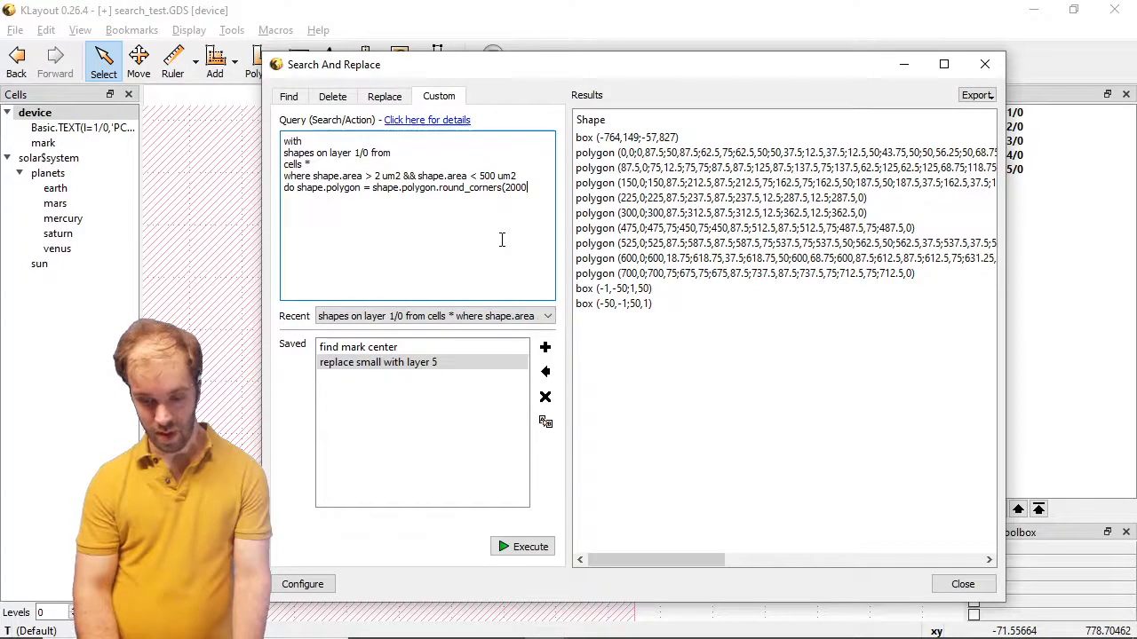
pyautogui.write('0,20000,')
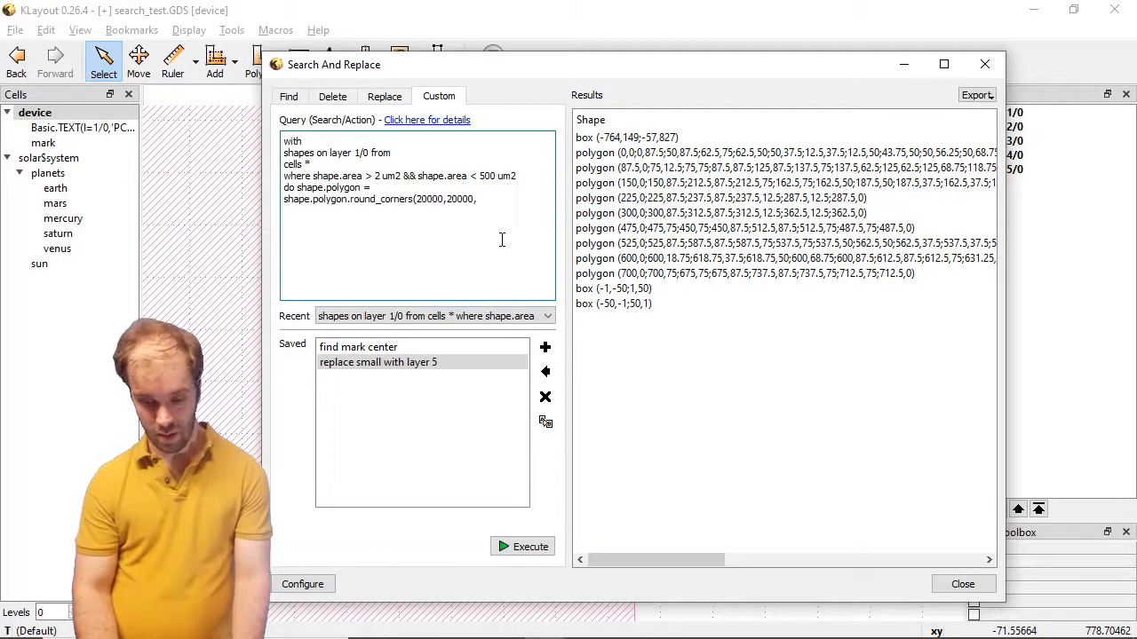
pyautogui.write('64)')
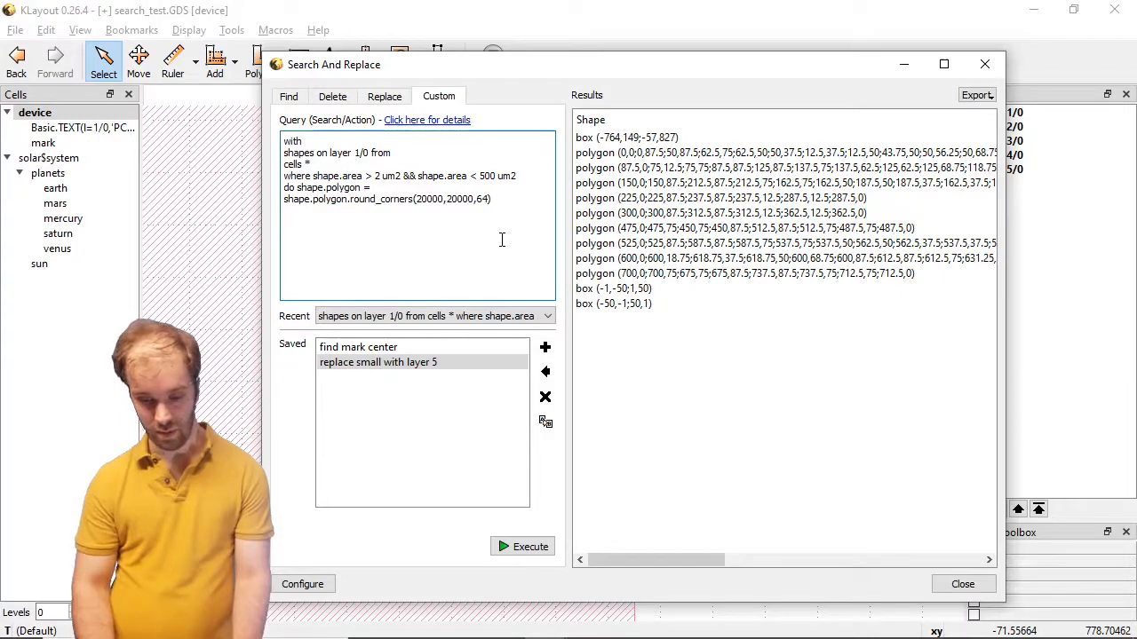
pyautogui.click(508, 546)
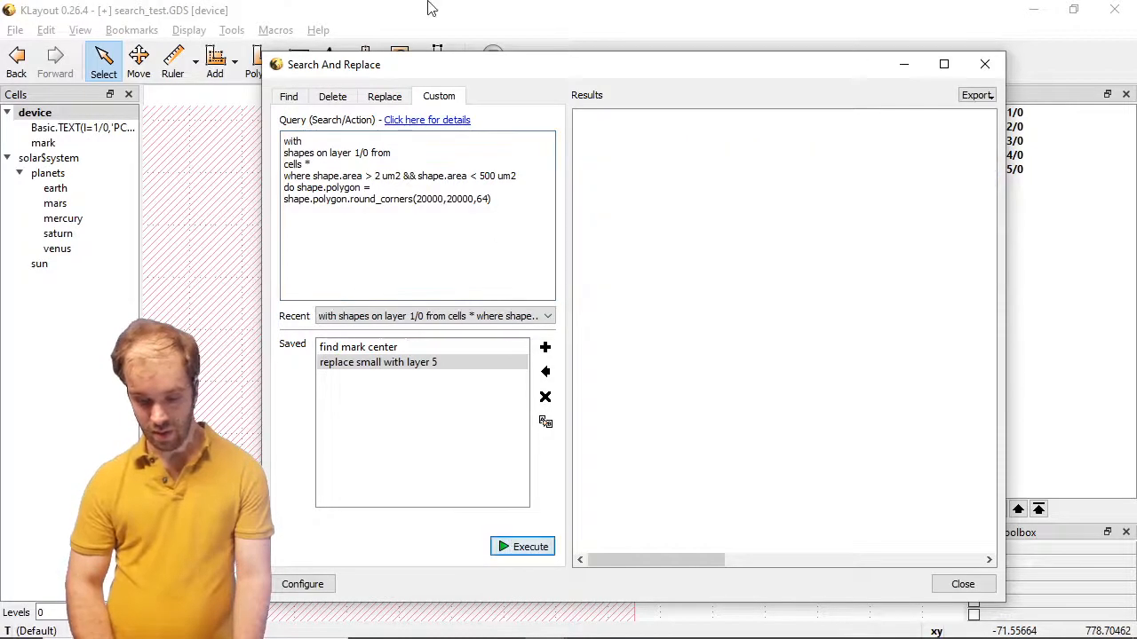
# Return to the layout and inspect the device cell's shapes, including the PCell text, for rounded corners.
pyautogui.click(428, 7)
pyautogui.scroll(-12, 427, 376)
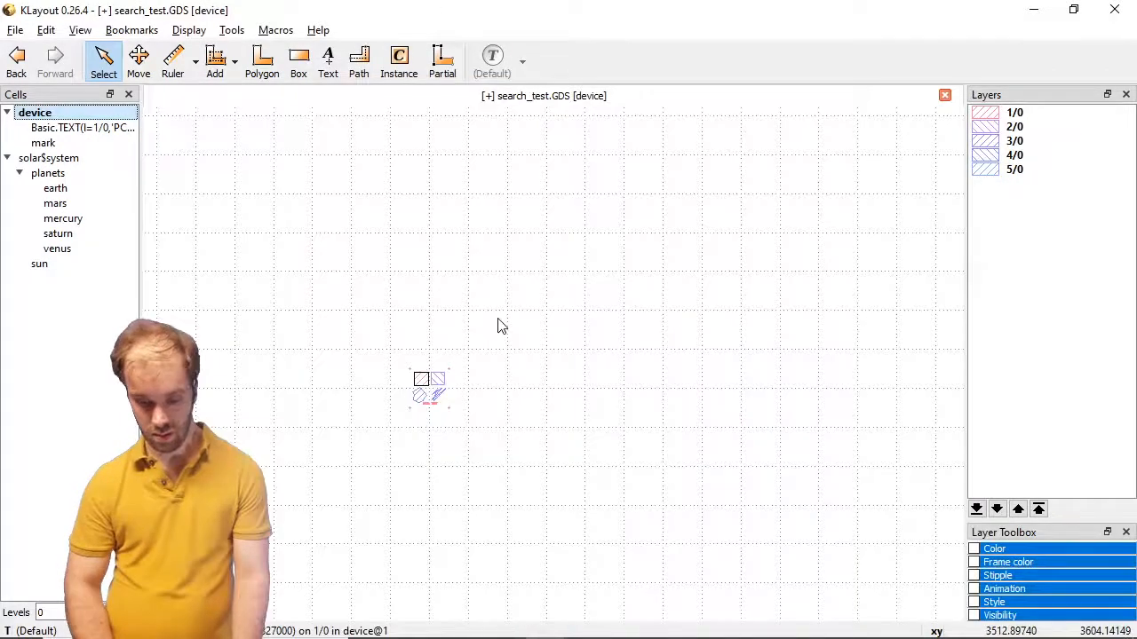
pyautogui.scroll(10, 421, 413)
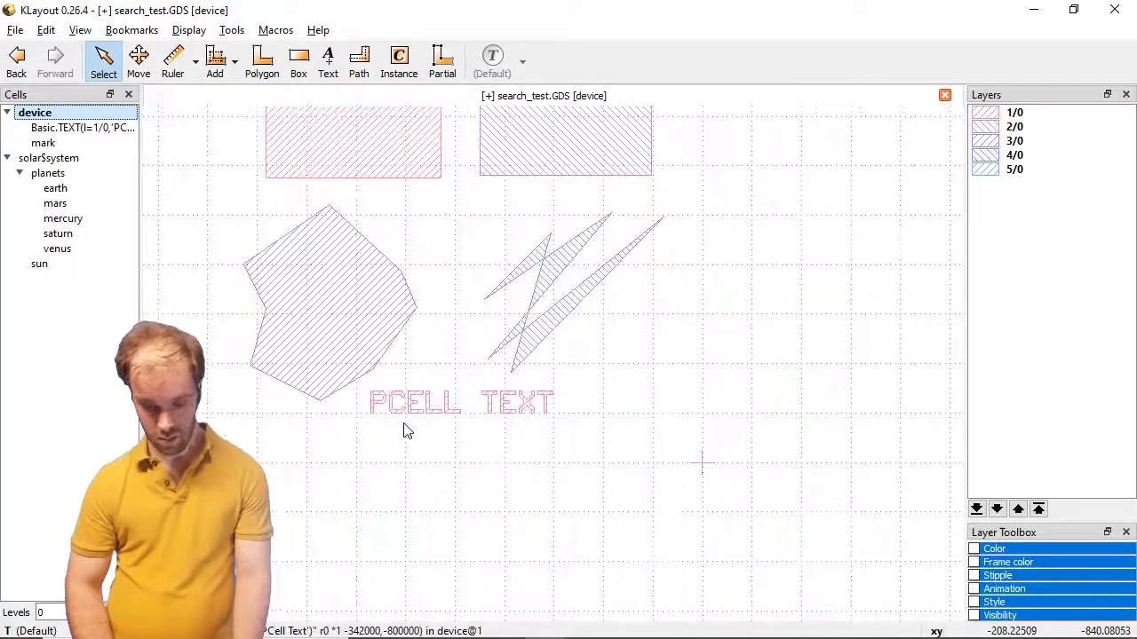
pyautogui.scroll(2, 404, 429)
pyautogui.scroll(-3, 404, 424)
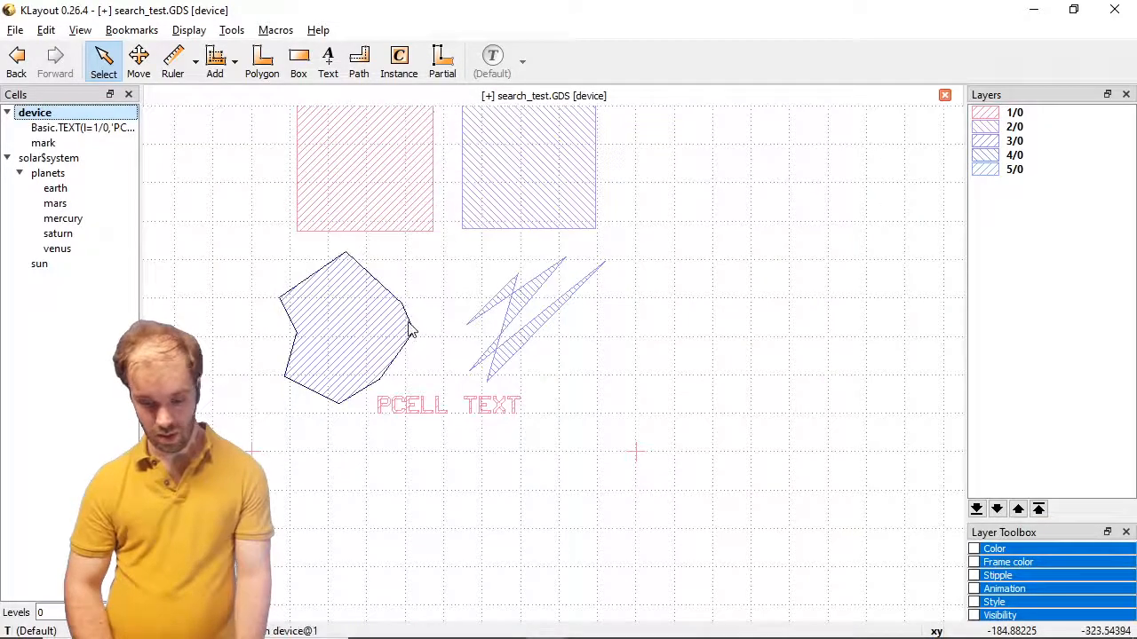
# Raise the upper area limit in the where clause to 5000 um2 and execute the corner-rounding query.
pyautogui.hotkey('alt', 'Tab')
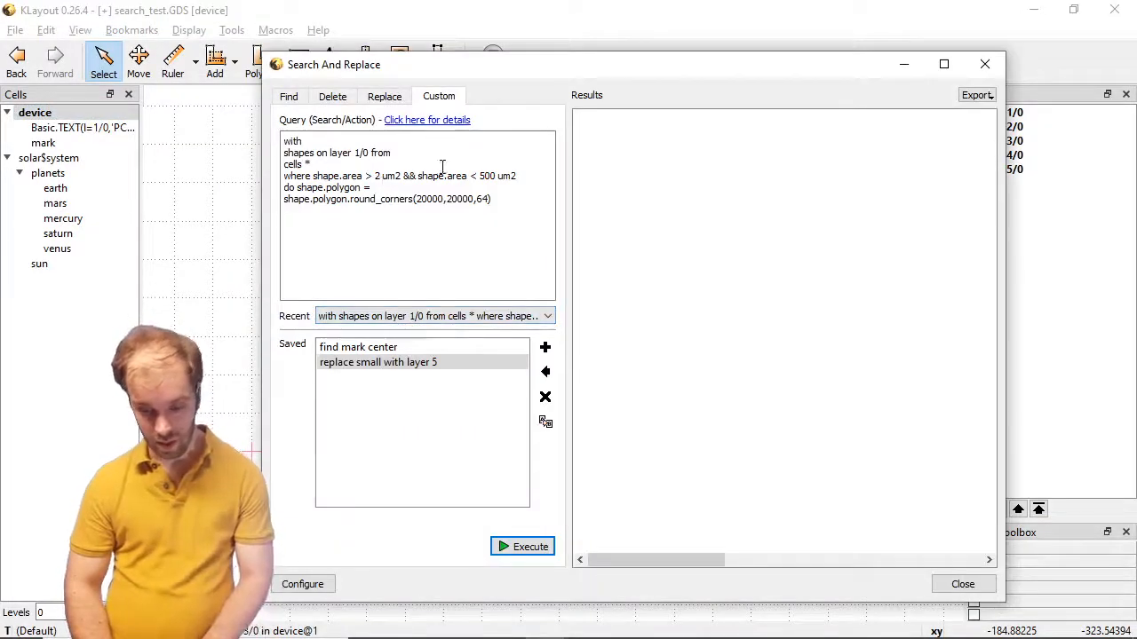
pyautogui.click(487, 172)
pyautogui.write('0')
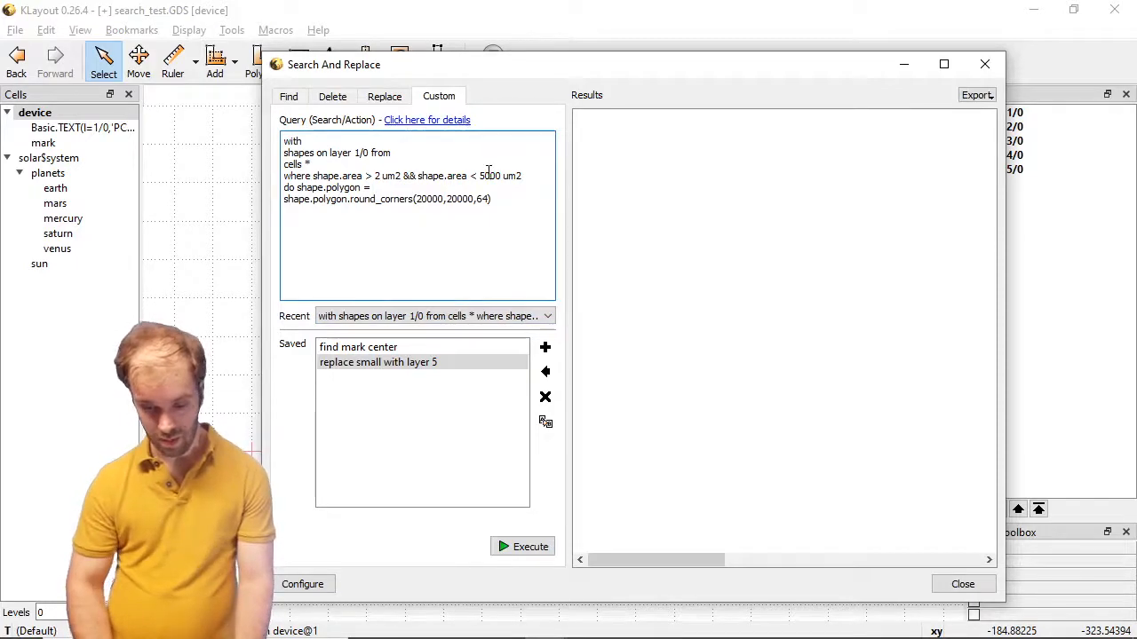
pyautogui.click(532, 548)
# Inspect the PCell text and the layer 1/0 box in the device cell for rounded corners.
pyautogui.click(394, 8)
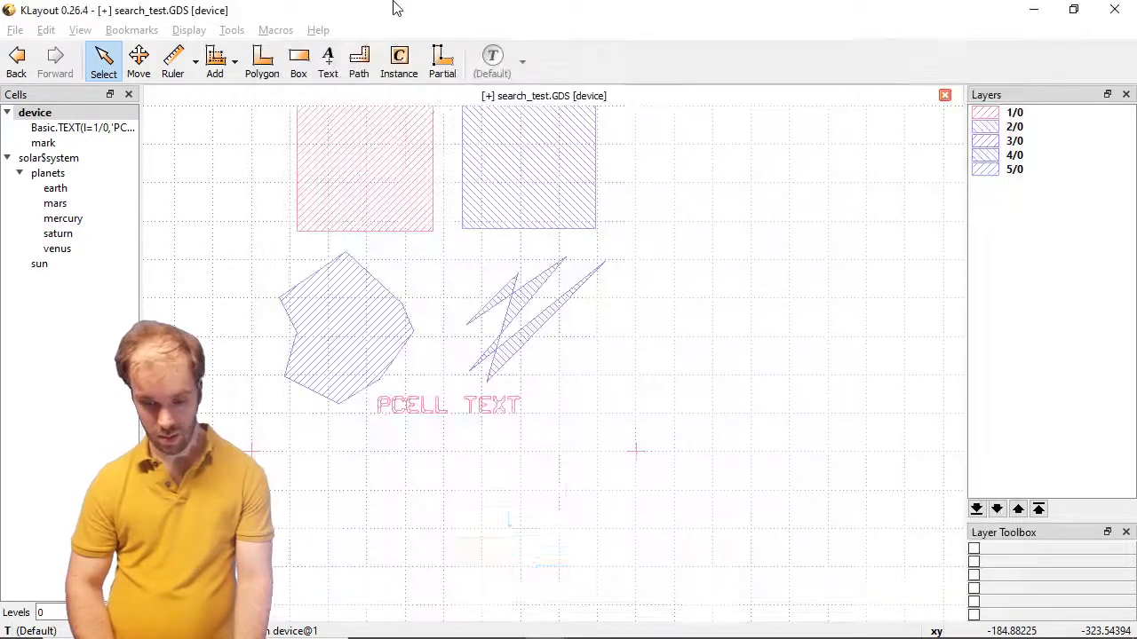
pyautogui.scroll(3, 405, 423)
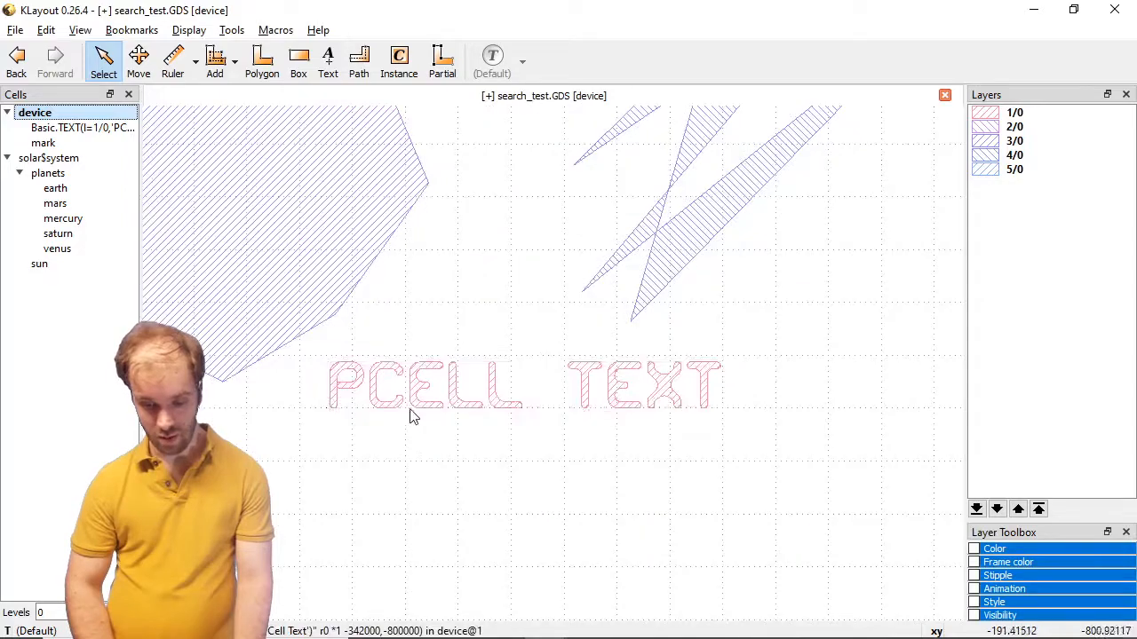
pyautogui.scroll(-3, 413, 390)
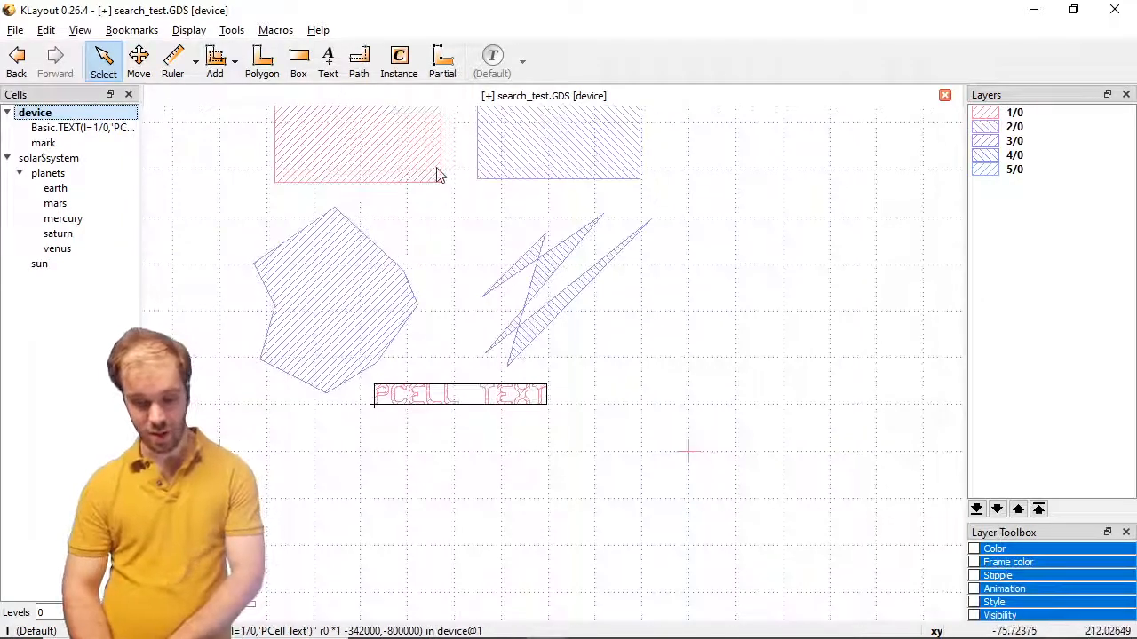
pyautogui.scroll(4, 435, 170)
pyautogui.scroll(2, 448, 200)
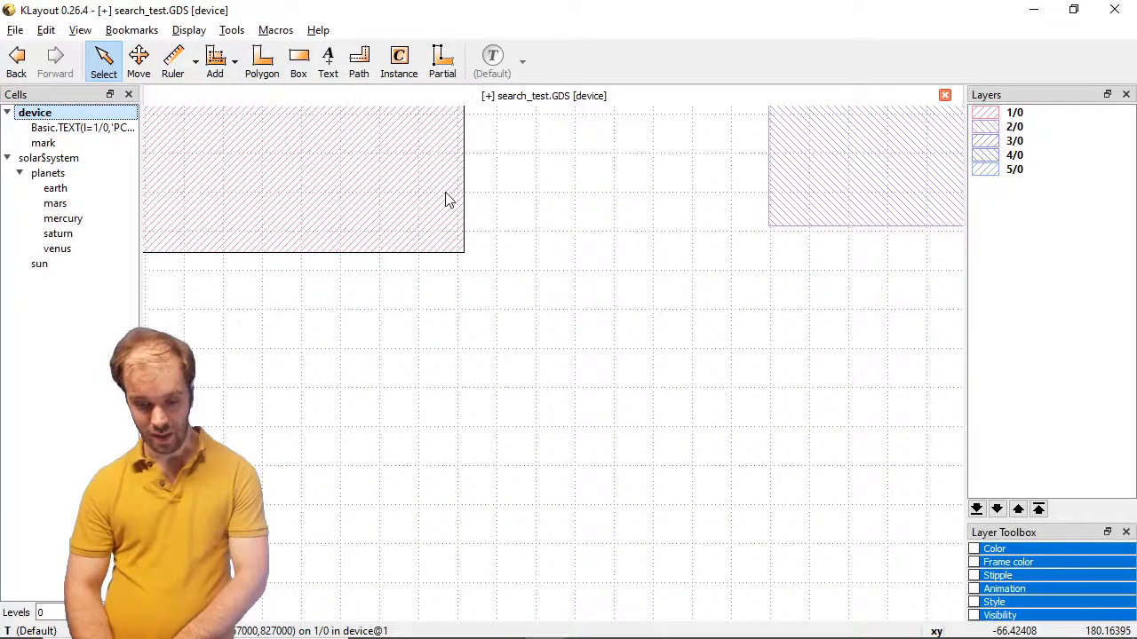
pyautogui.scroll(-3, 466, 260)
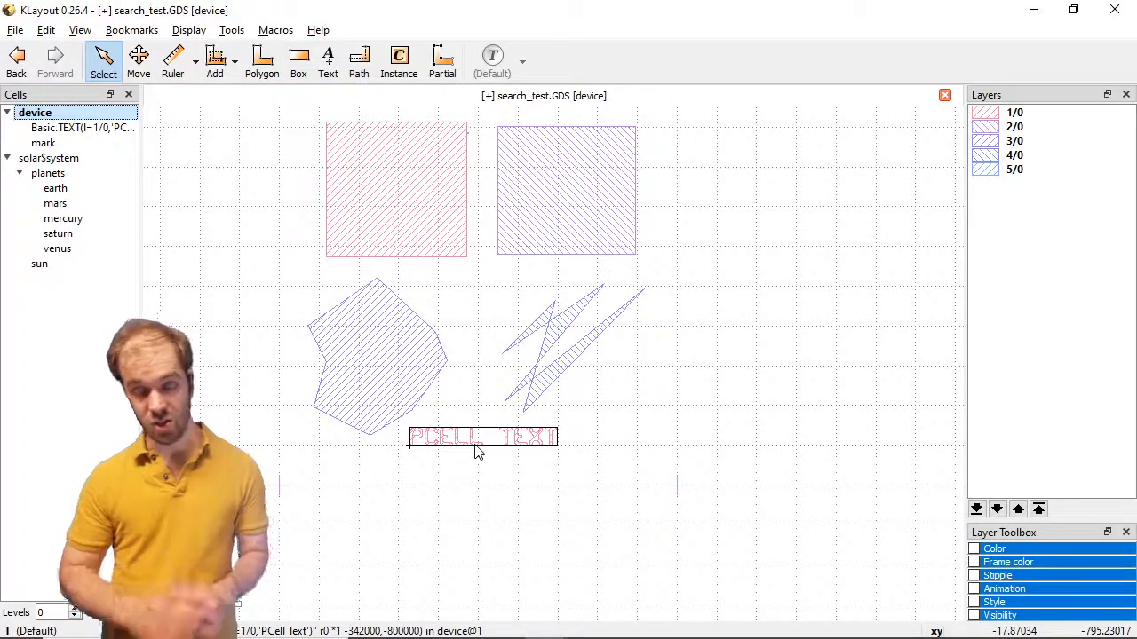
# Return to the Search And Replace dialog and remove the do clause from the custom query.
pyautogui.moveTo(546, 623)
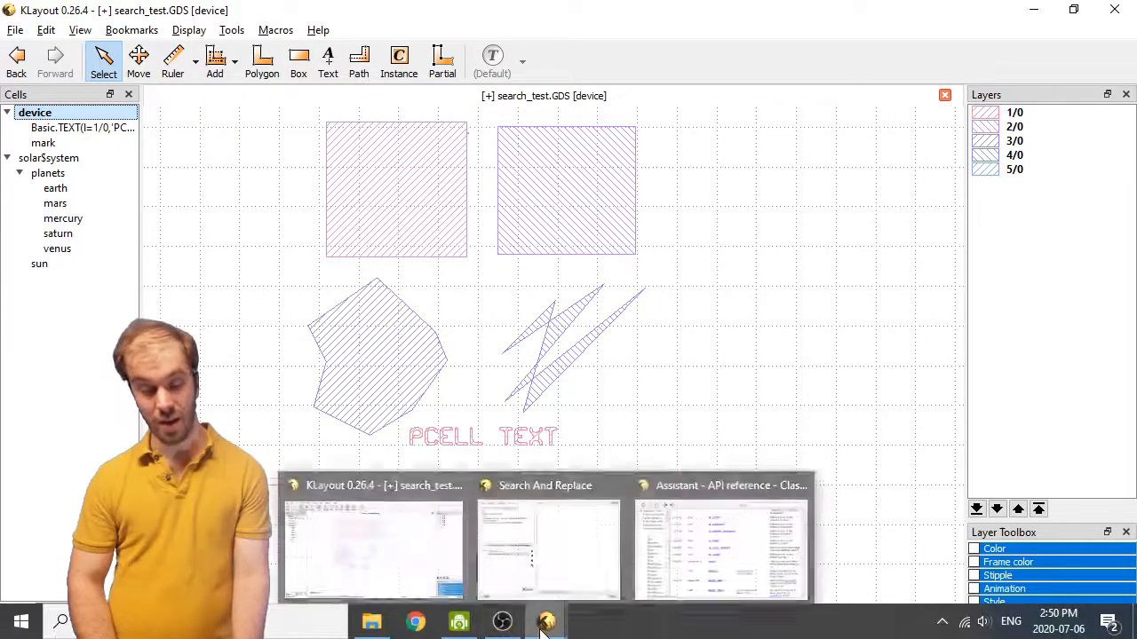
pyautogui.moveTo(549, 576)
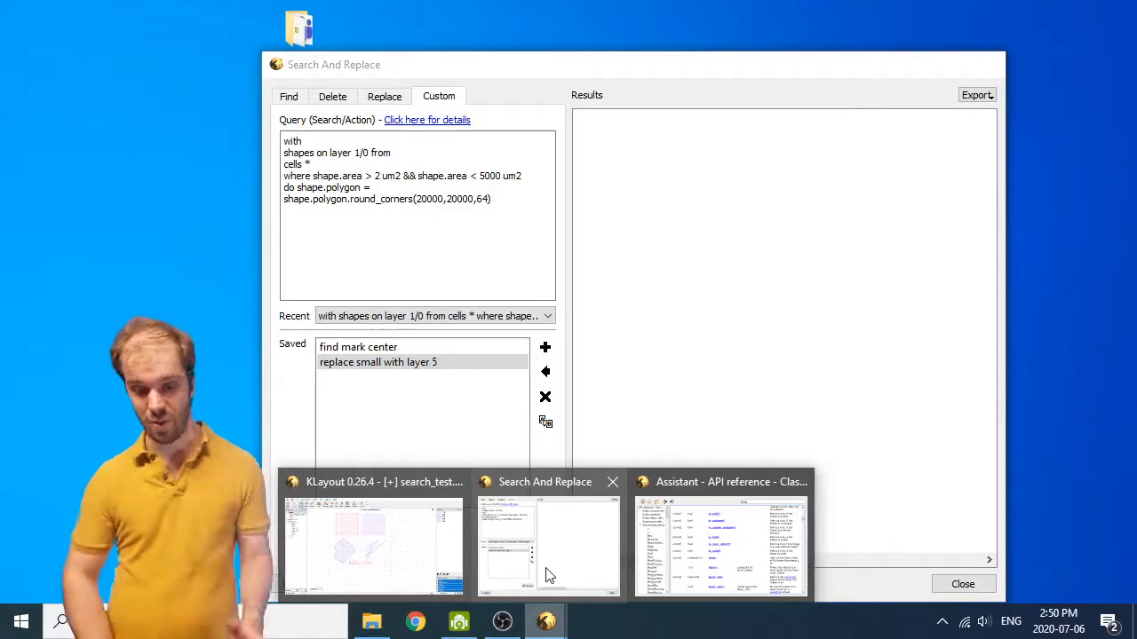
pyautogui.click(548, 576)
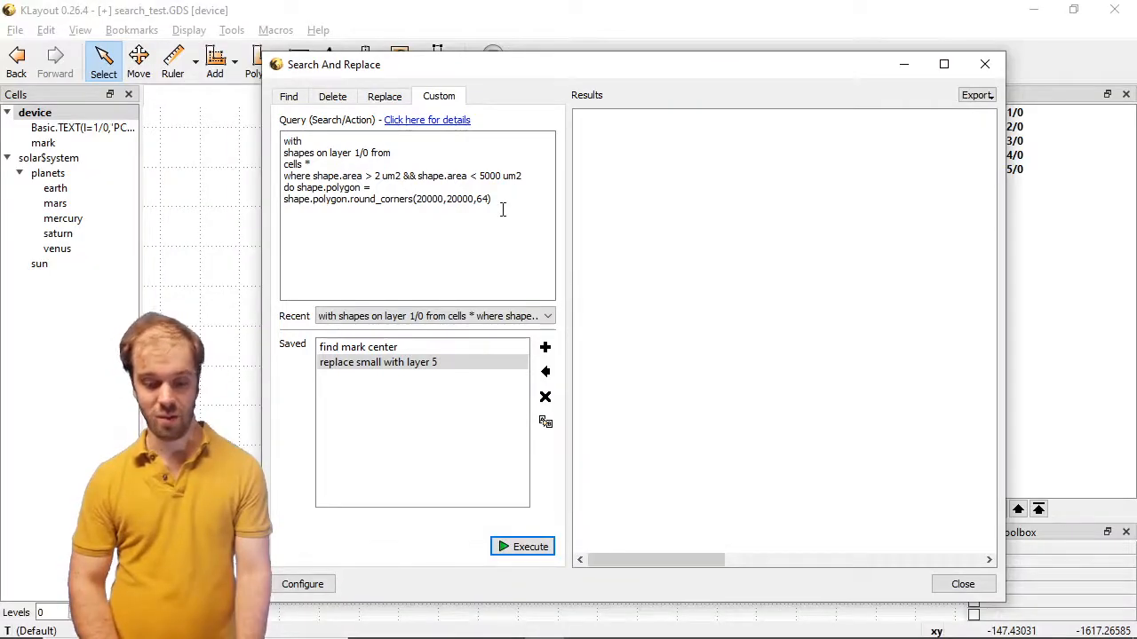
pyautogui.moveTo(503, 200); pyautogui.dragTo(284, 189)
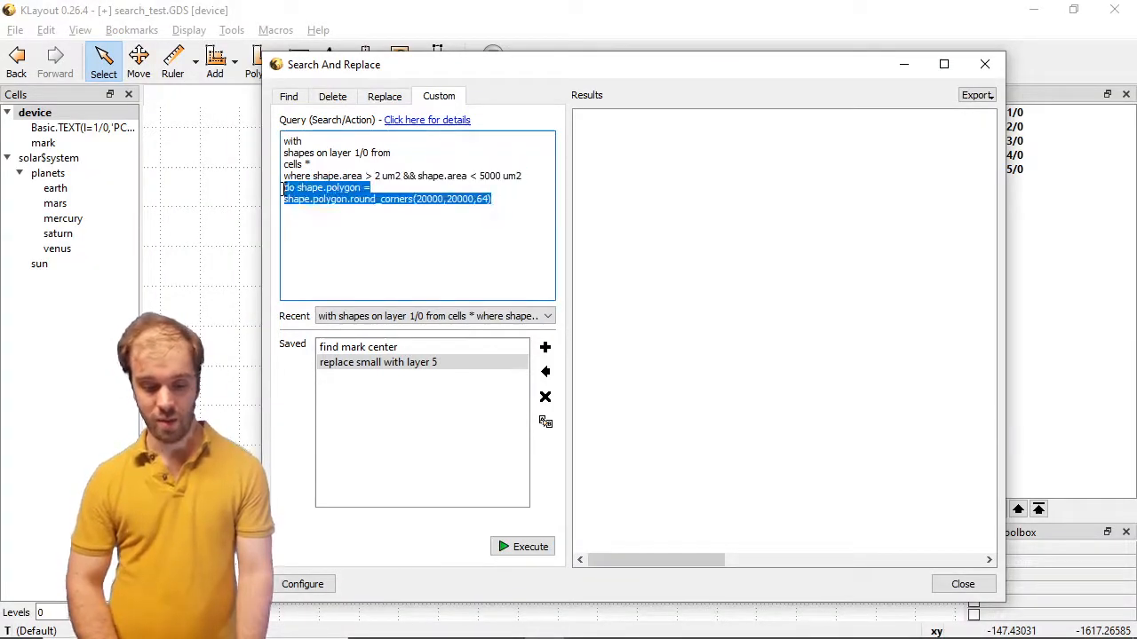
pyautogui.press('BackSpace')
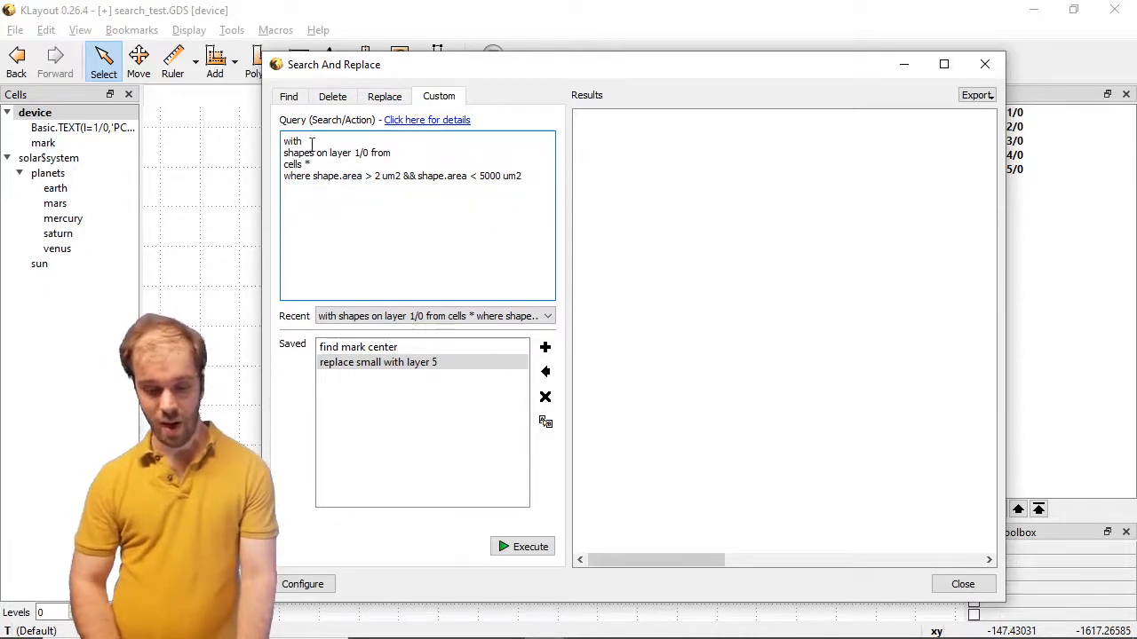
# Try 'delete' in place of the query's opening keyword 'with' and clear that first line.
pyautogui.moveTo(311, 141); pyautogui.dragTo(254, 140)
pyautogui.write('delete')
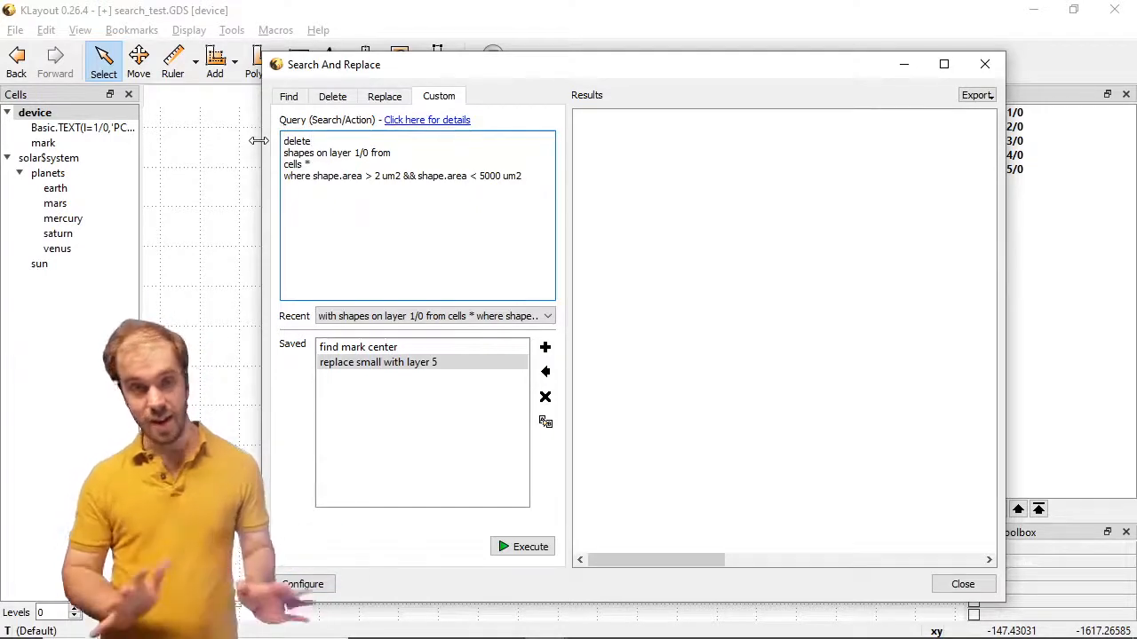
pyautogui.press('BackSpace')
pyautogui.press('BackSpace')
pyautogui.press('BackSpace')
pyautogui.press('BackSpace')
pyautogui.press('BackSpace')
pyautogui.press('BackSpace')
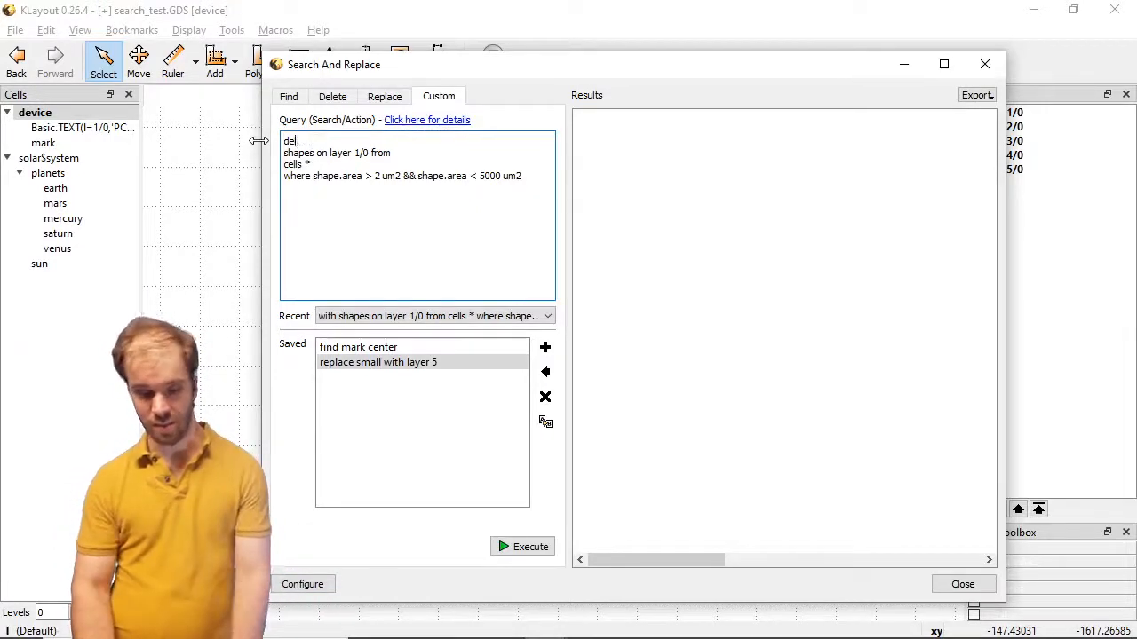
# Enter 'select shape.area' as the opening line of the custom query.
pyautogui.write('select')
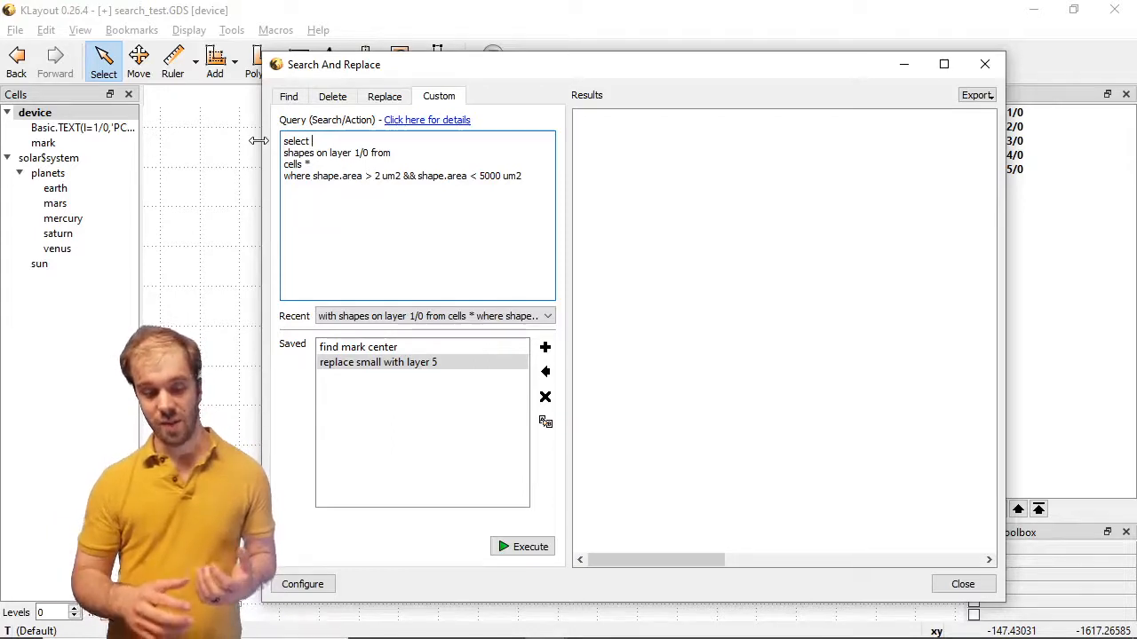
pyautogui.write('s')
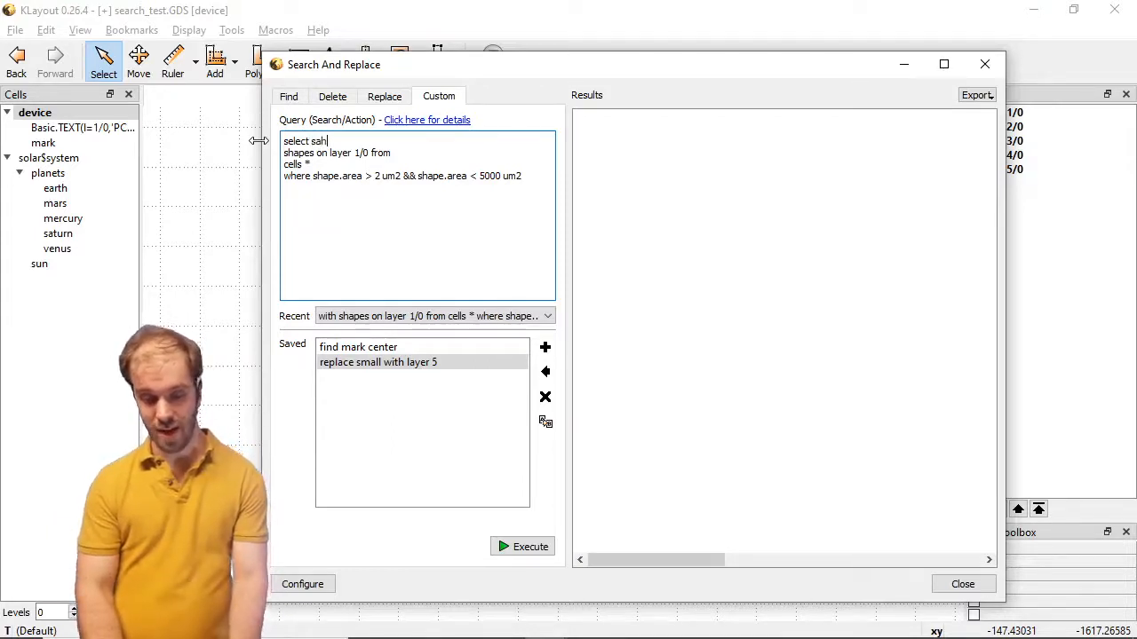
pyautogui.write('hape.area')
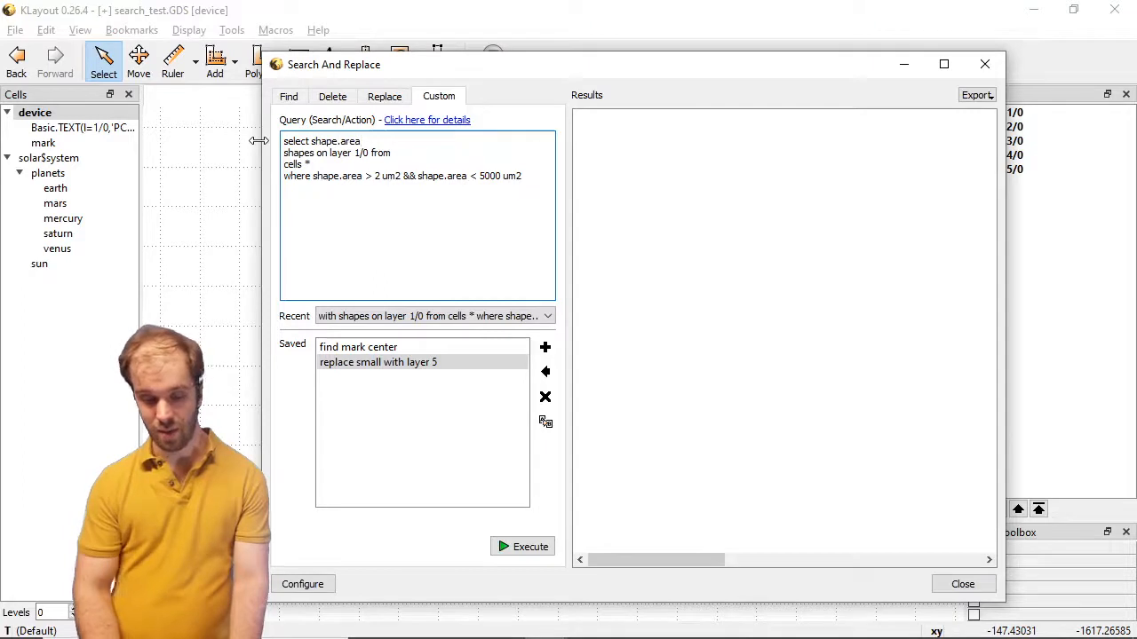
# Reduce the where clause to 'shape.area > 2 um2' and try to execute the query.
pyautogui.keyDown('shift'); pyautogui.click(420, 178); pyautogui.keyUp('shift')
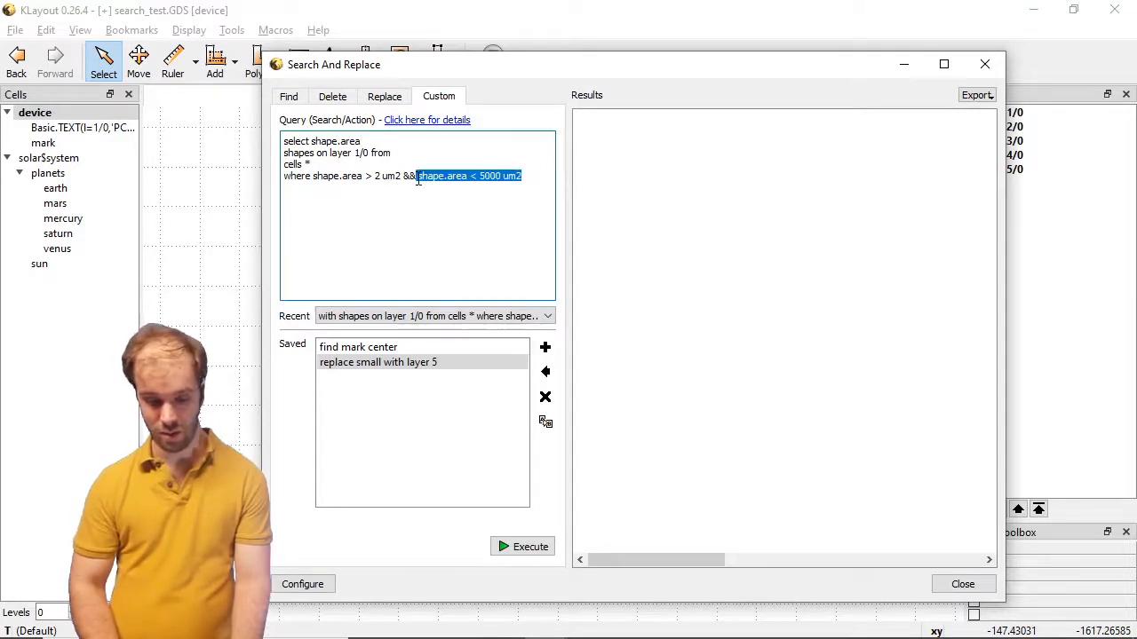
pyautogui.press('BackSpace')
pyautogui.press('BackSpace')
pyautogui.press('BackSpace')
pyautogui.press('BackSpace')
pyautogui.press('BackSpace')
pyautogui.click(509, 548)
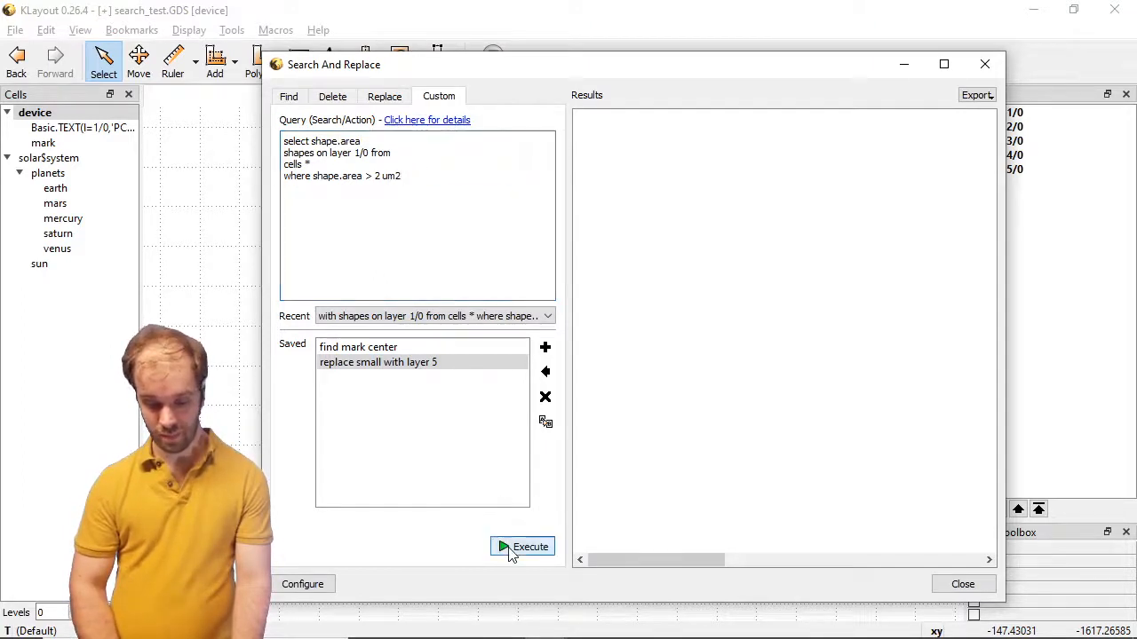
pyautogui.click(698, 356)
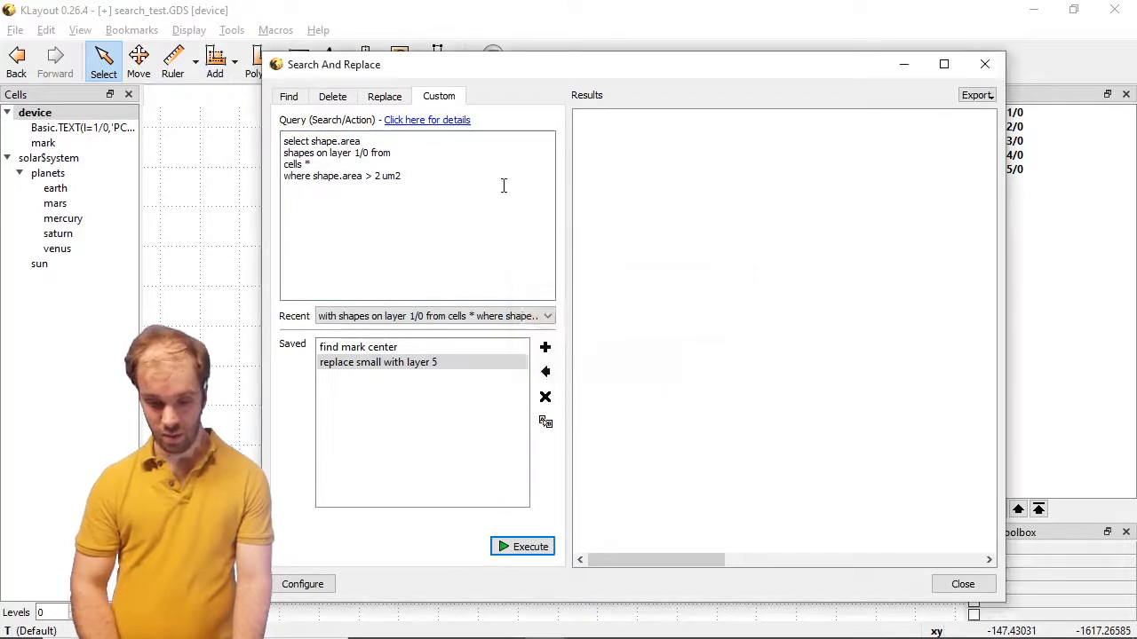
# Add 'from' after 'select shape.area' and execute the query to list the shape areas.
pyautogui.click(414, 145)
pyautogui.write('from')
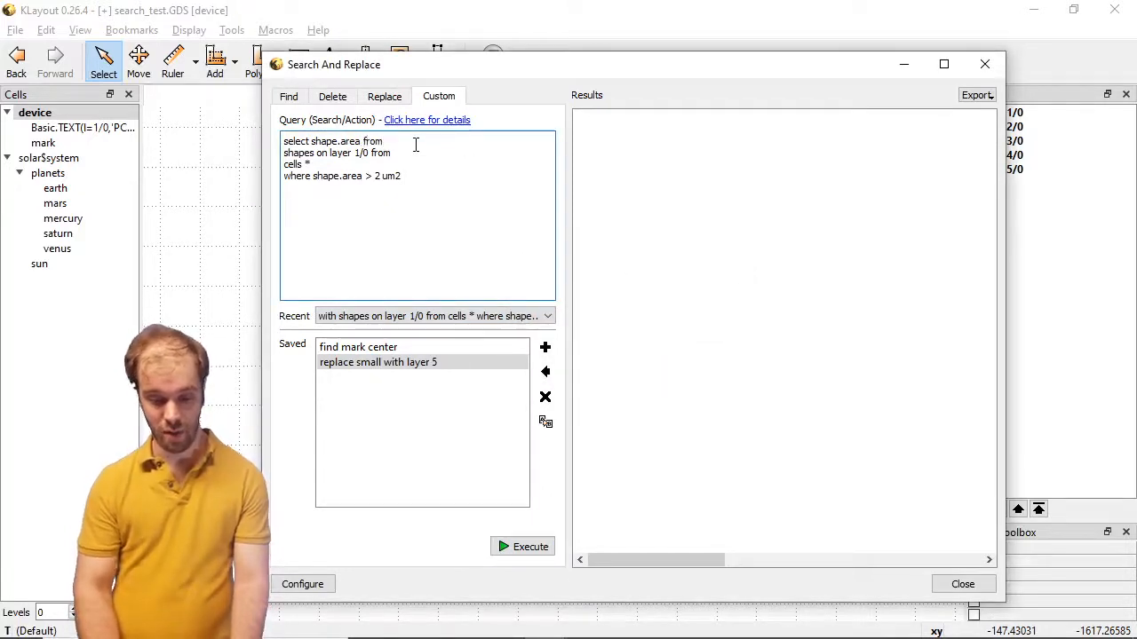
pyautogui.click(503, 547)
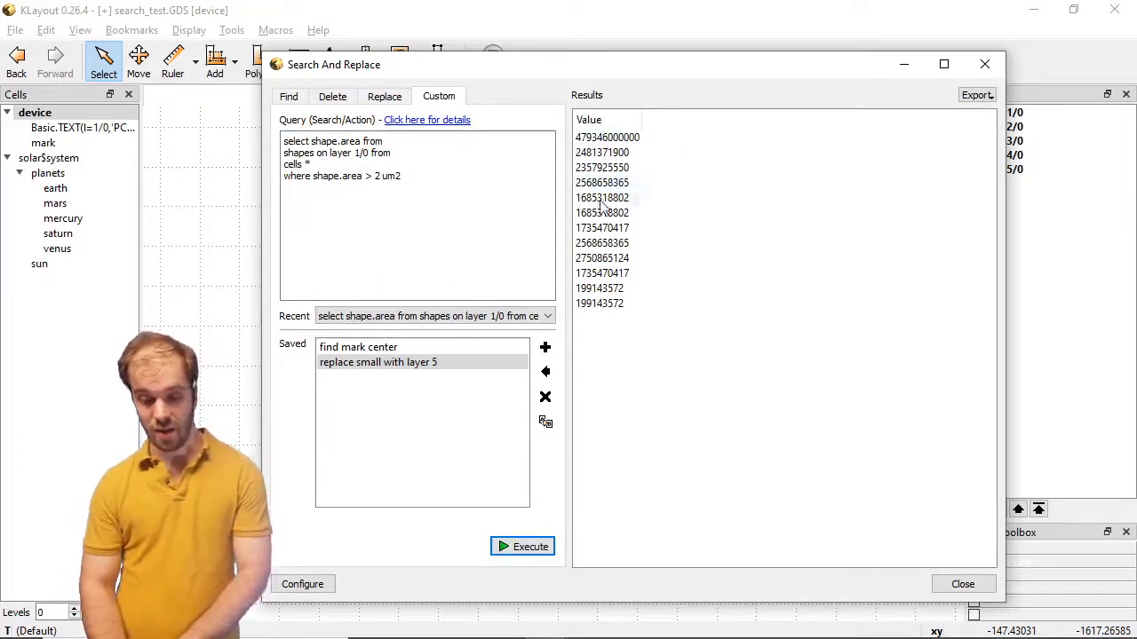
# Extend the selection to 'select shape, shape.area from', execute the query and view the area column of the results.
pyautogui.click(317, 141)
pyautogui.write('hape, s')
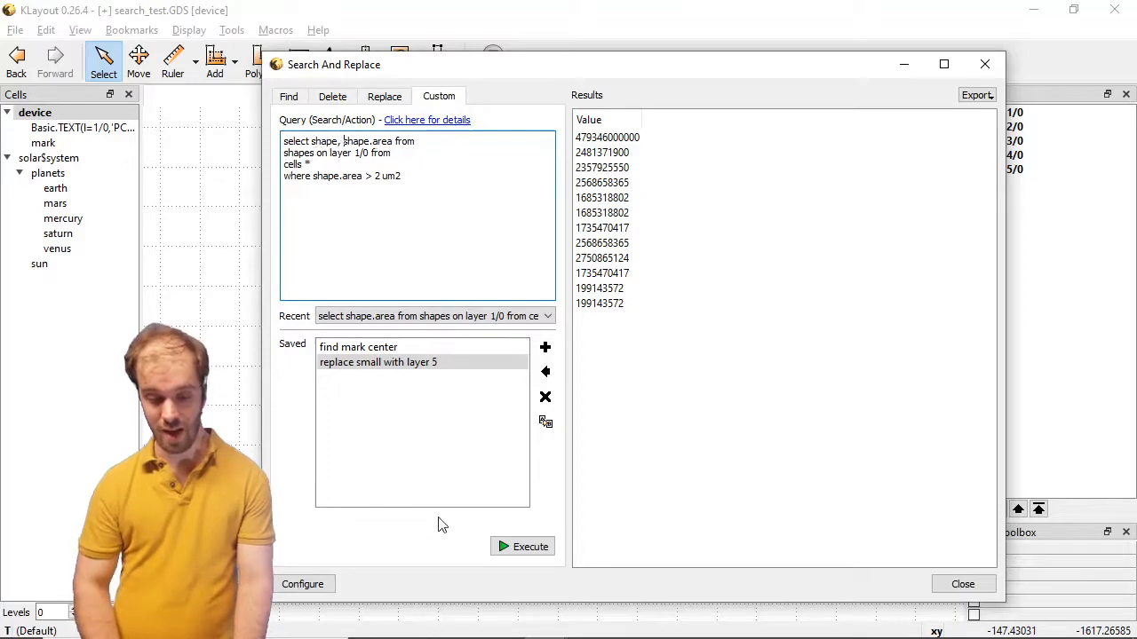
pyautogui.click(506, 546)
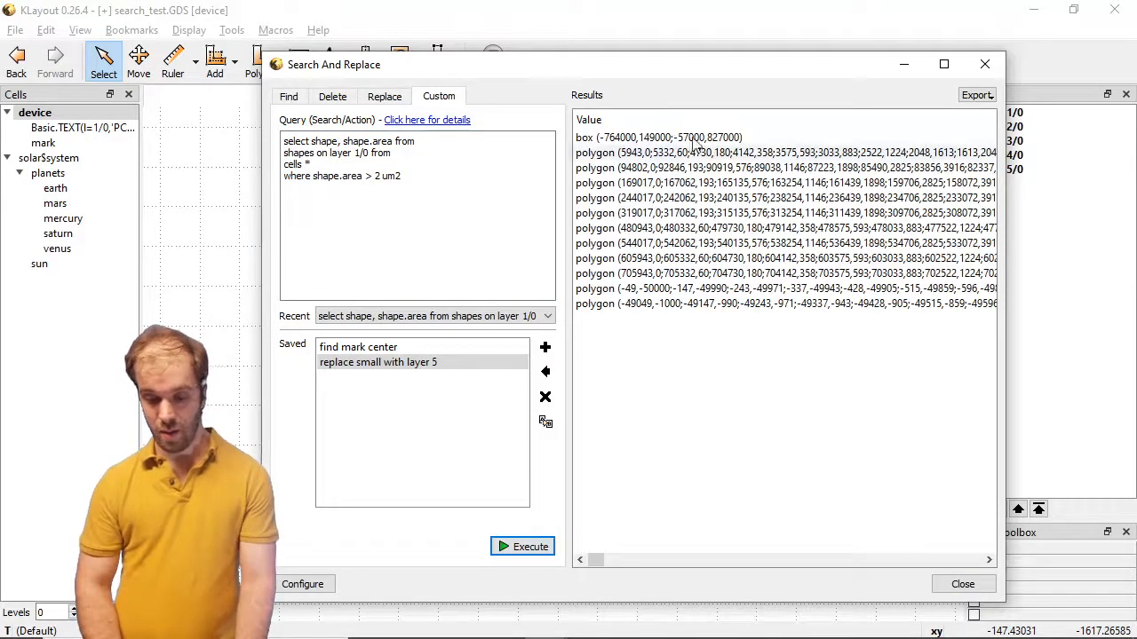
pyautogui.hscroll(15, 708, 218)
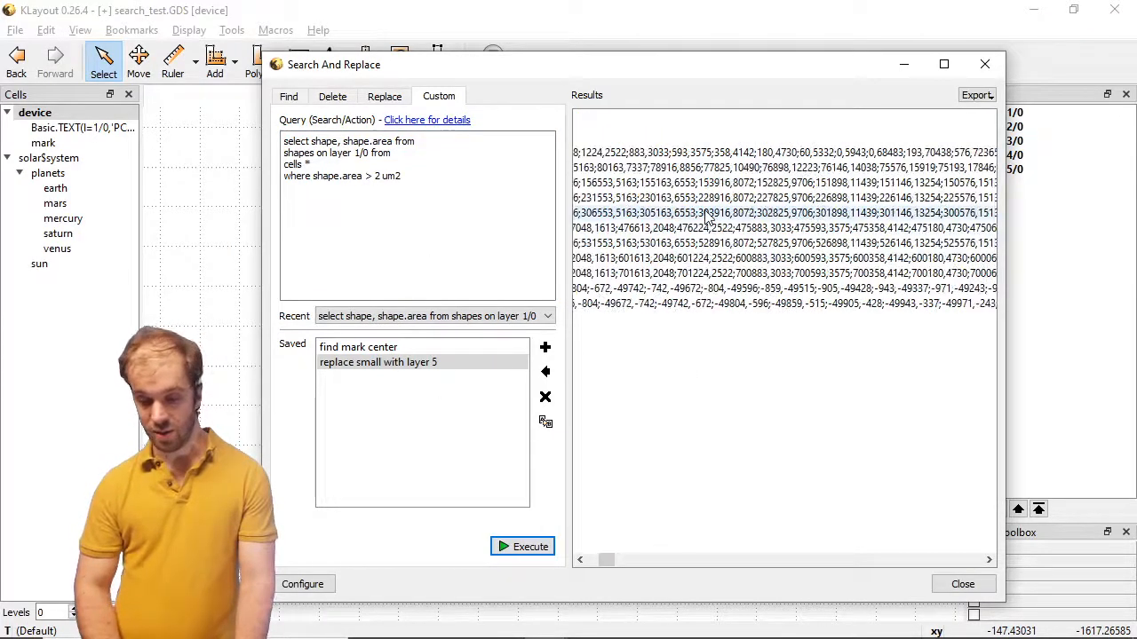
pyautogui.hscroll(10, 708, 218)
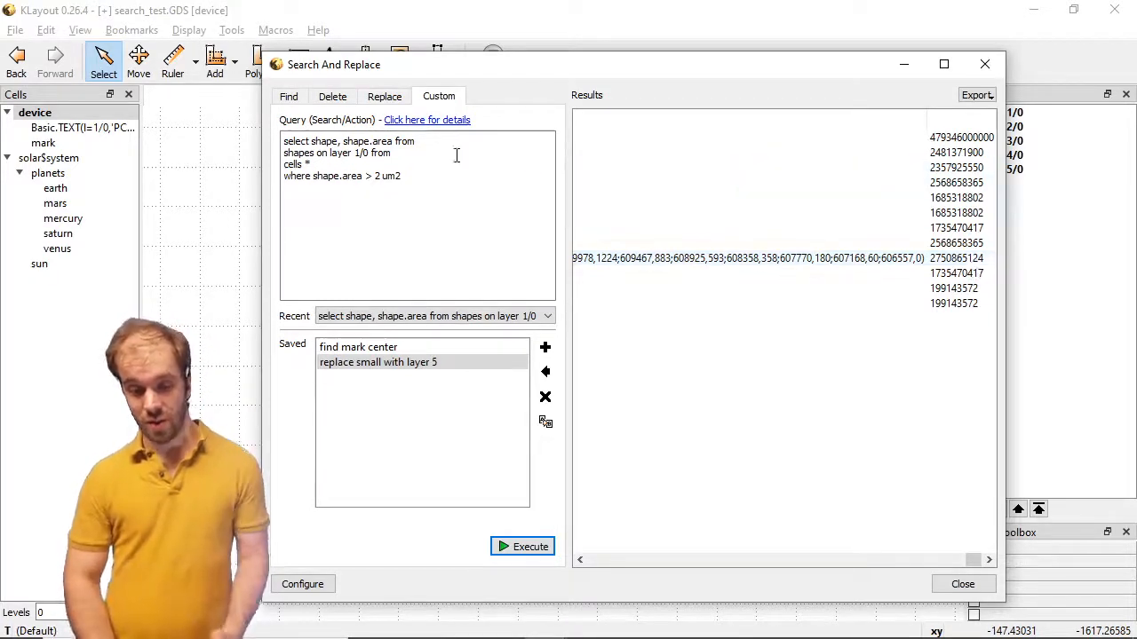
# Change 'shape.area' to 'shape.darea' in the select line and execute the query.
pyautogui.click(379, 145)
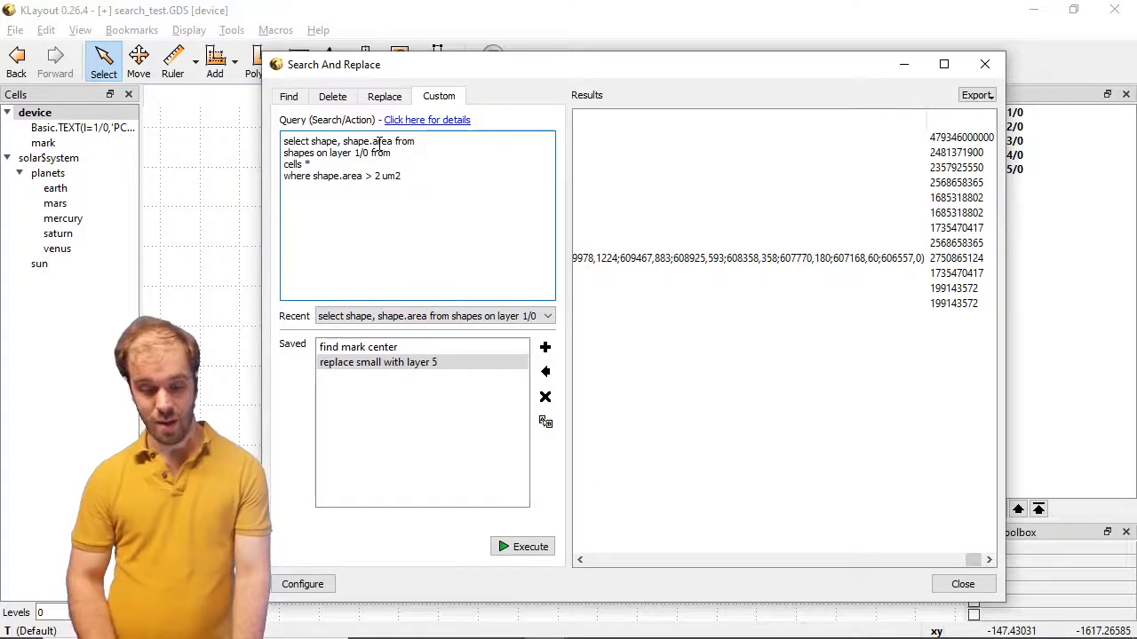
pyautogui.click(399, 176)
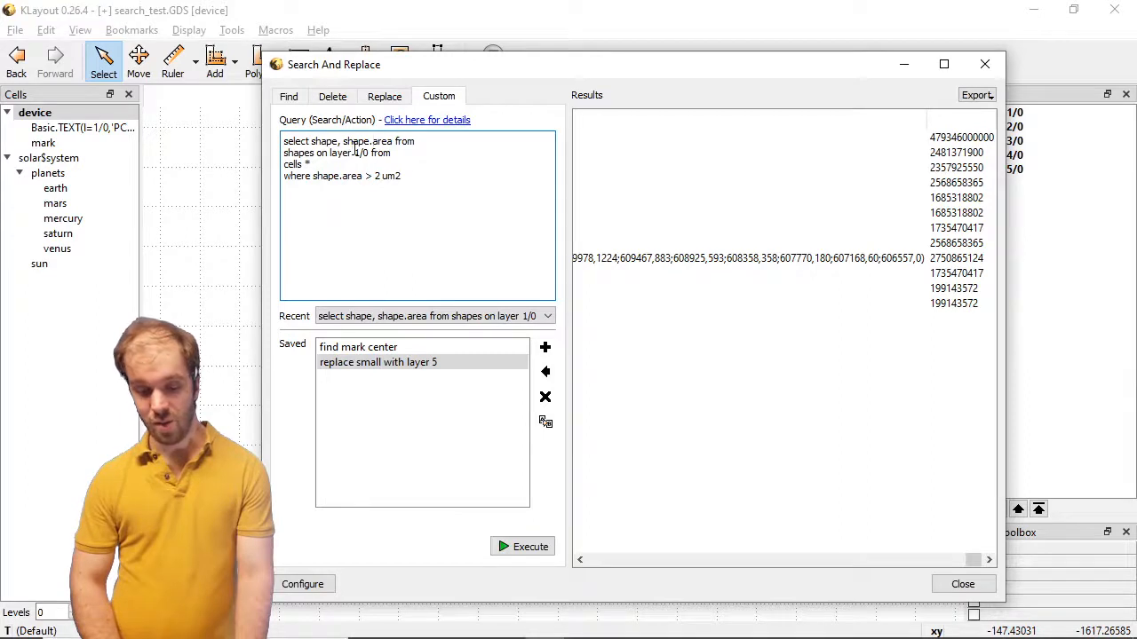
pyautogui.write('d')
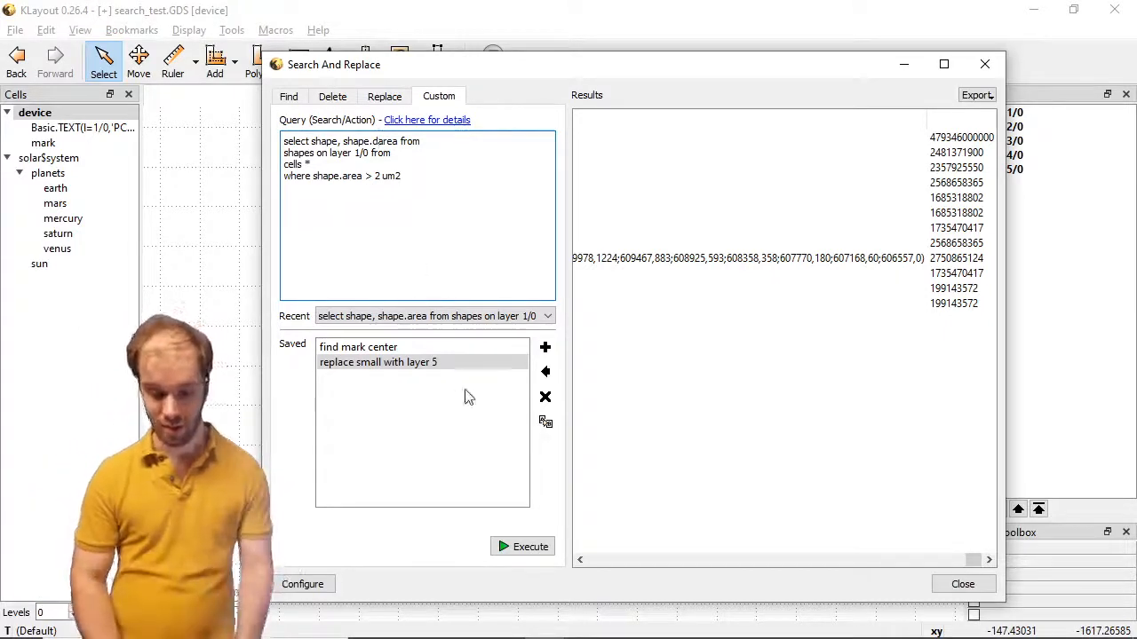
pyautogui.click(520, 546)
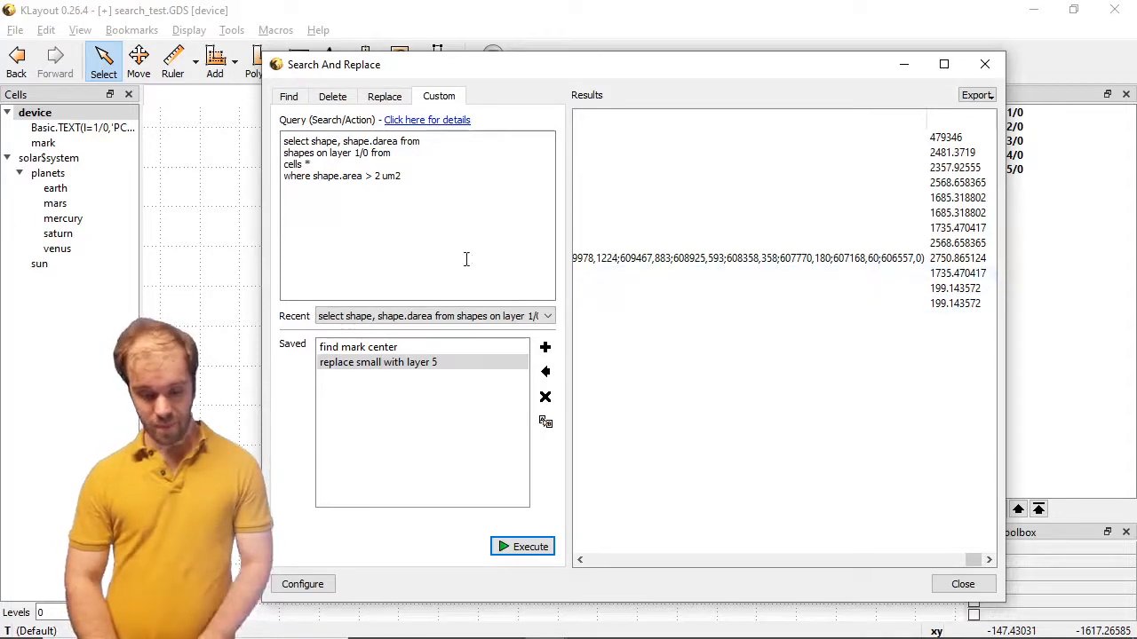
# Load the saved query 'find mark center' and select the mark instance array in the device cell's layout.
pyautogui.doubleClick(361, 347)
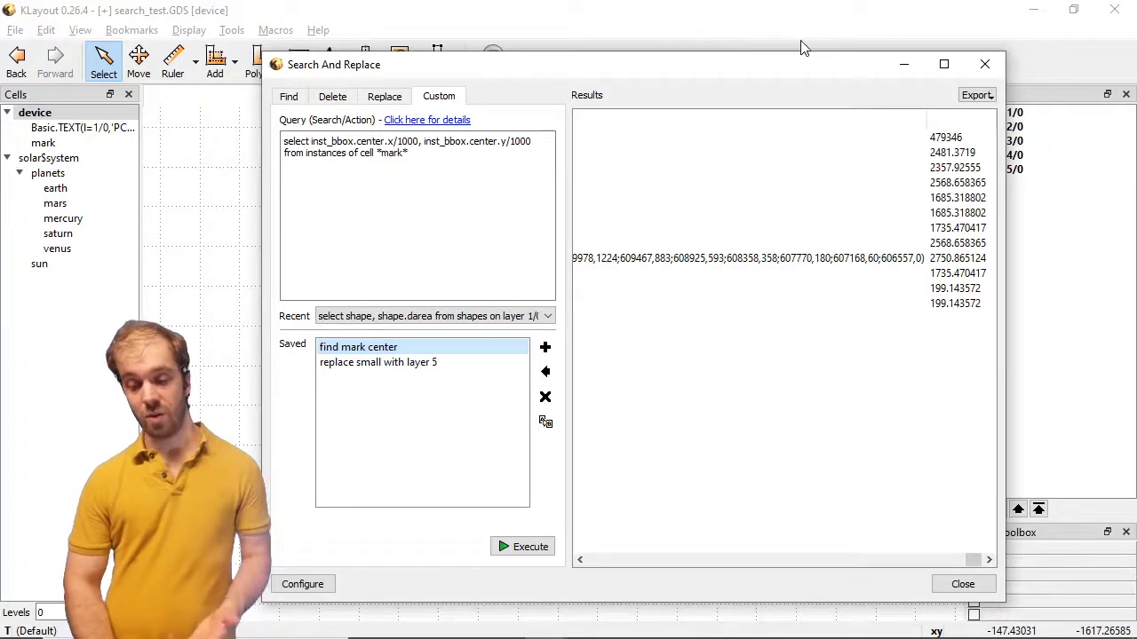
pyautogui.click(891, 64)
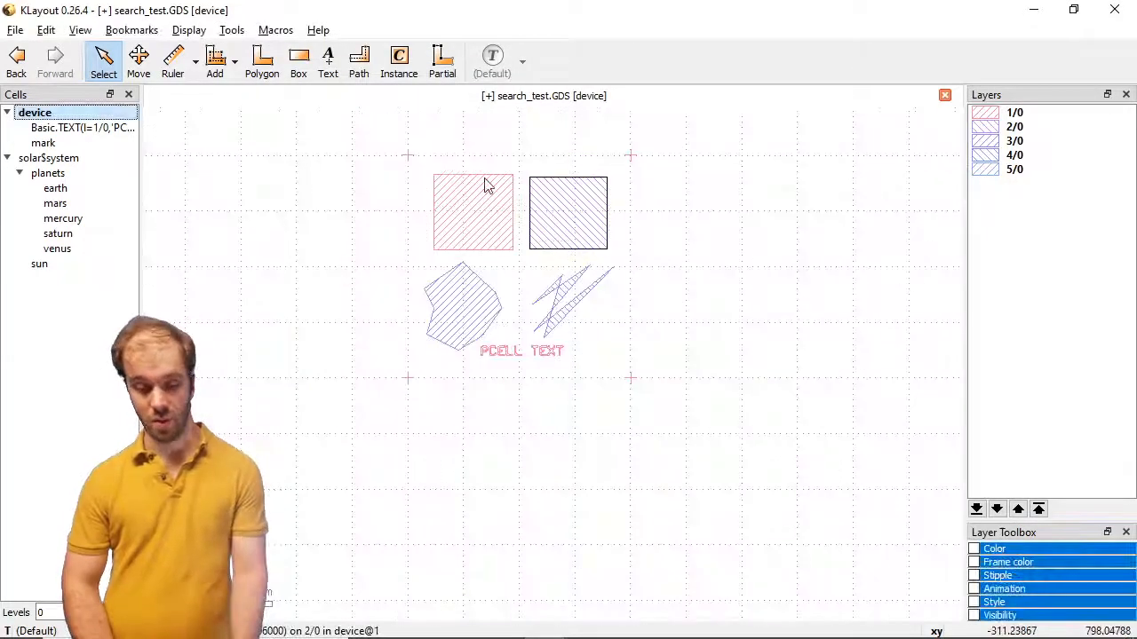
pyautogui.scroll(2, 484, 182)
pyautogui.click(356, 517)
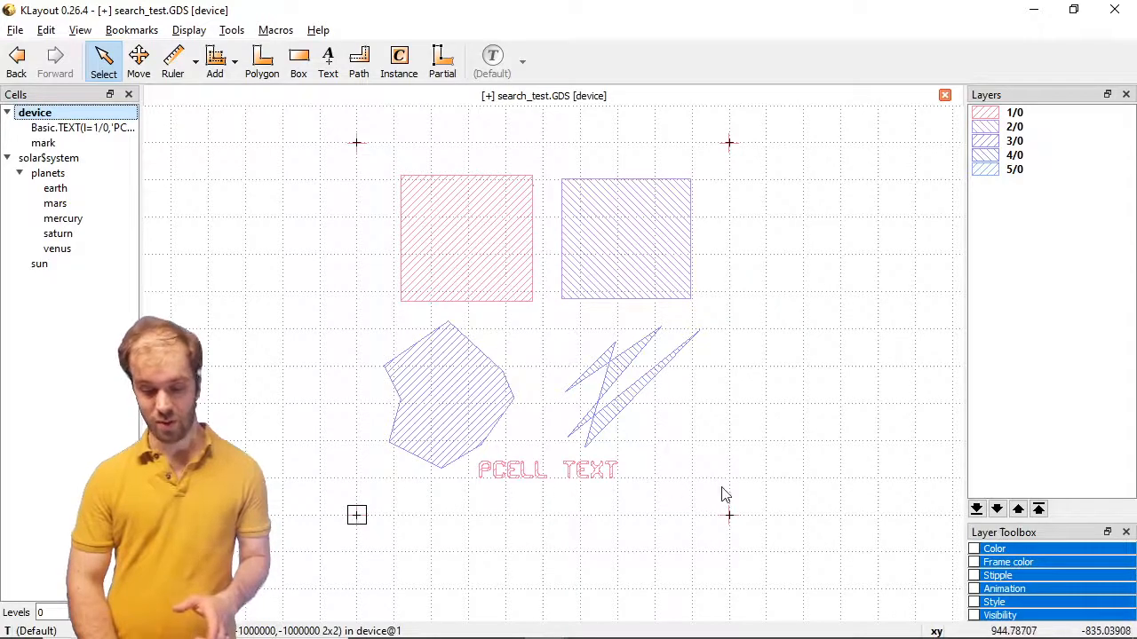
pyautogui.click(301, 194)
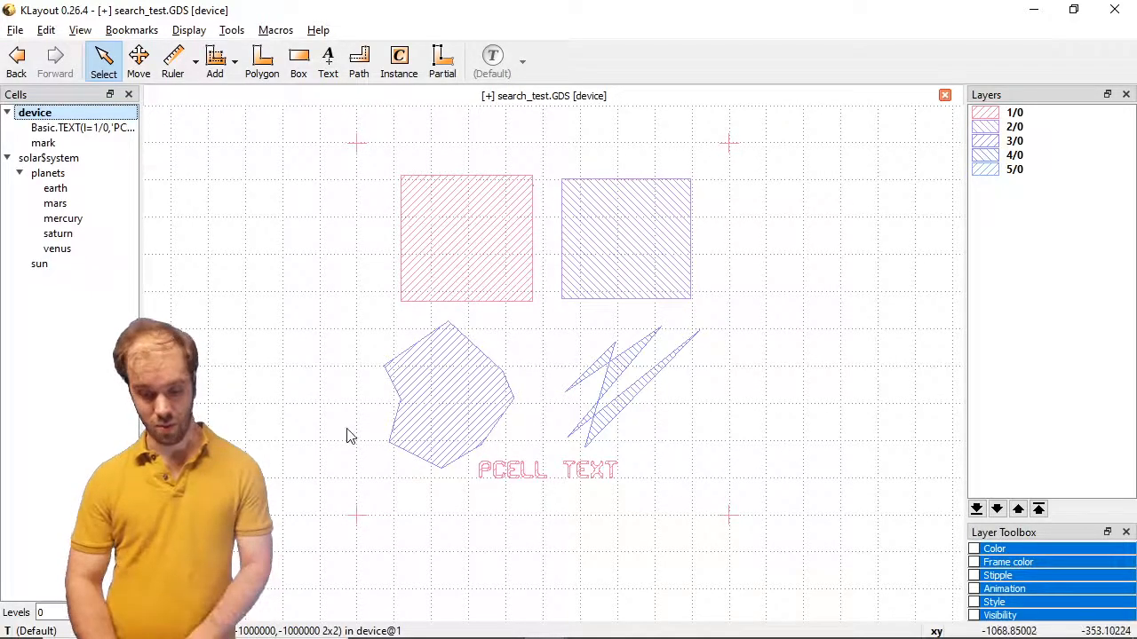
pyautogui.click(356, 526)
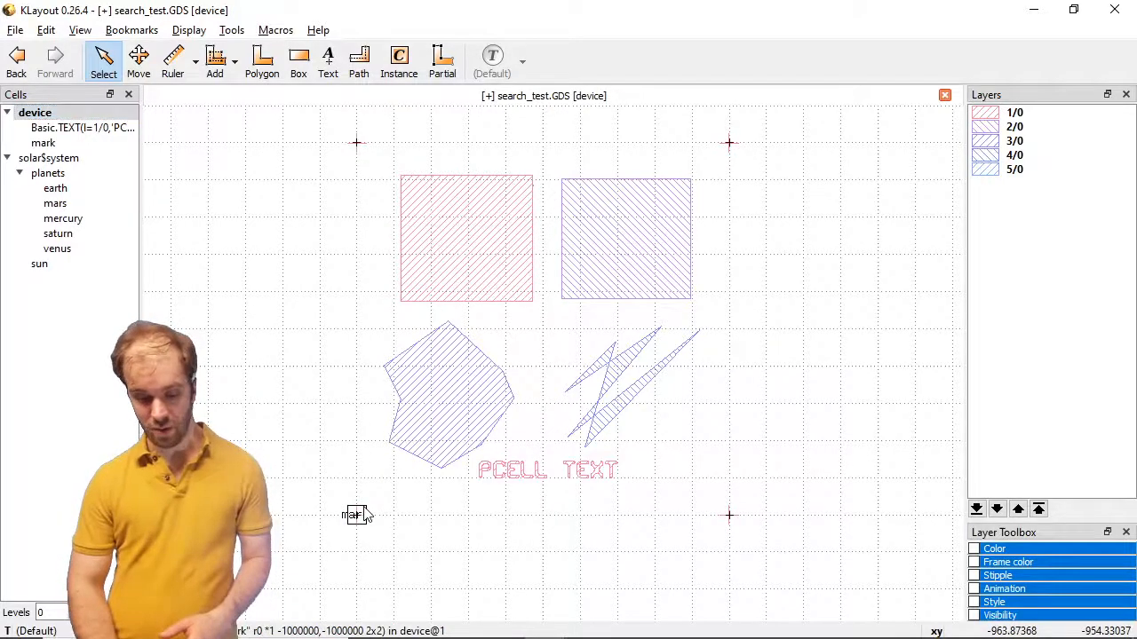
# Inspect the mark array's instance properties, close them unchanged and return to the Search and Replace window.
pyautogui.doubleClick(359, 515)
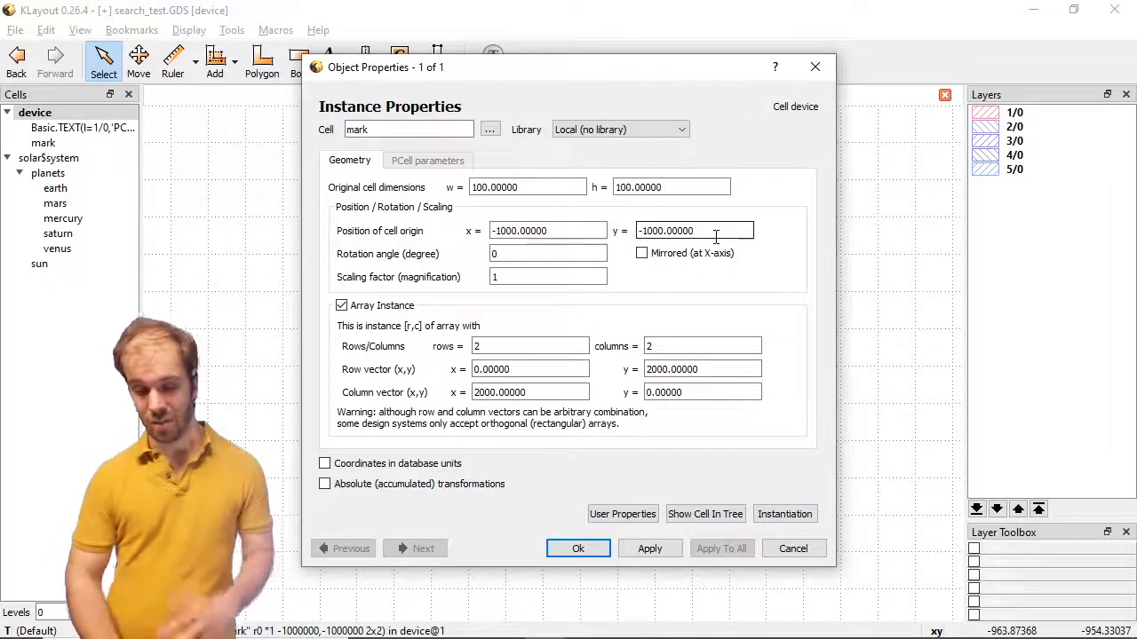
pyautogui.click(816, 71)
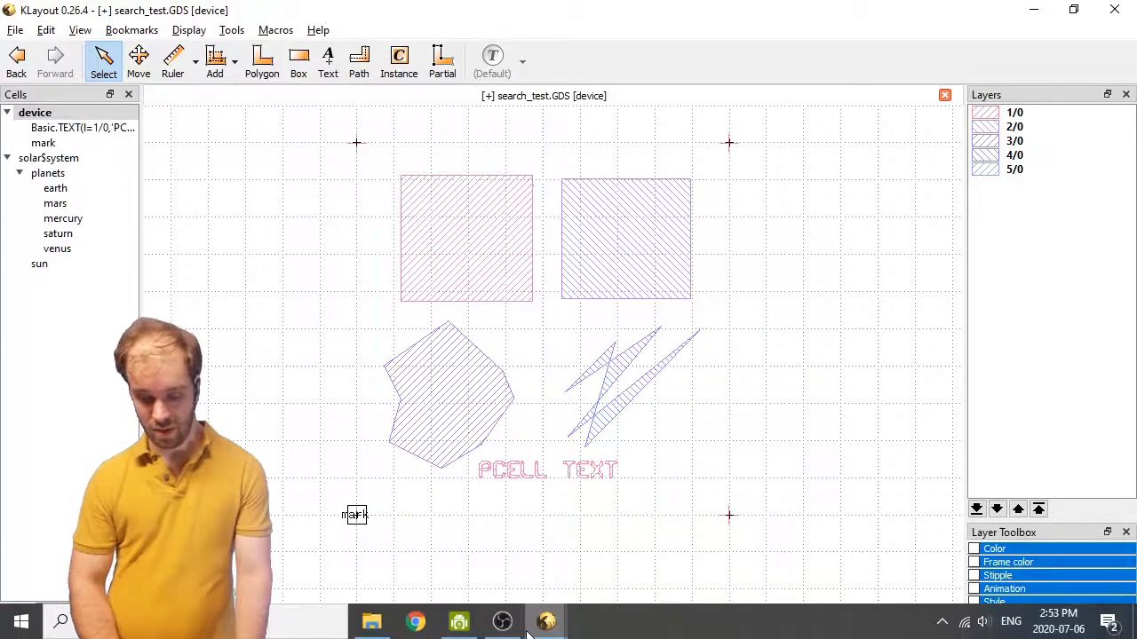
pyautogui.moveTo(546, 622)
pyautogui.click(578, 584)
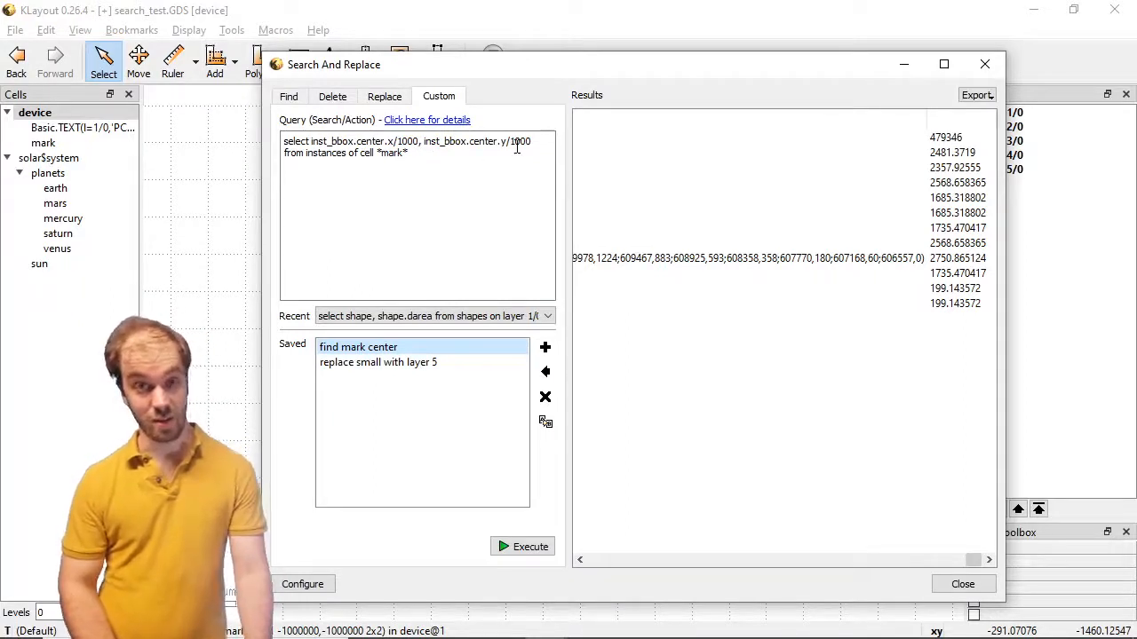
# Execute the 'find mark center' query and view both the x and y center columns of the results.
pyautogui.click(524, 546)
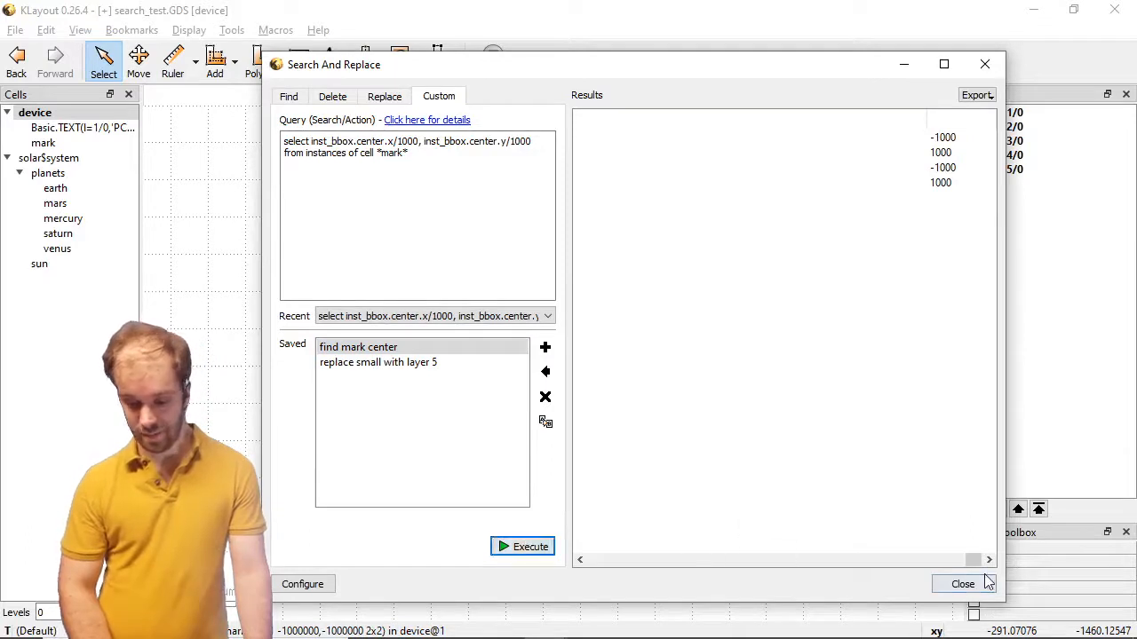
pyautogui.moveTo(928, 563); pyautogui.dragTo(967, 562)
pyautogui.click(629, 561)
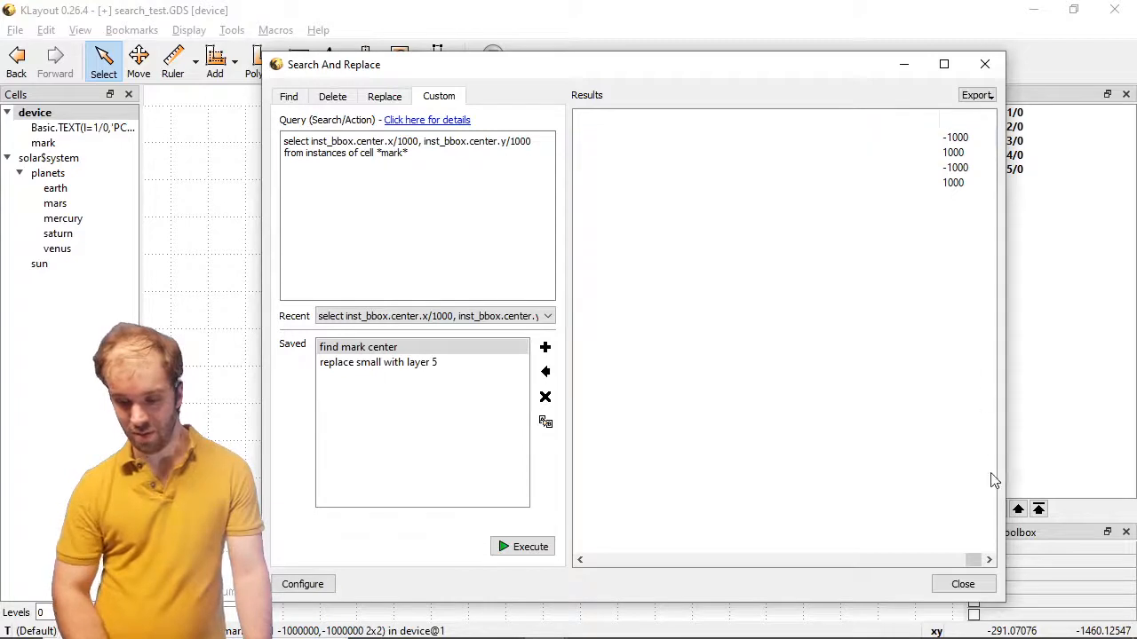
pyautogui.click(744, 562)
pyautogui.click(745, 562)
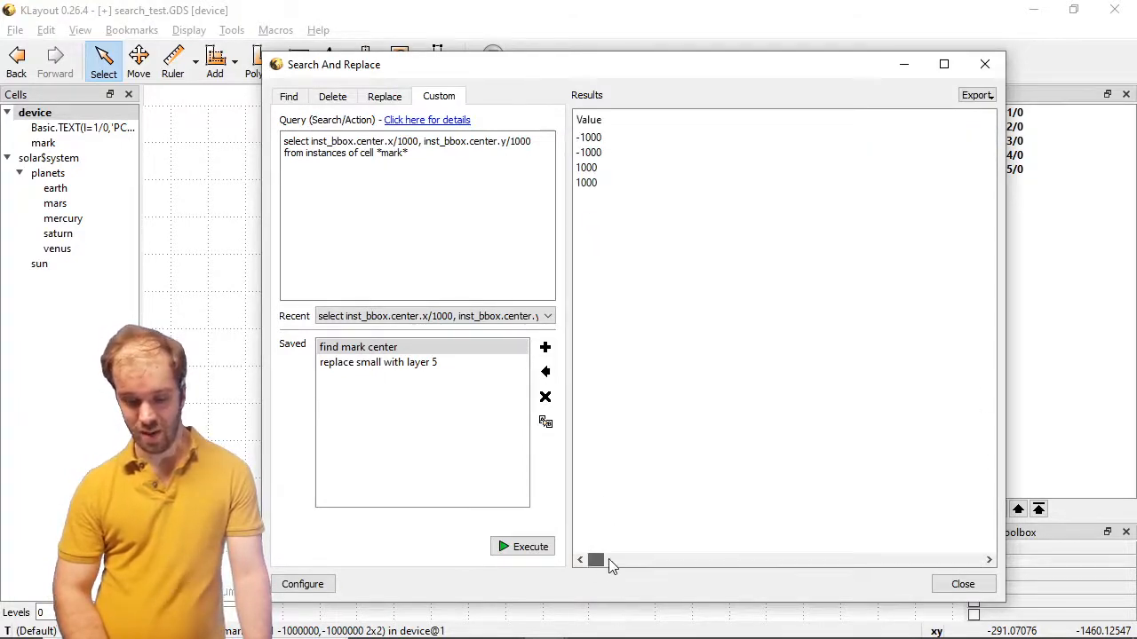
pyautogui.moveTo(609, 563); pyautogui.dragTo(974, 560)
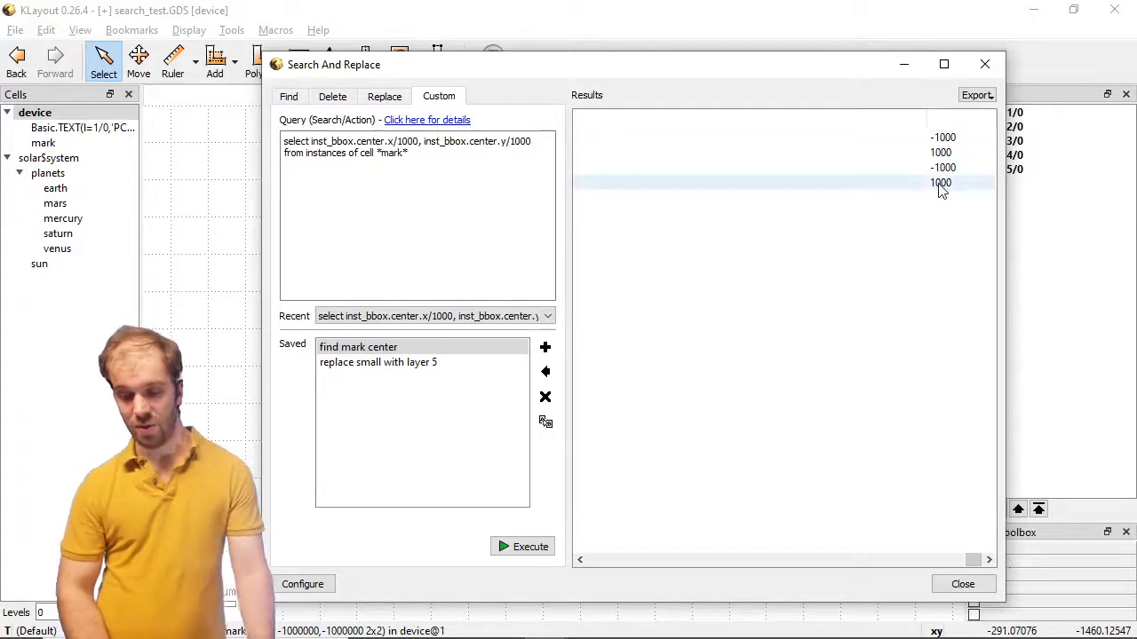
# Minimize the query window to check the lower-left mark in the layout, and bring the Search and Replace window back.
pyautogui.click(904, 64)
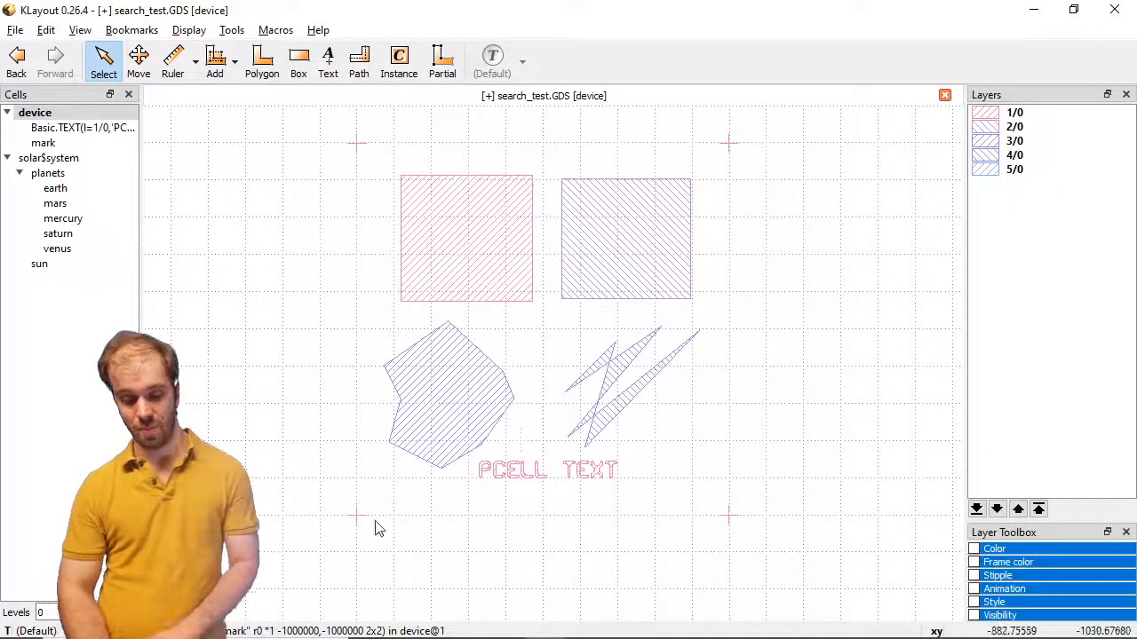
pyautogui.click(357, 516)
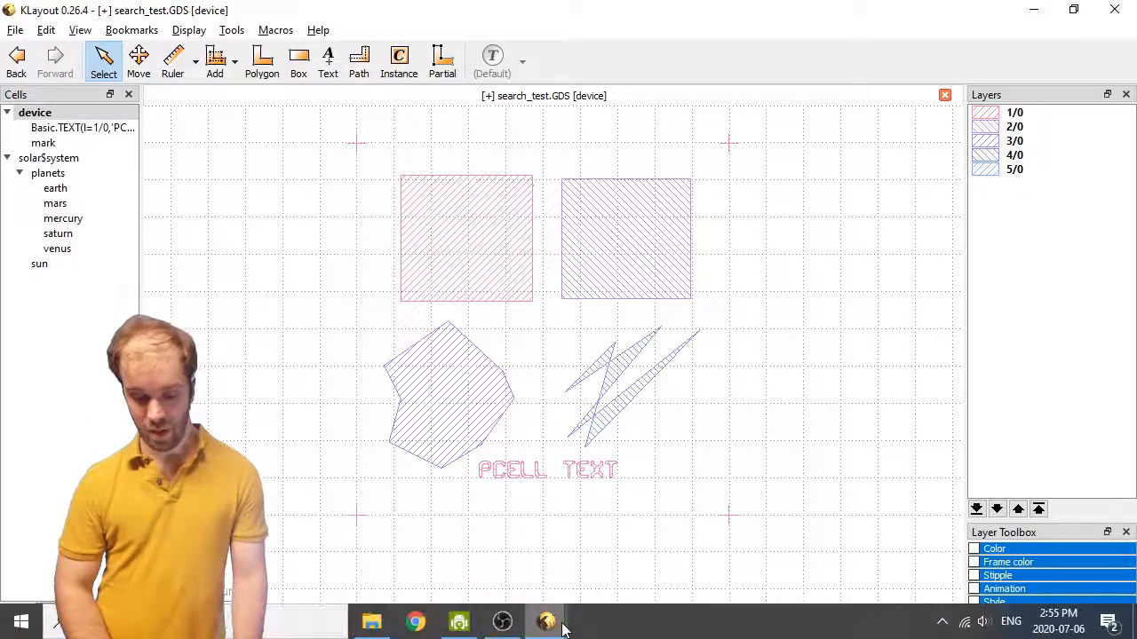
pyautogui.moveTo(546, 622)
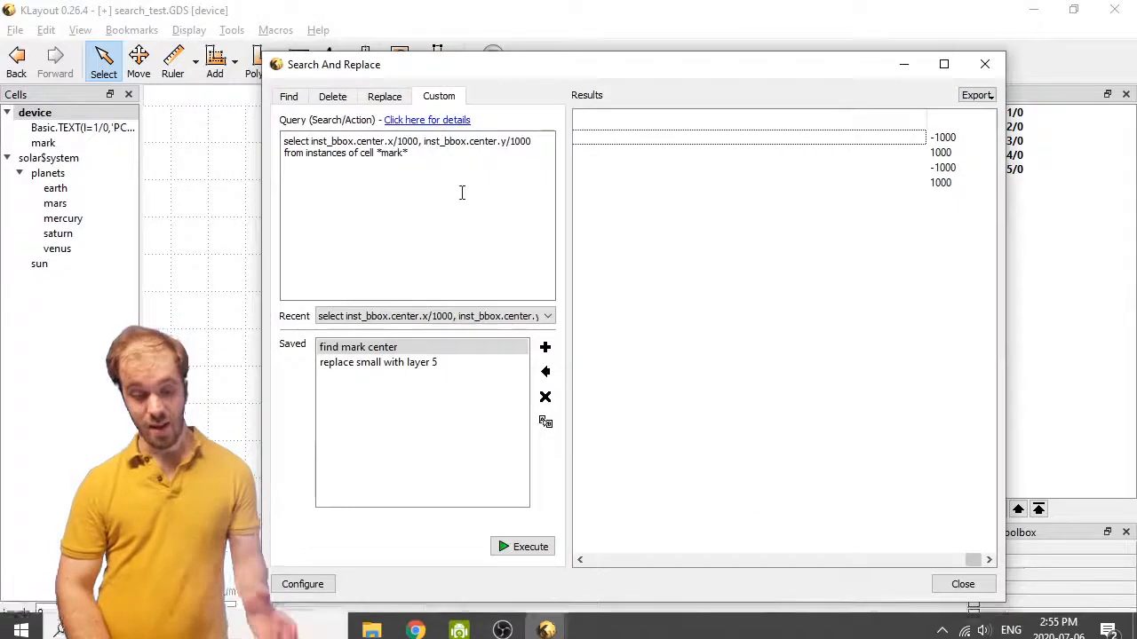